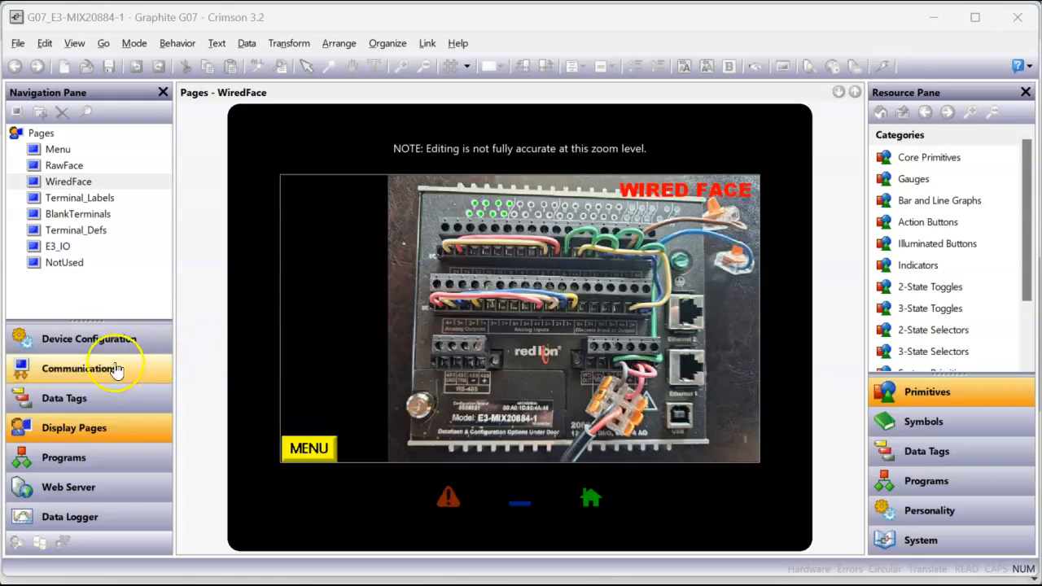
Step: Assign the Red Lion E3 Master TCP/IP driver to network Protocol 1 in the communications settings
{"action": "left_click", "coordinate": [112, 374]}
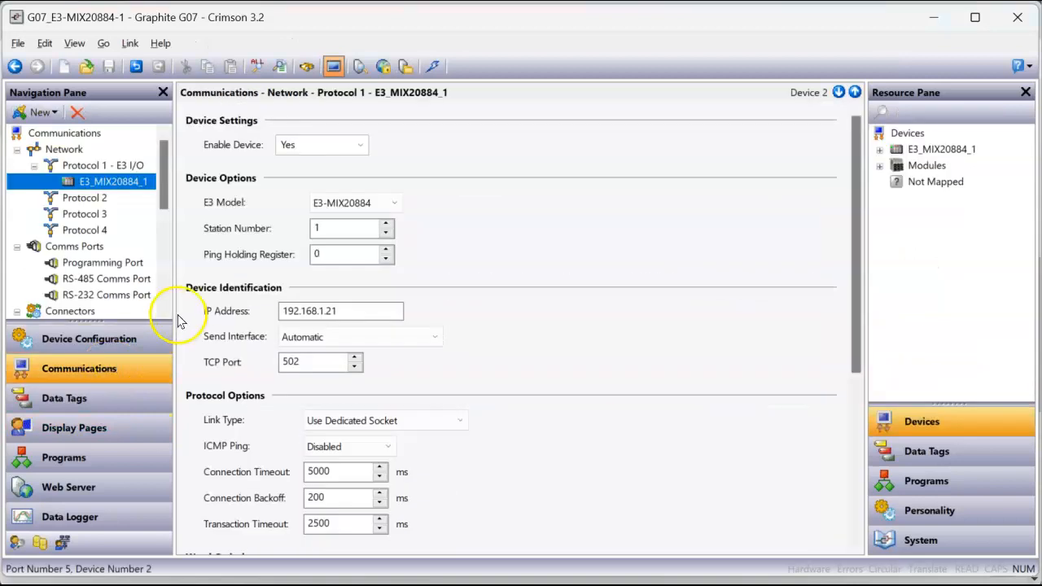
{"action": "left_click_drag", "start_coordinate": [173, 305], "coordinate": [229, 305]}
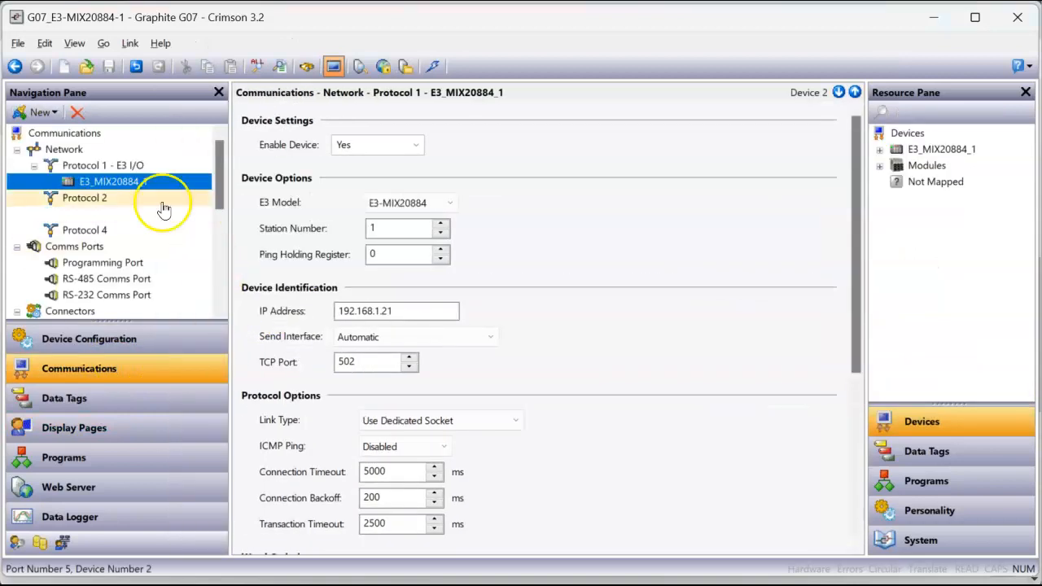
{"action": "left_click", "coordinate": [106, 166]}
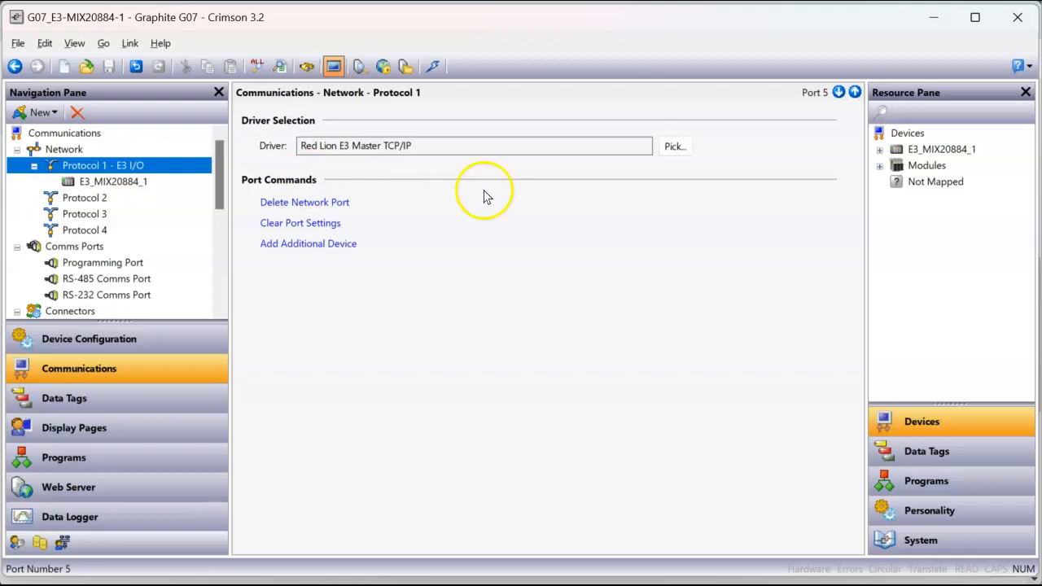
{"action": "left_click", "coordinate": [675, 147]}
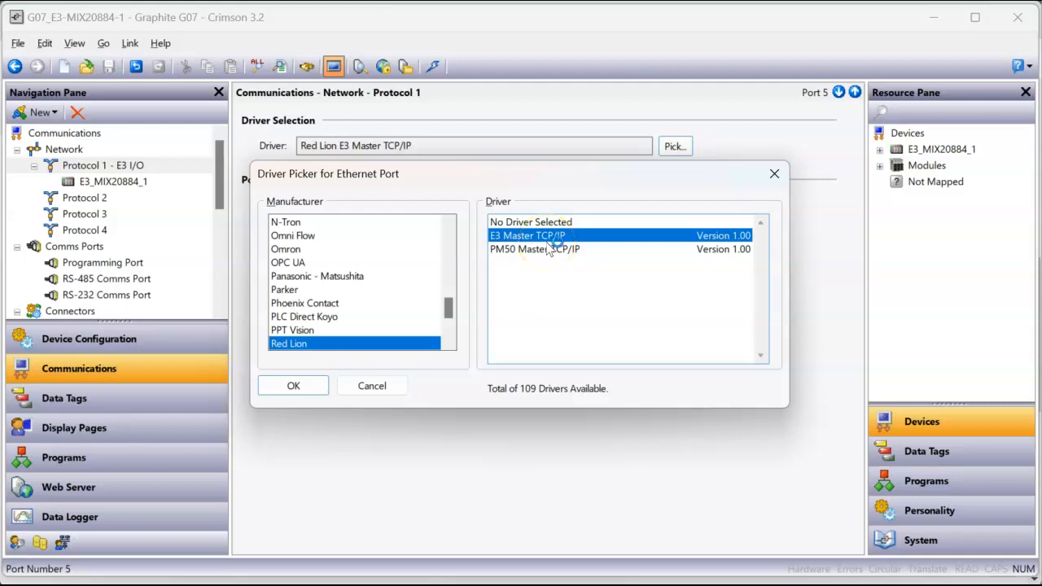
{"action": "left_click", "coordinate": [293, 385]}
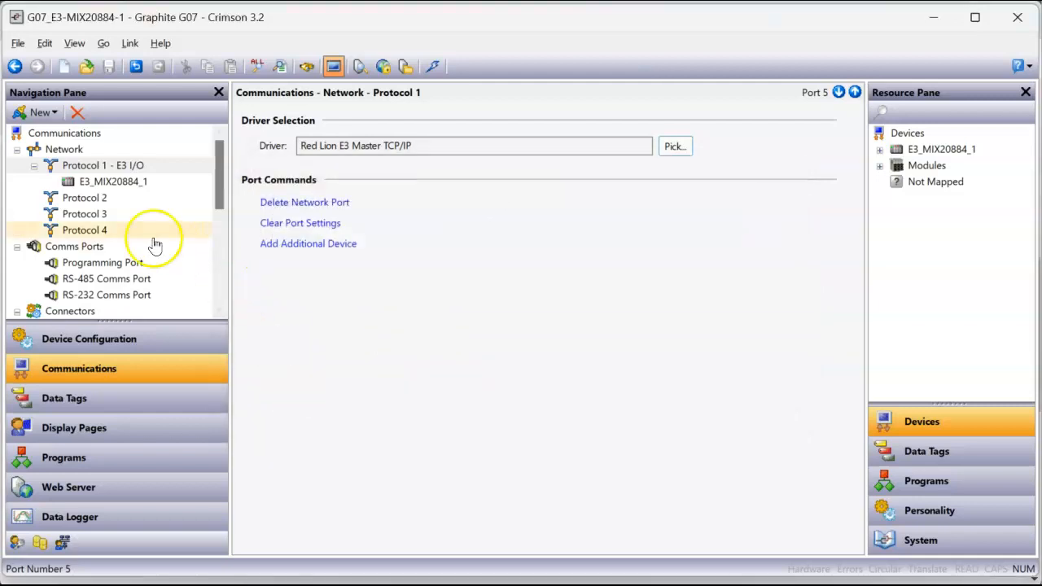
Step: Examine the E3_MIX20884_1 device's settings, including the available E3 models and the IP address
{"action": "left_click", "coordinate": [132, 183]}
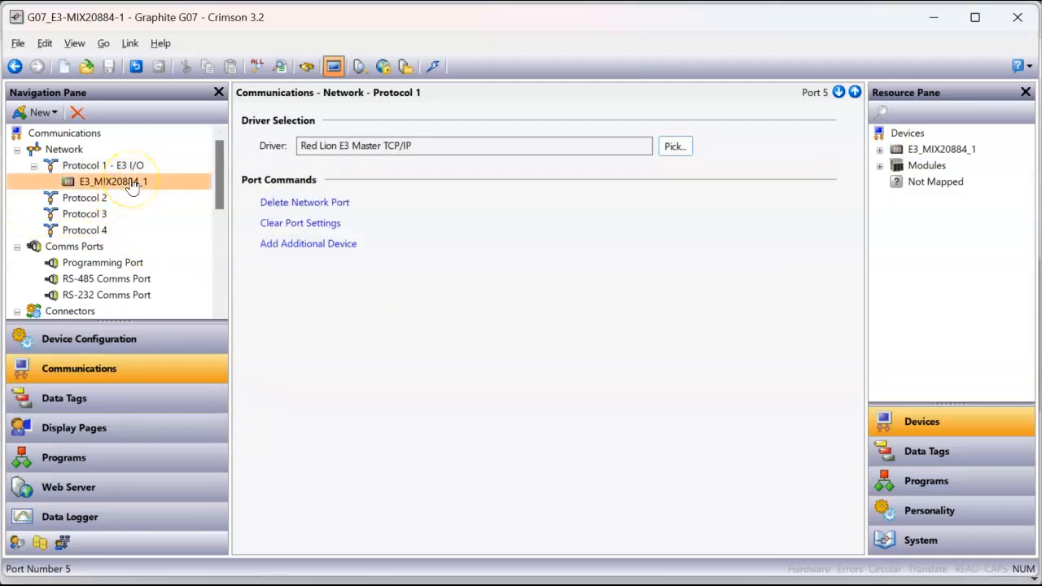
{"action": "left_click", "coordinate": [117, 188]}
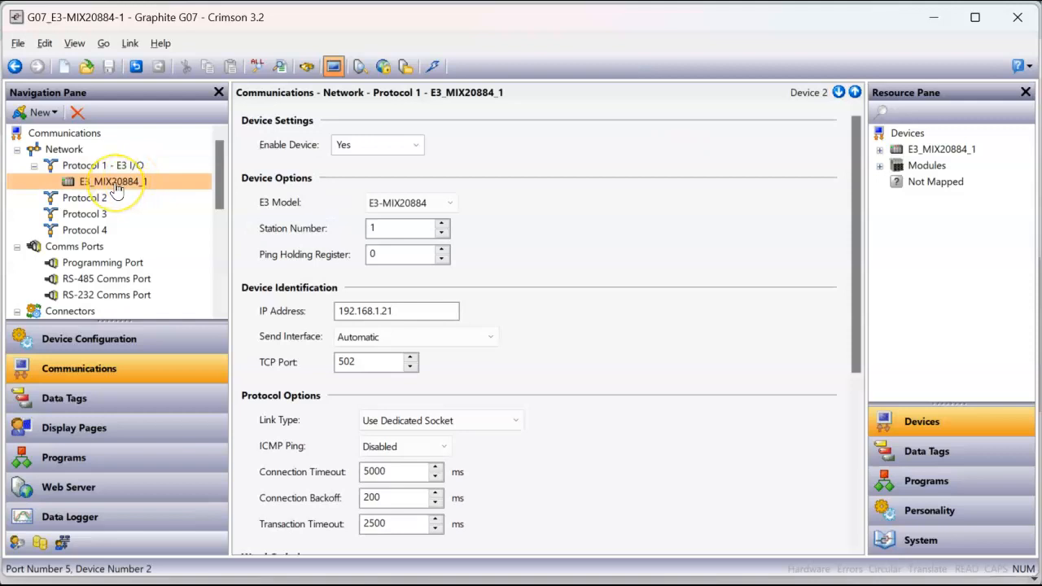
{"action": "left_click", "coordinate": [122, 189]}
{"action": "left_click", "coordinate": [454, 203]}
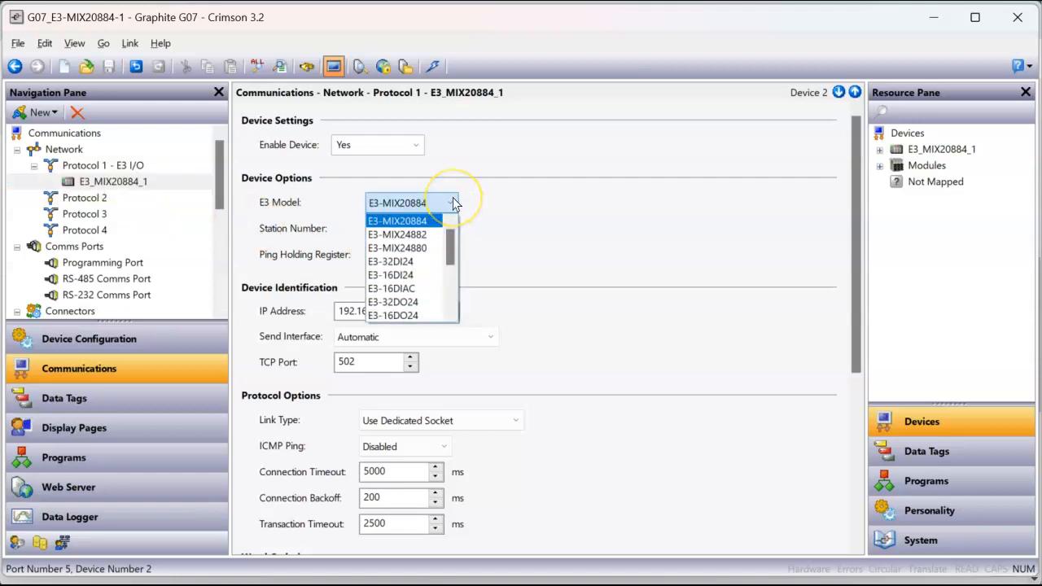
{"action": "left_click", "coordinate": [454, 203]}
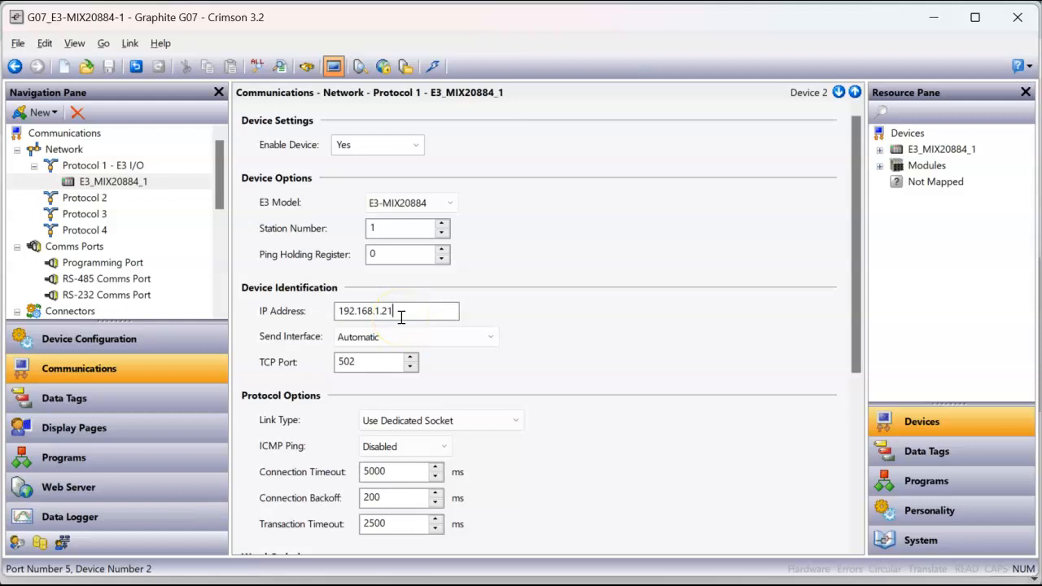
{"action": "key", "text": "Tab"}
Step: Show the data tags and collapse the input and output tag folders under E3_MIX20884_1
{"action": "left_click", "coordinate": [122, 397]}
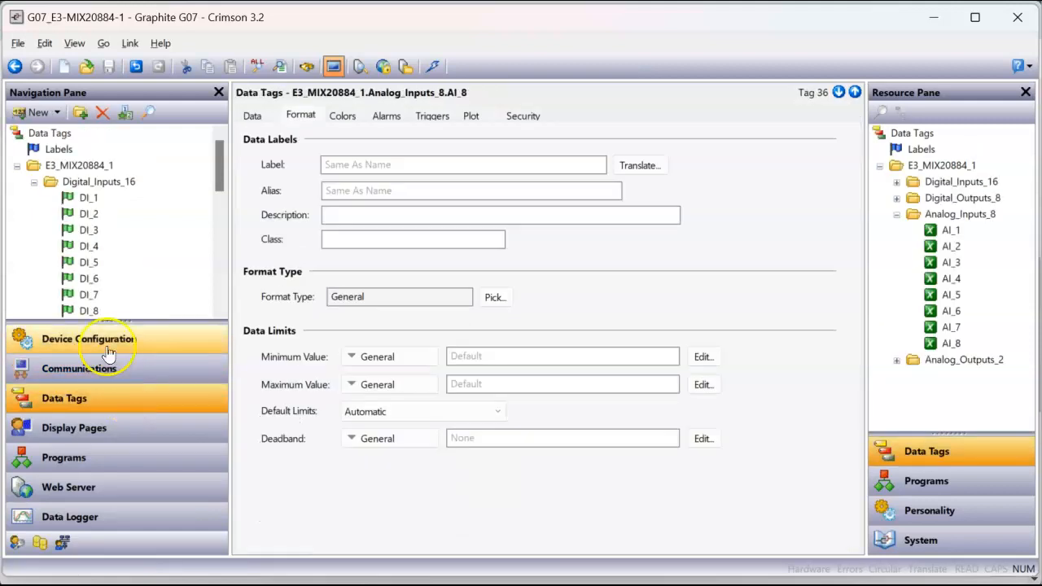
{"action": "left_click", "coordinate": [33, 181]}
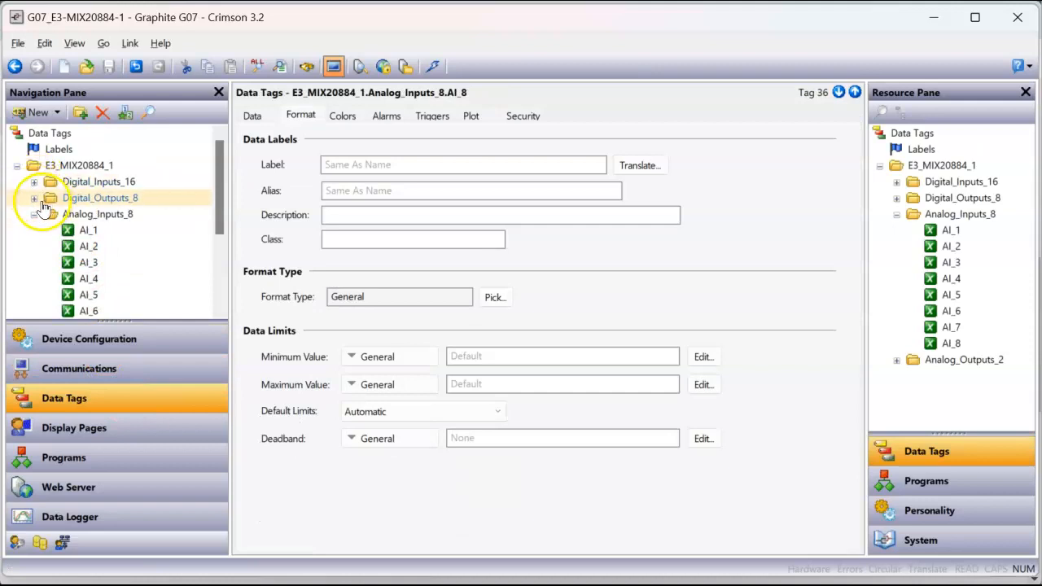
{"action": "left_click", "coordinate": [34, 214]}
{"action": "left_click", "coordinate": [34, 231]}
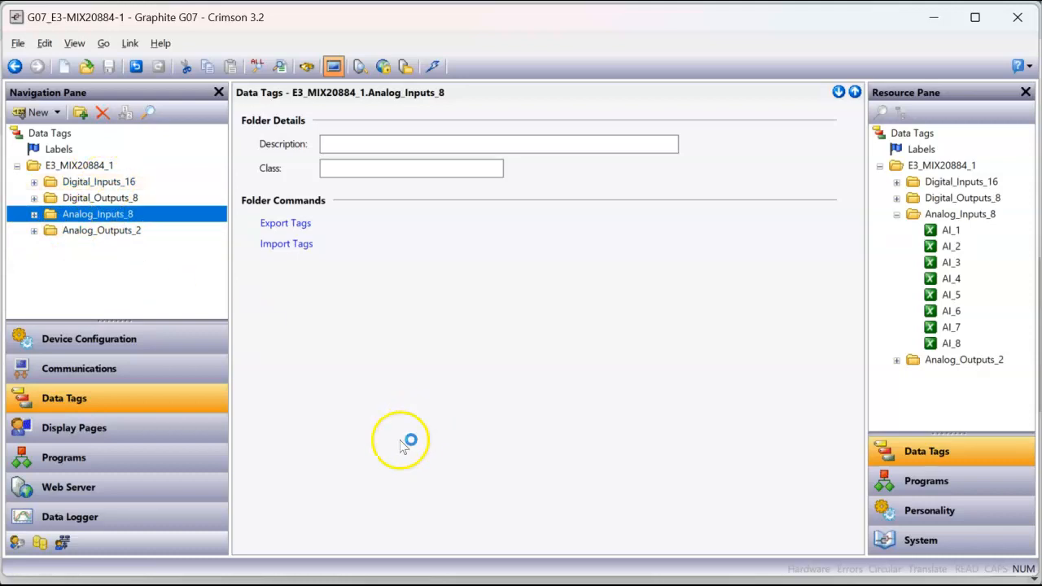
Step: Look at the module's web page in the browser, and switch to Crimson 3.1 to examine the E3-MIX20884 I/O channel register list
{"action": "left_click", "coordinate": [349, 585]}
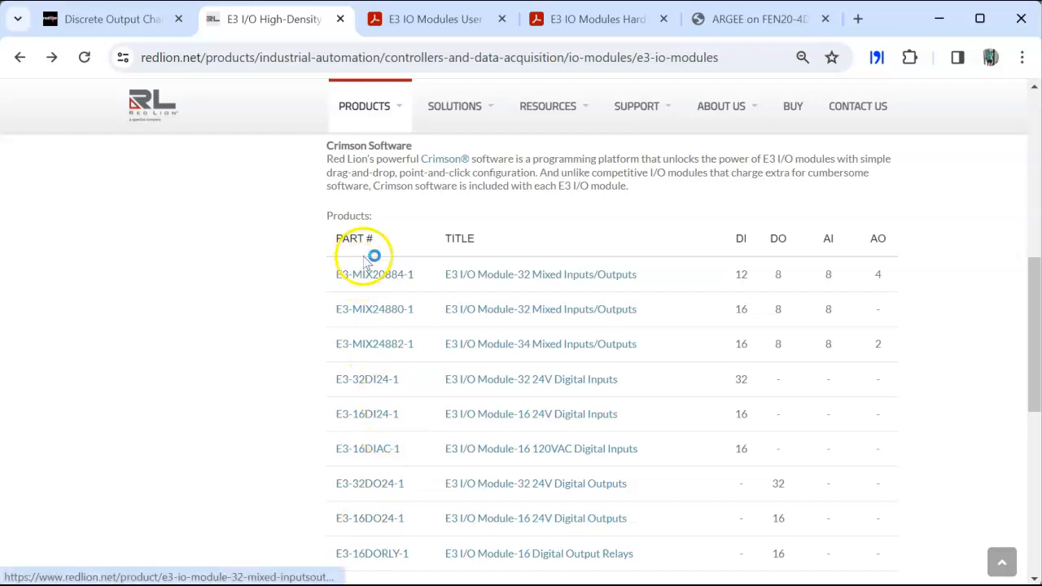
{"action": "left_click", "coordinate": [124, 23]}
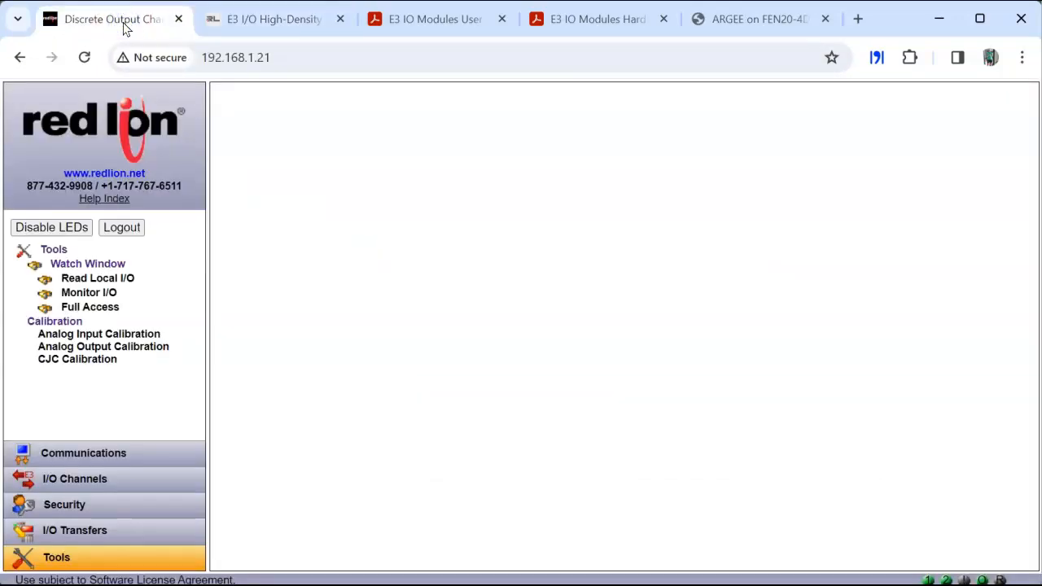
{"action": "mouse_move", "coordinate": [483, 581]}
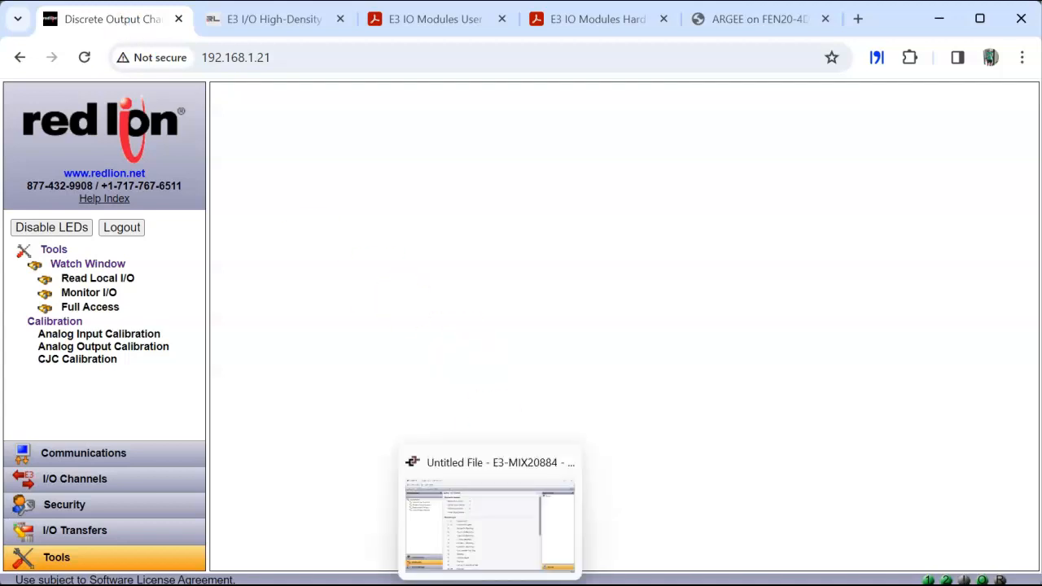
{"action": "left_click", "coordinate": [507, 551]}
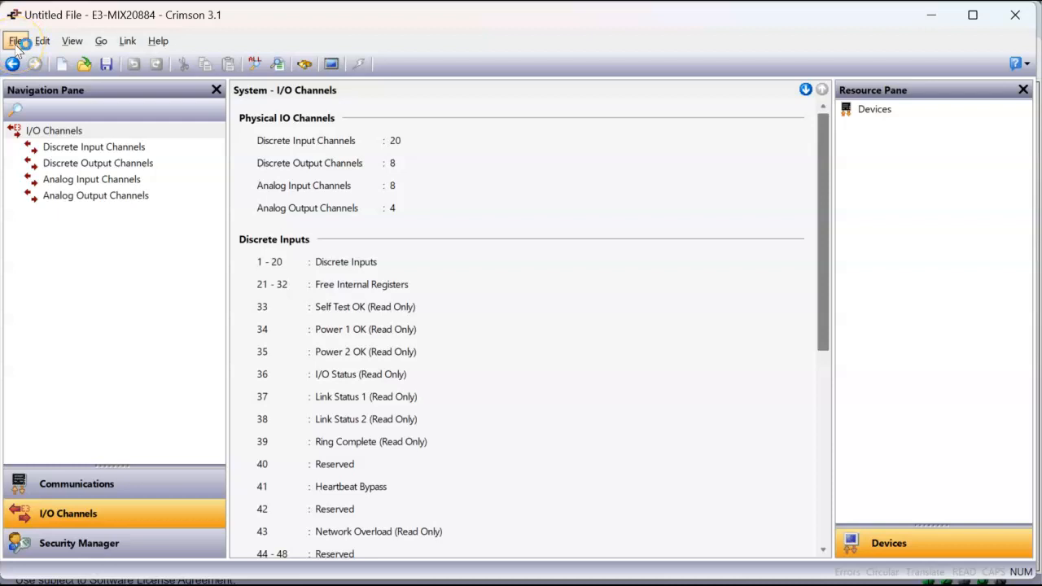
{"action": "left_click", "coordinate": [97, 281]}
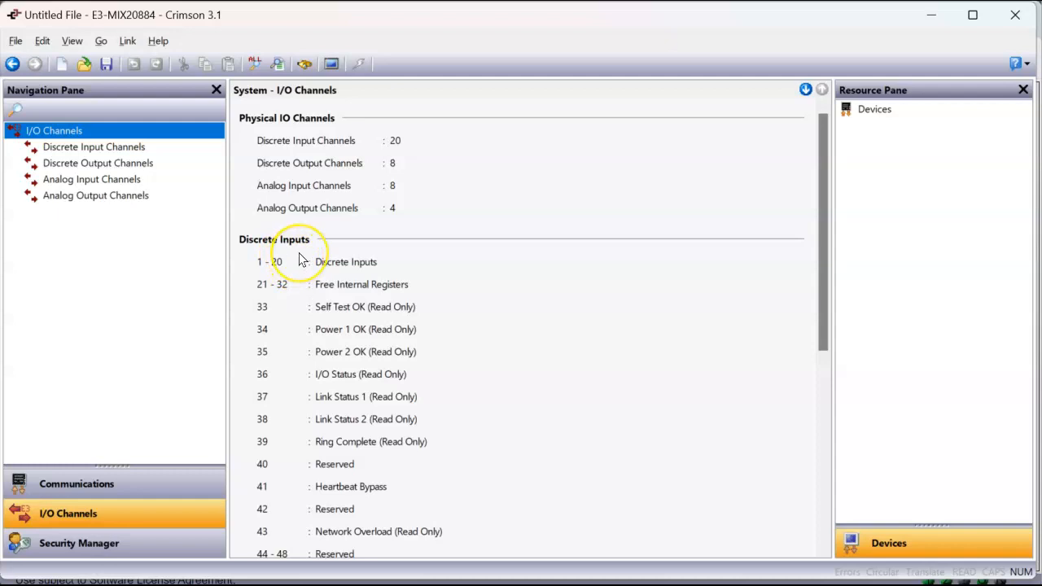
{"action": "scroll", "coordinate": [288, 266], "scroll_direction": "down", "scroll_amount": 5}
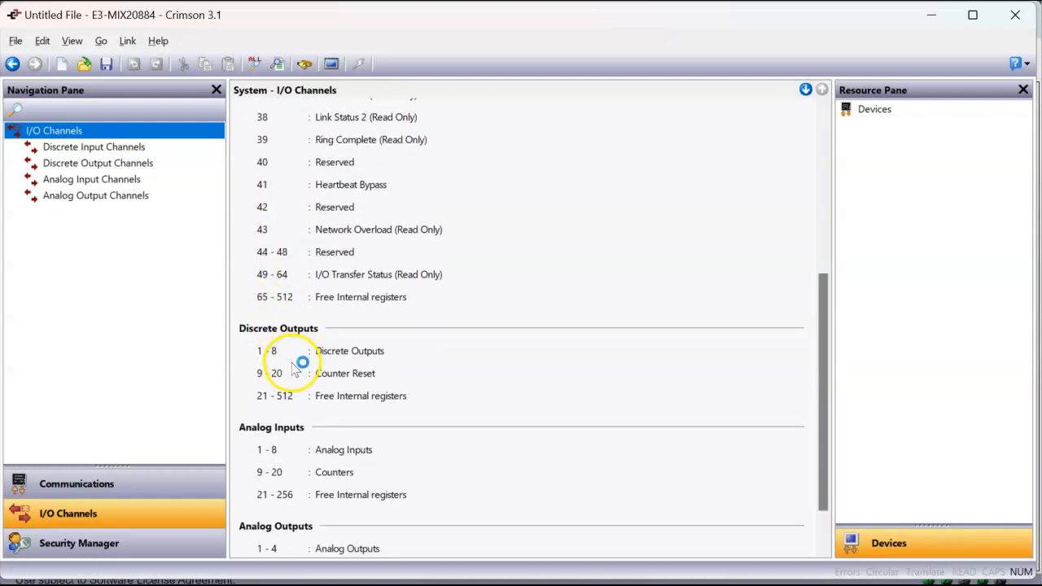
{"action": "scroll", "coordinate": [290, 365], "scroll_direction": "down", "scroll_amount": 1}
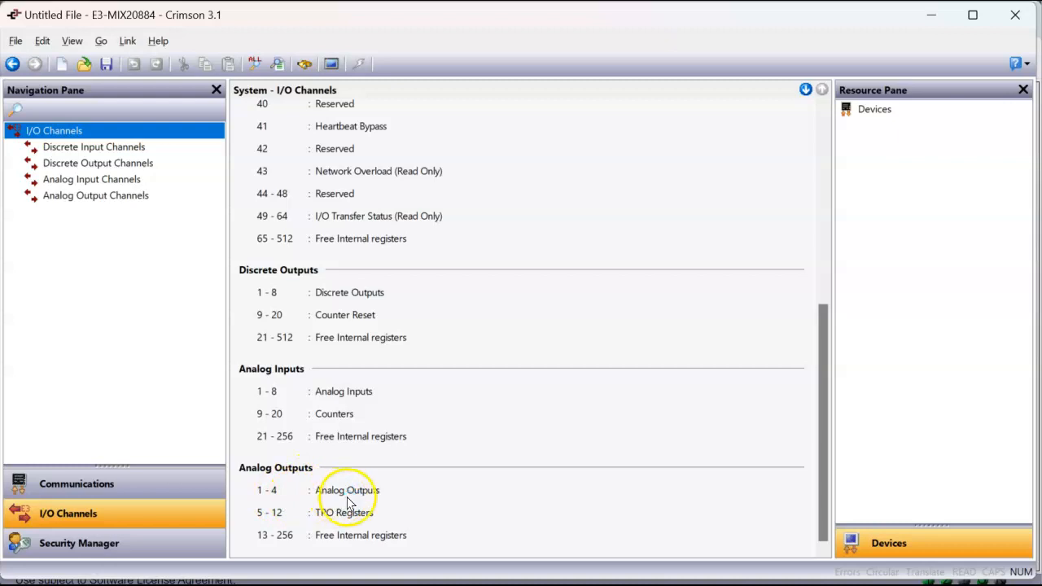
Step: Switch back to Crimson 3.2, view the DI_1 tag's data settings in Digital_Inputs_16 and check which tag types can be created
{"action": "left_click", "coordinate": [514, 584]}
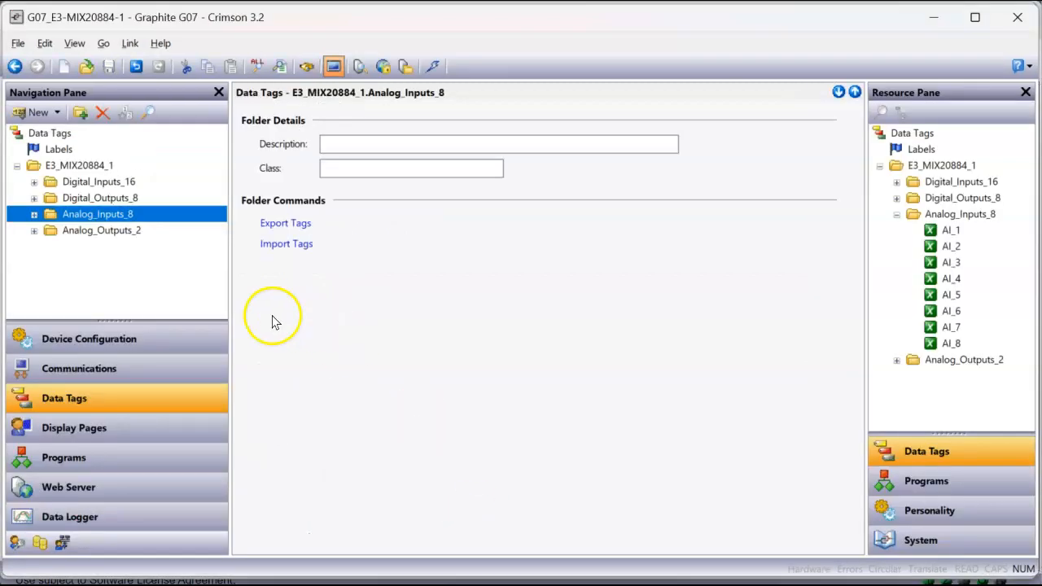
{"action": "left_click", "coordinate": [33, 181]}
{"action": "left_click", "coordinate": [90, 151]}
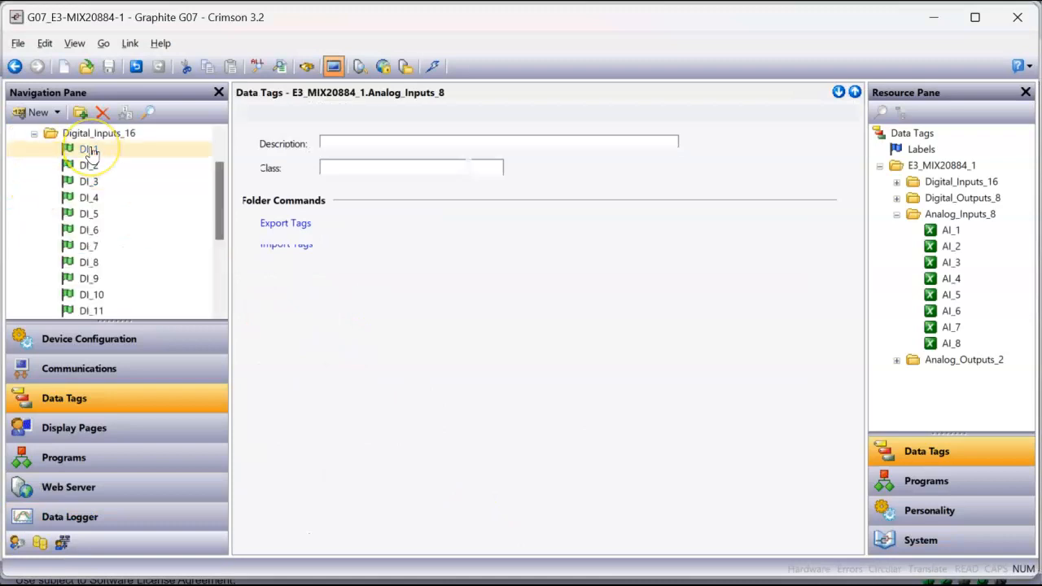
{"action": "left_click", "coordinate": [249, 120]}
{"action": "left_click", "coordinate": [105, 153]}
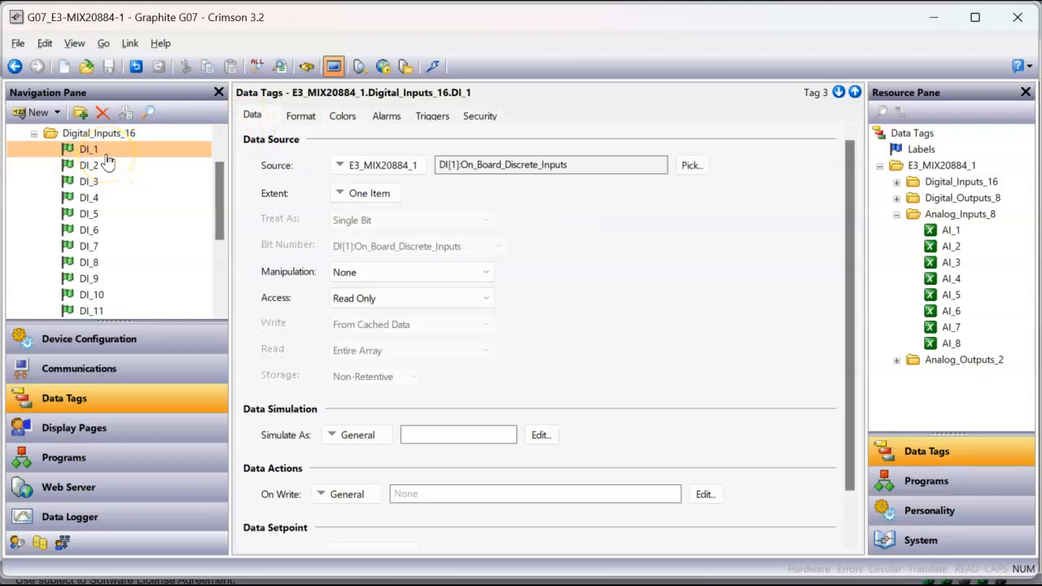
{"action": "left_click", "coordinate": [88, 154]}
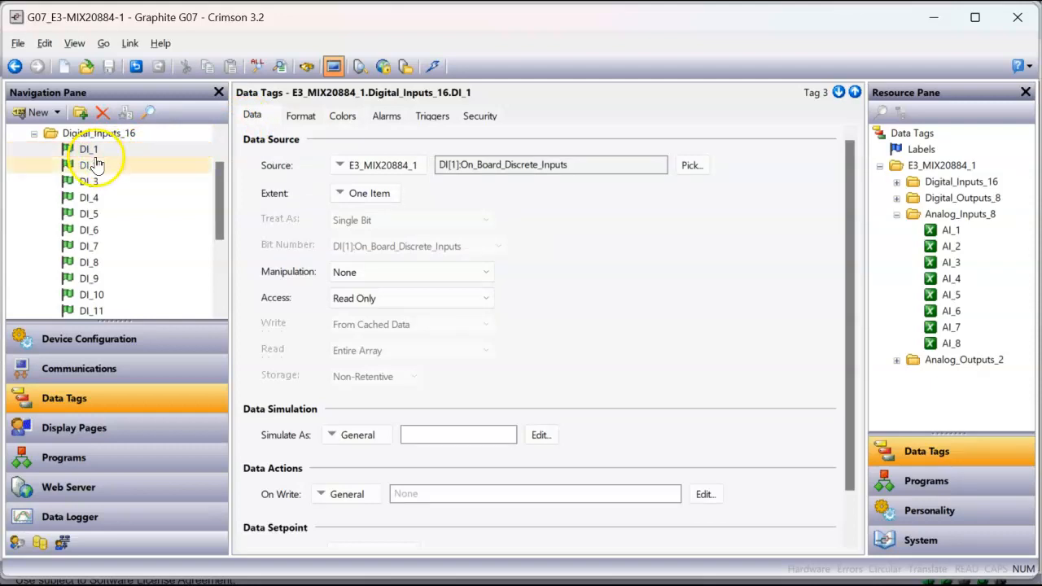
{"action": "left_click", "coordinate": [88, 157]}
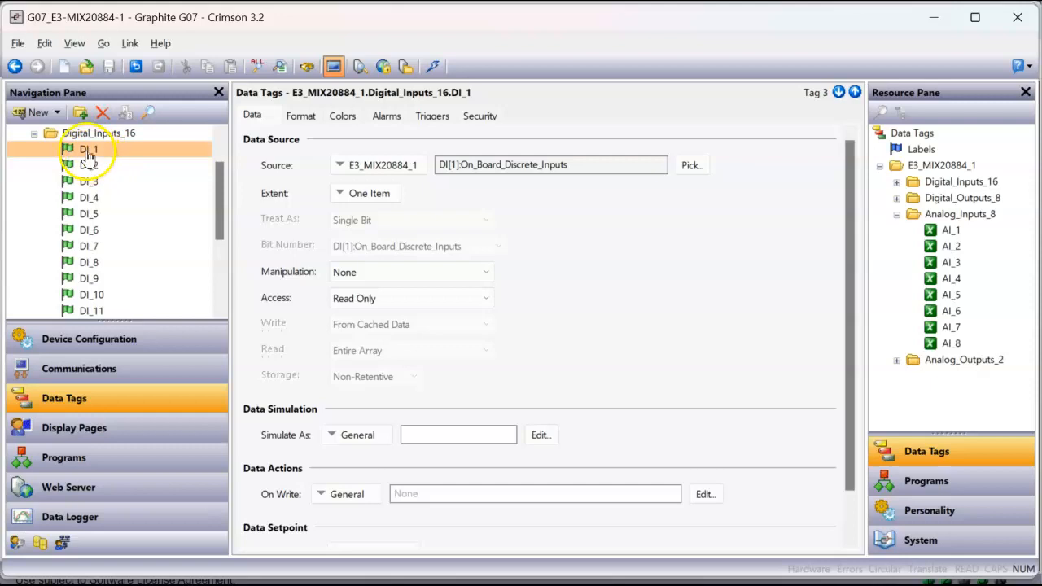
{"action": "left_click", "coordinate": [57, 114]}
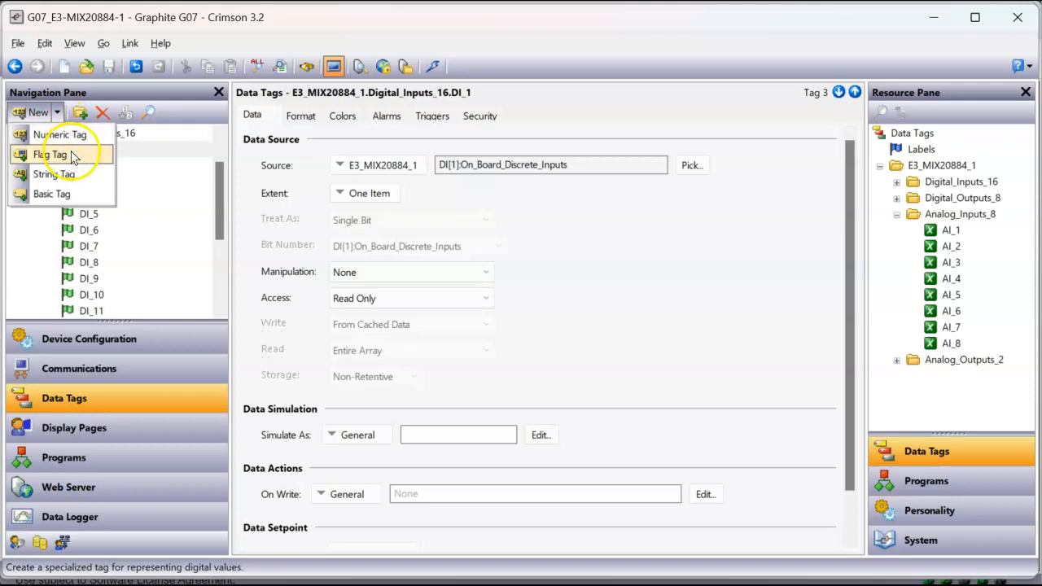
{"action": "left_click", "coordinate": [222, 191]}
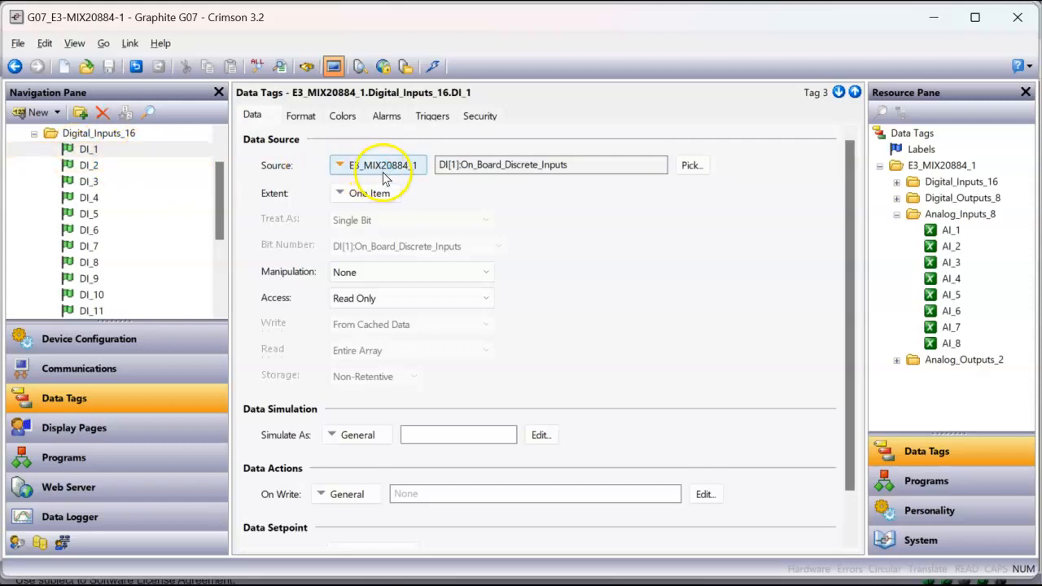
Step: Map DI_1's source to device E3_MIX20884_1, channel DI - Discrete Inputs, register On_Board_Discrete_Inputs, address 1
{"action": "left_click", "coordinate": [417, 166]}
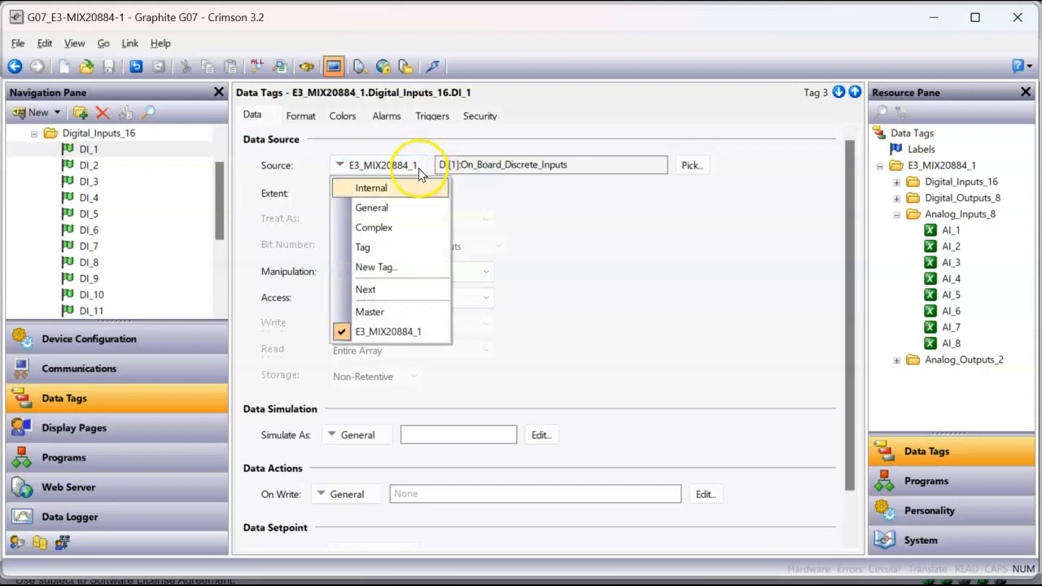
{"action": "left_click", "coordinate": [413, 334]}
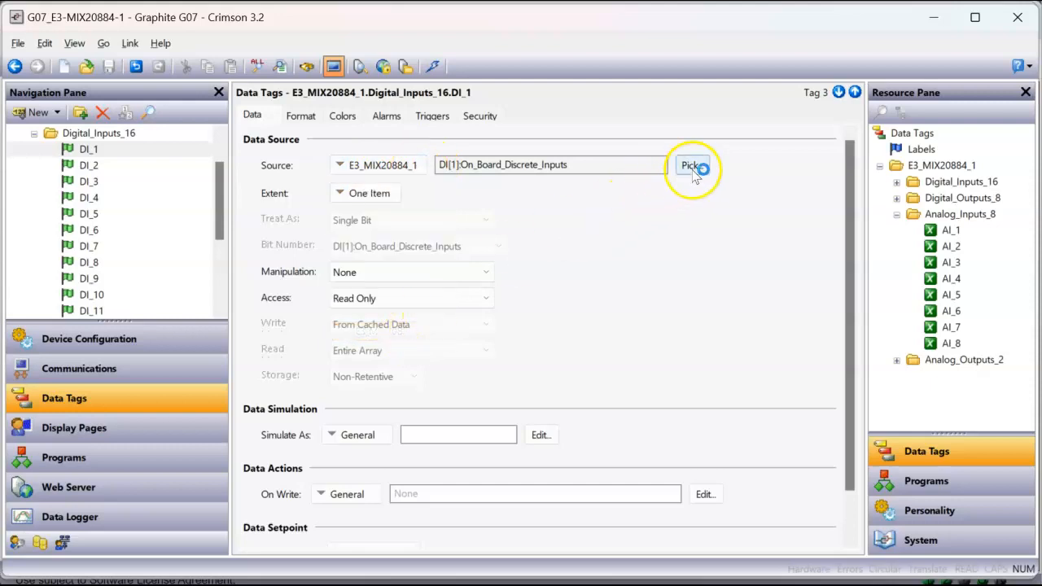
{"action": "left_click", "coordinate": [691, 167]}
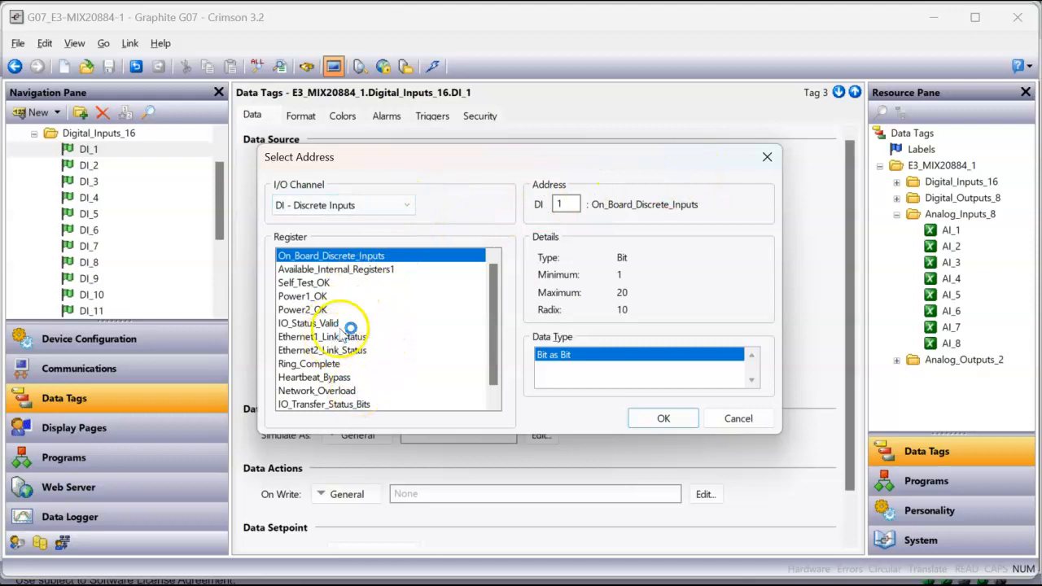
{"action": "left_click", "coordinate": [358, 206]}
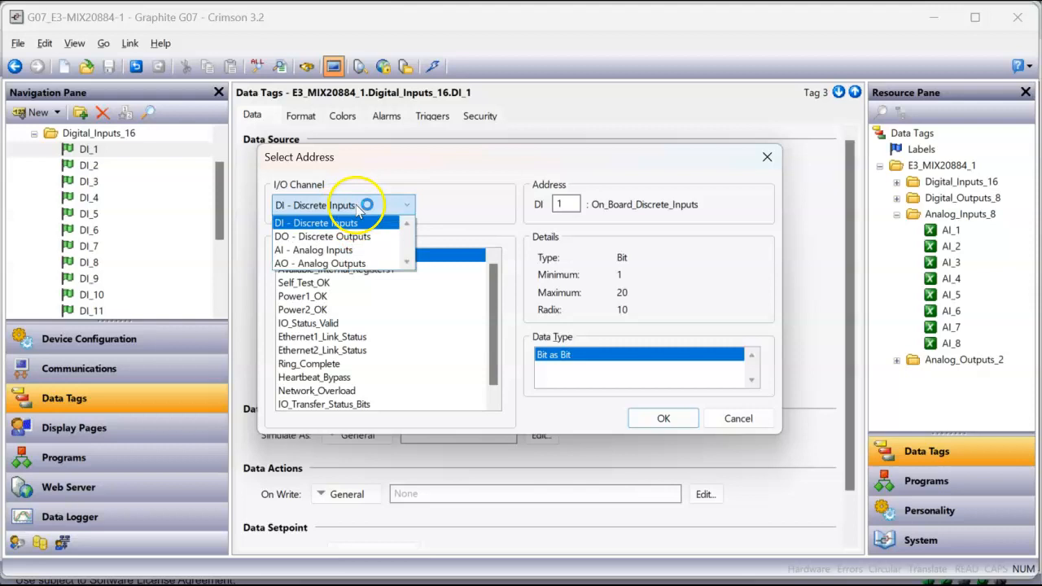
{"action": "left_click", "coordinate": [376, 223]}
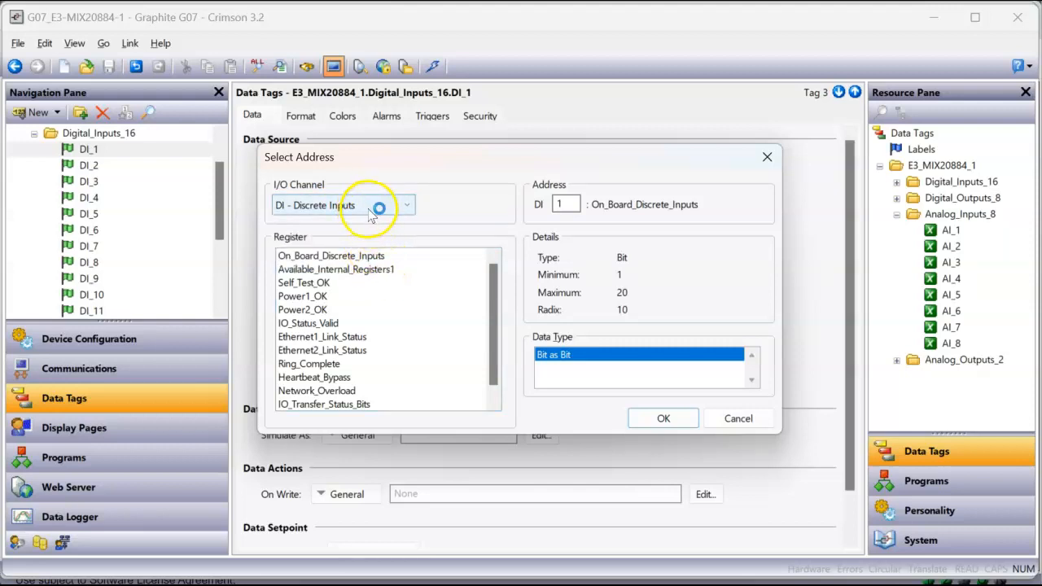
{"action": "left_click", "coordinate": [352, 257]}
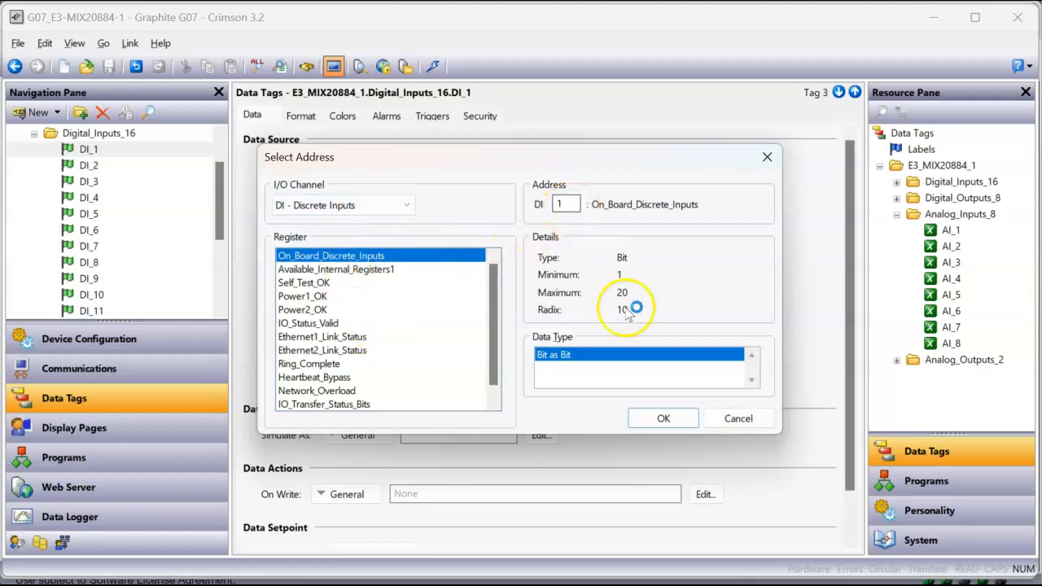
{"action": "left_click", "coordinate": [663, 418]}
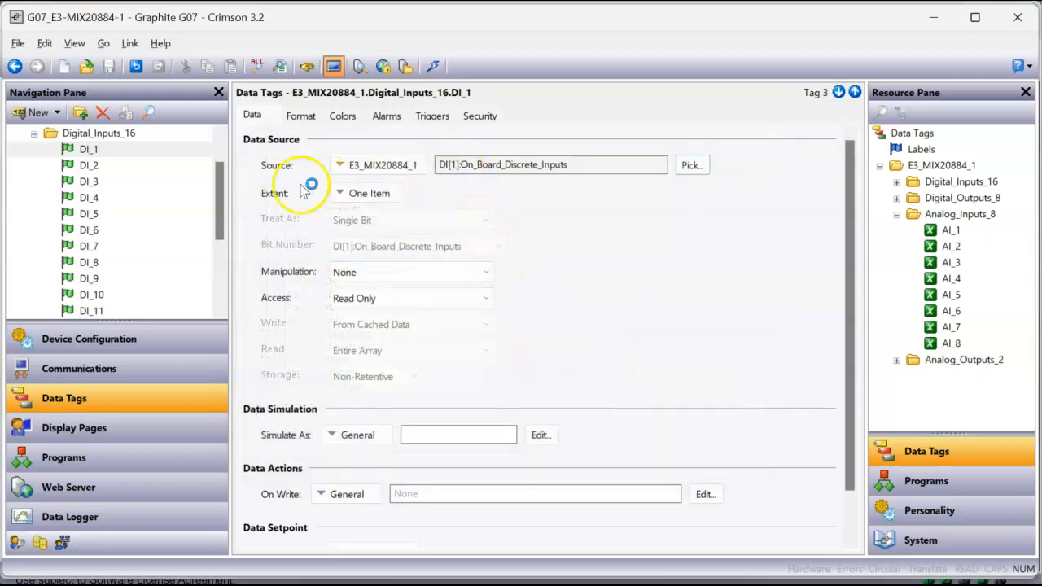
Step: View the data source mappings of the DI_2 and DI_3 tags
{"action": "left_click", "coordinate": [93, 166]}
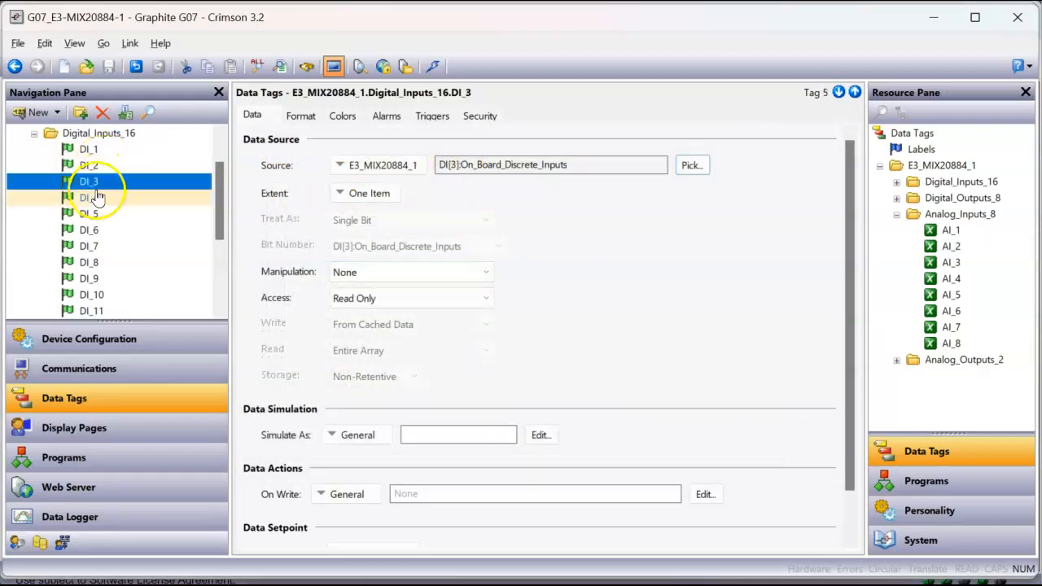
{"action": "left_click", "coordinate": [89, 185]}
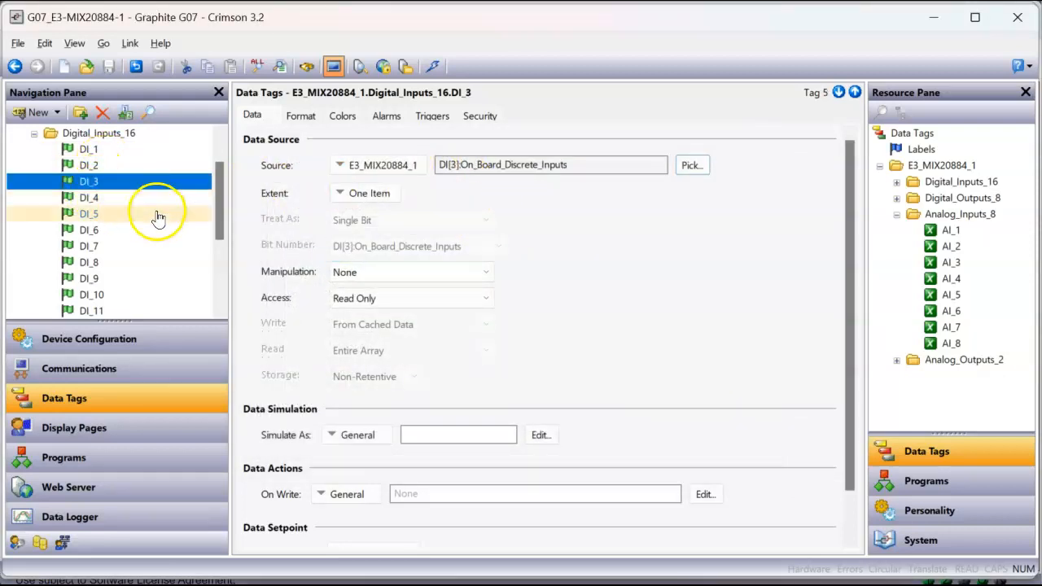
Step: View the data settings of the DI_1 tag in Digital_Inputs_16 and the D0_1 tag in Digital_Outputs_8
{"action": "left_click", "coordinate": [95, 153]}
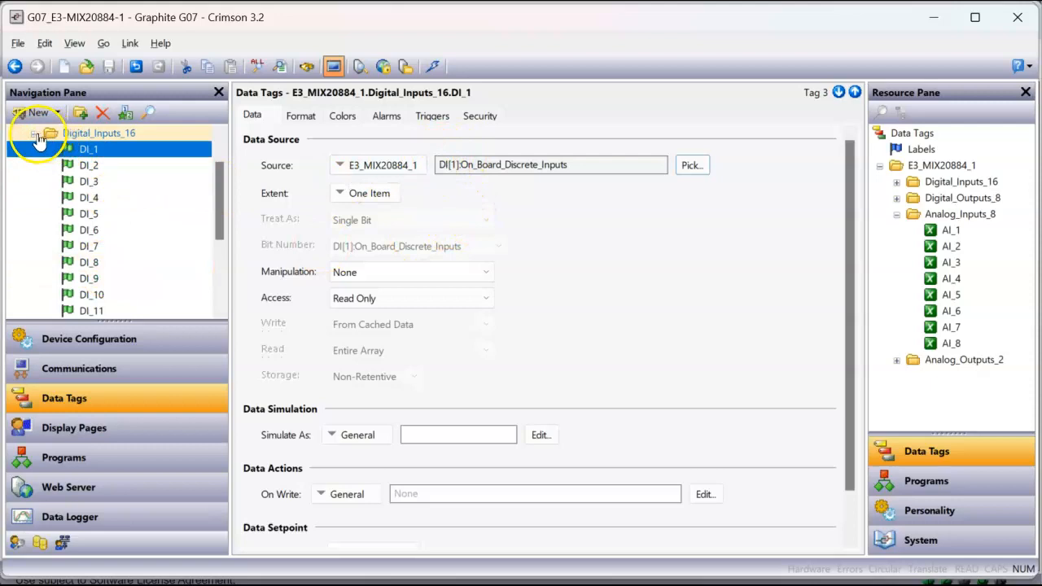
{"action": "left_click", "coordinate": [34, 133]}
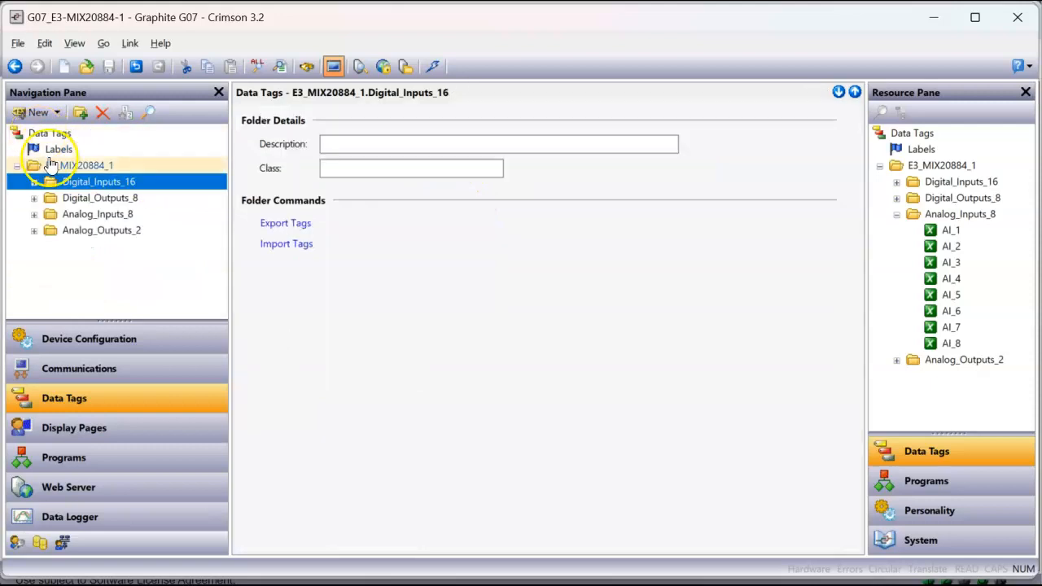
{"action": "left_click", "coordinate": [34, 200]}
{"action": "left_click", "coordinate": [89, 150]}
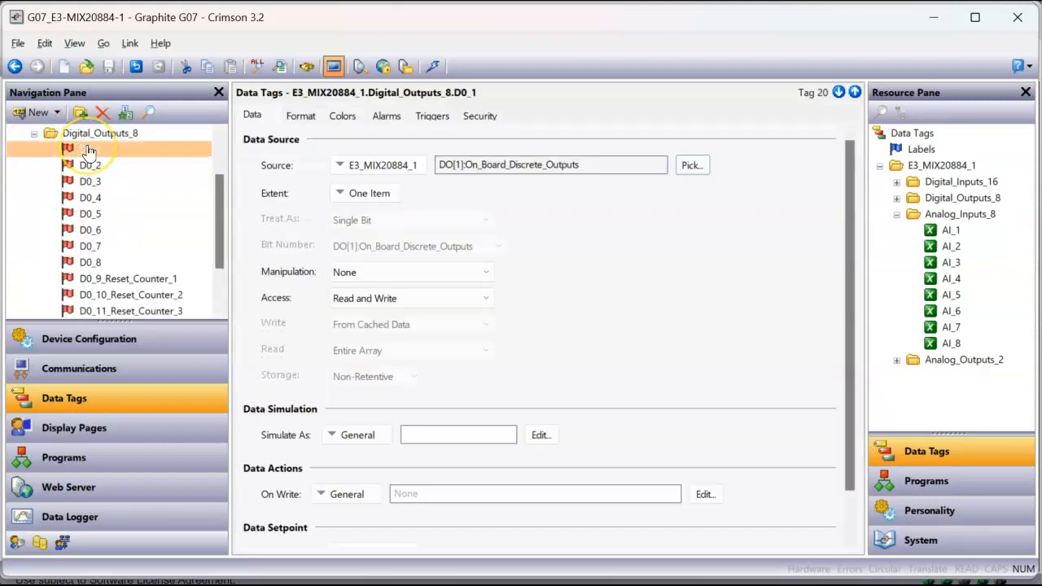
{"action": "left_click", "coordinate": [95, 157]}
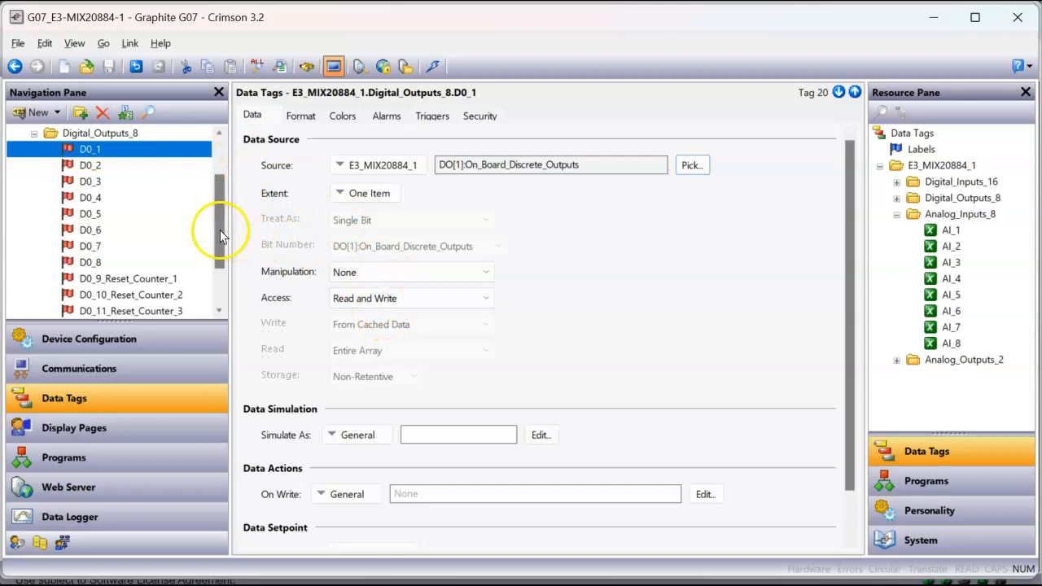
Step: Return to Digital_Inputs_16 and check the DI_4 tag's access setting for comparison with the outputs
{"action": "left_click_drag", "start_coordinate": [221, 235], "coordinate": [221, 198]}
{"action": "left_click", "coordinate": [35, 186]}
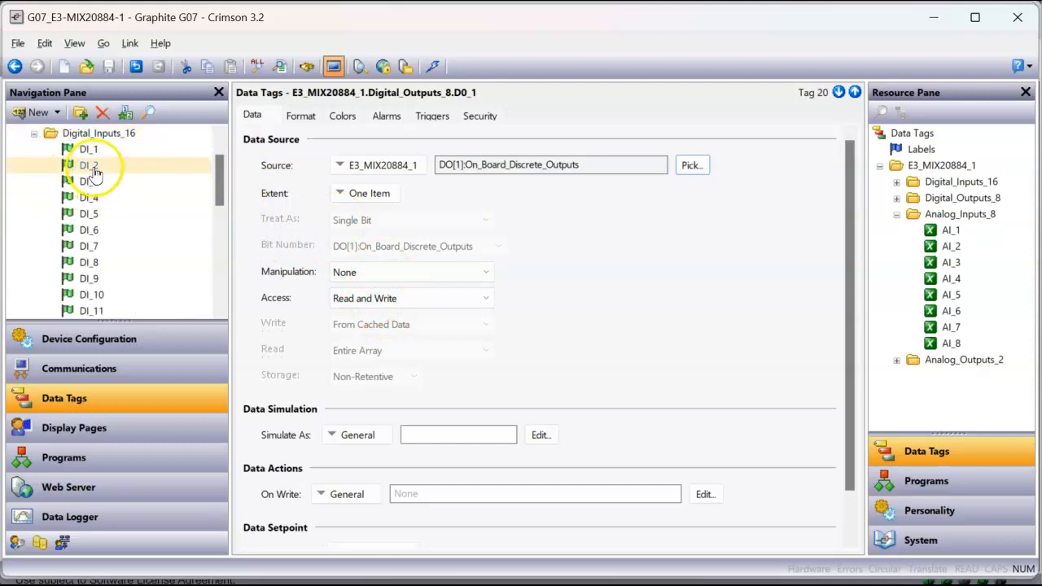
{"action": "left_click", "coordinate": [92, 197]}
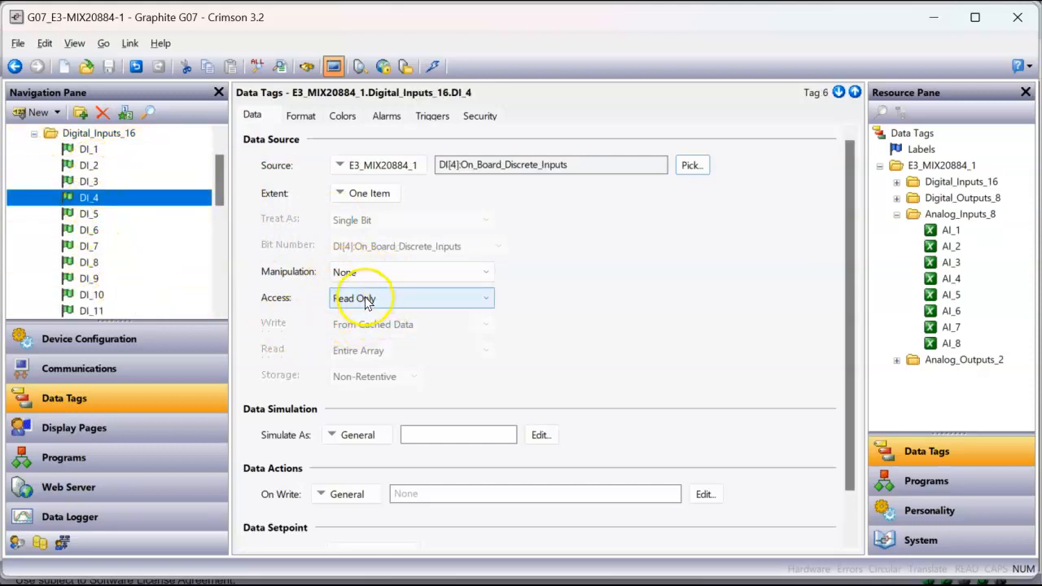
{"action": "left_click", "coordinate": [34, 133]}
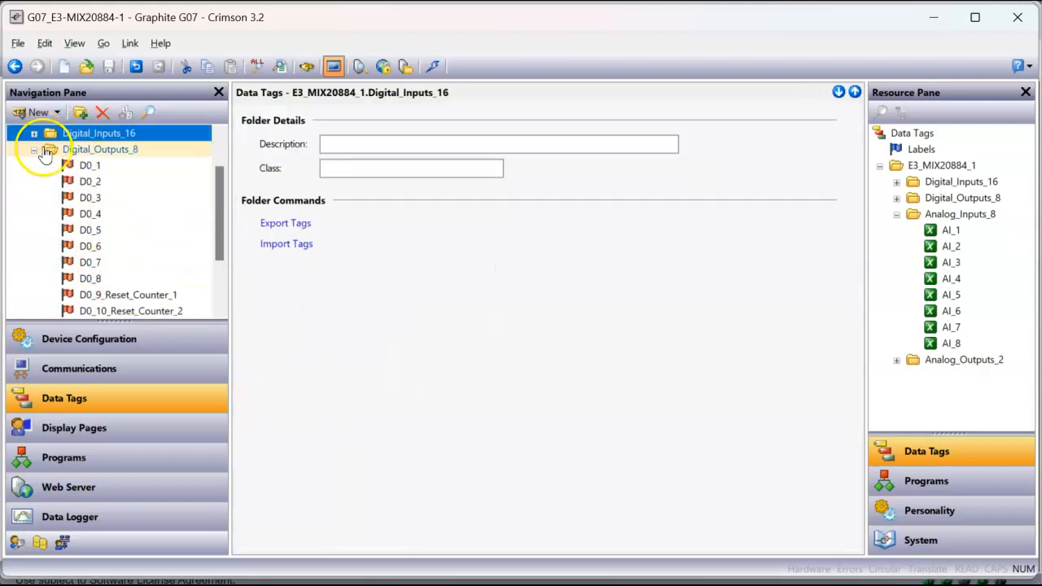
Step: Map D0_1's source to device E3_MIX20884_1, channel DO - Discrete Outputs, register On_Board_Discrete_Outputs, address 1, and view D0_2's mapping
{"action": "left_click", "coordinate": [89, 167]}
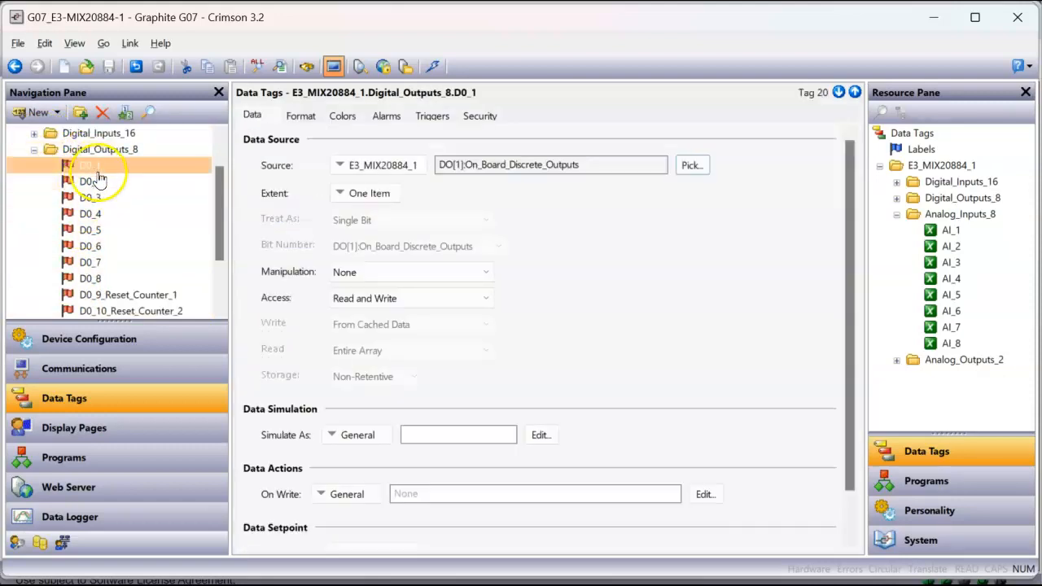
{"action": "left_click", "coordinate": [388, 167]}
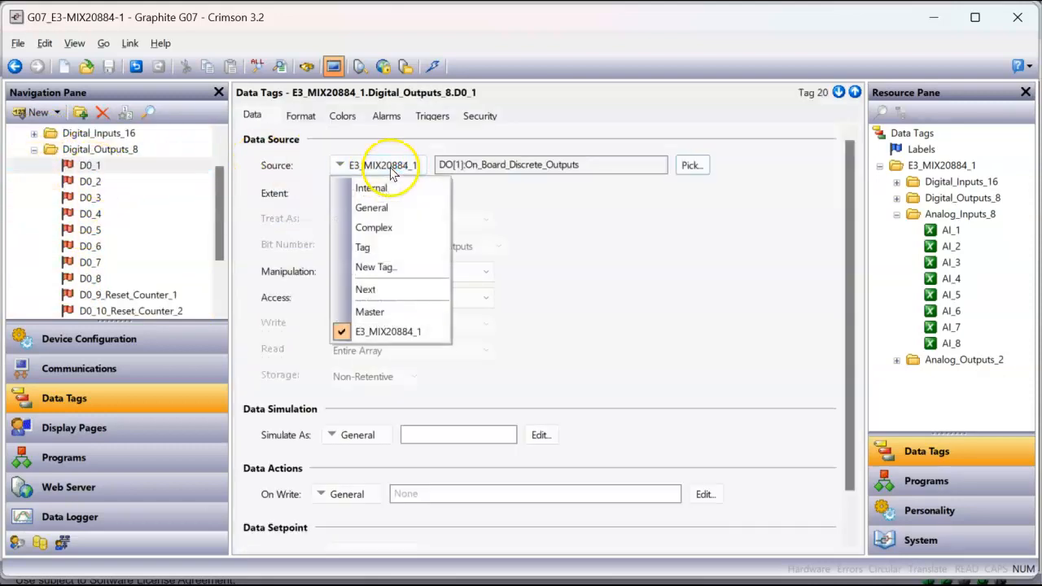
{"action": "left_click", "coordinate": [388, 330]}
{"action": "left_click", "coordinate": [691, 166]}
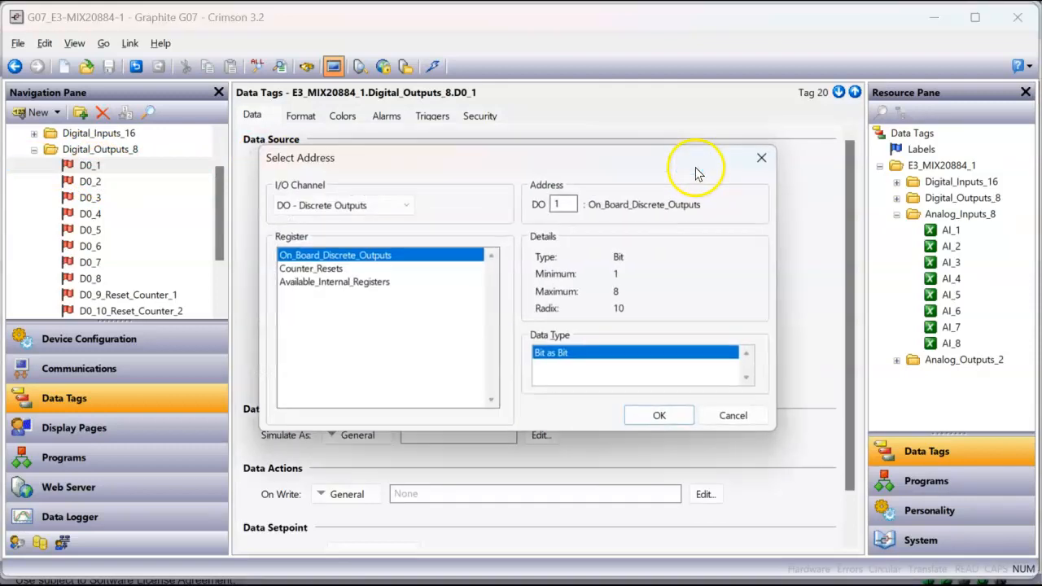
{"action": "left_click", "coordinate": [340, 205]}
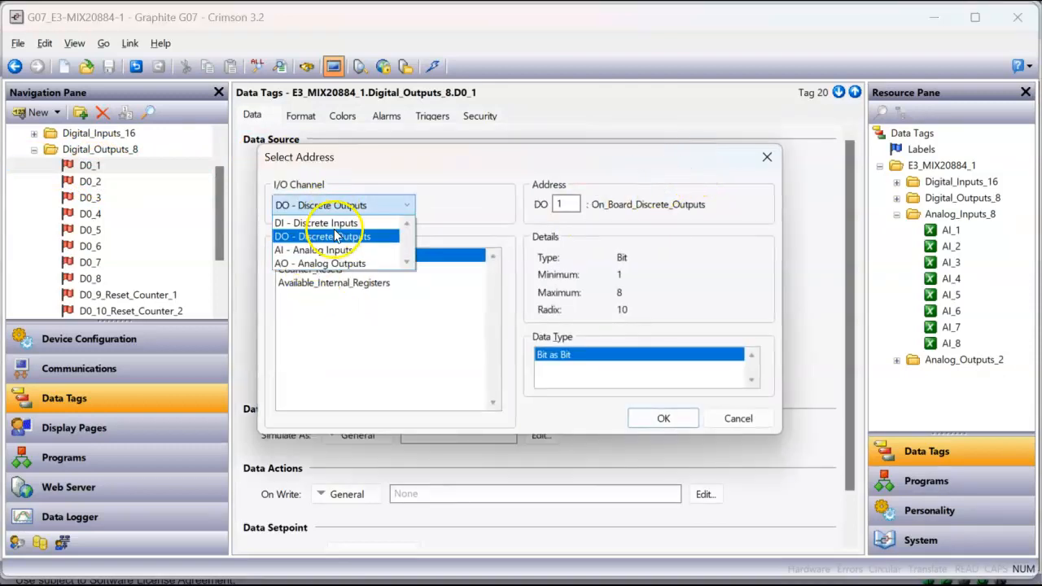
{"action": "left_click", "coordinate": [338, 236]}
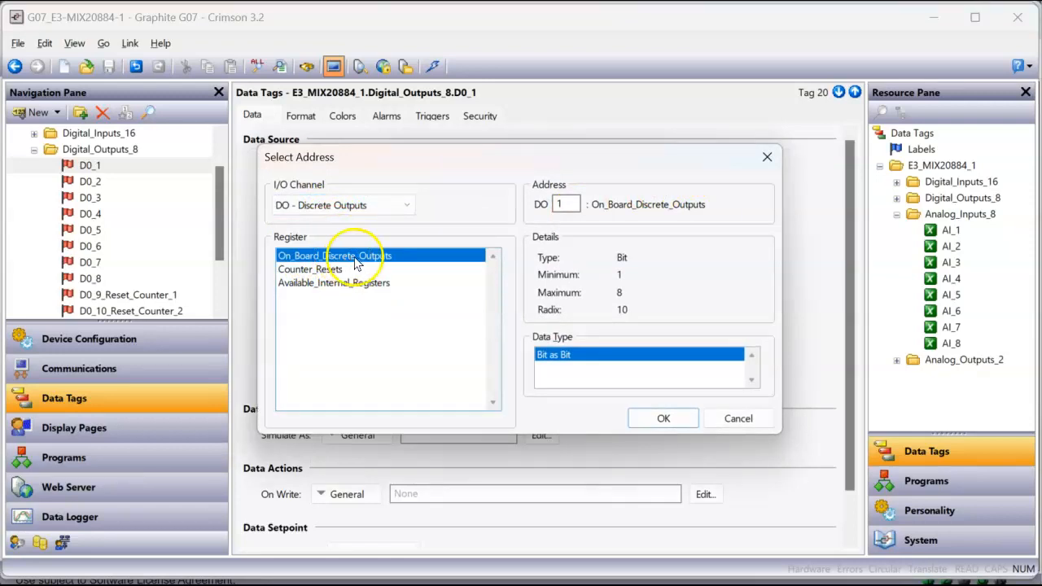
{"action": "left_click", "coordinate": [665, 419]}
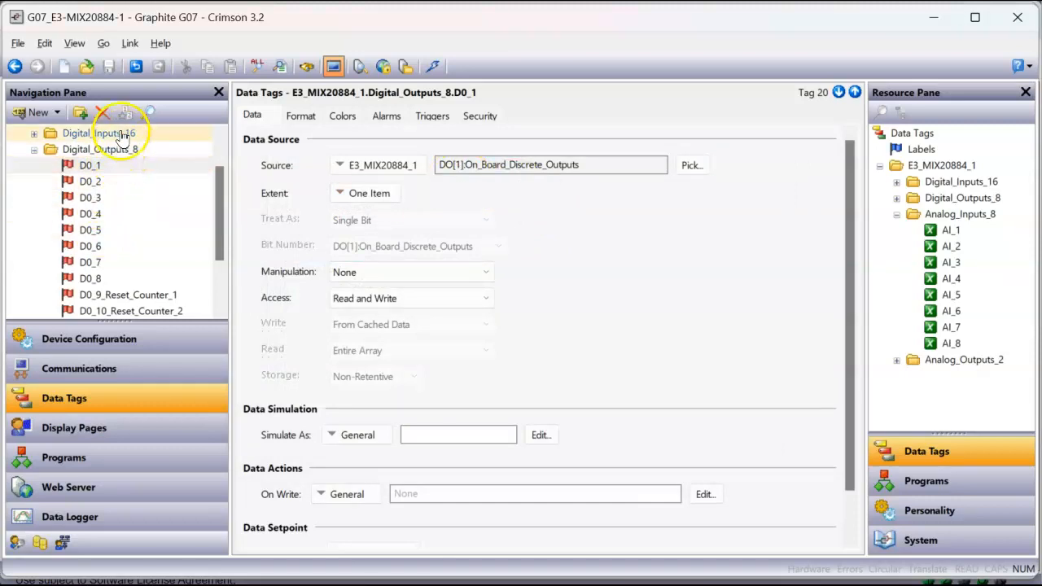
{"action": "left_click", "coordinate": [133, 181]}
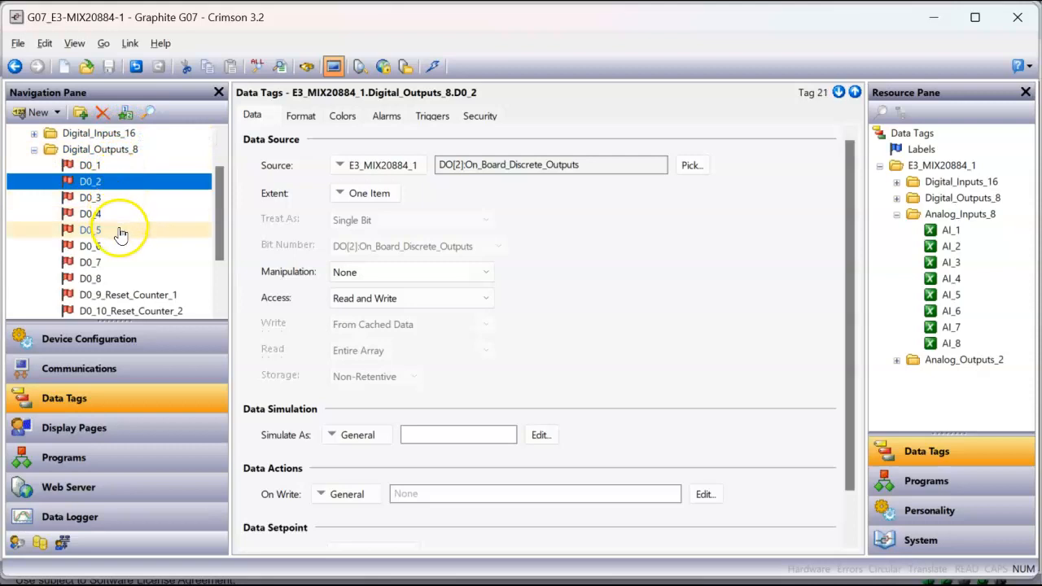
{"action": "left_click", "coordinate": [34, 148]}
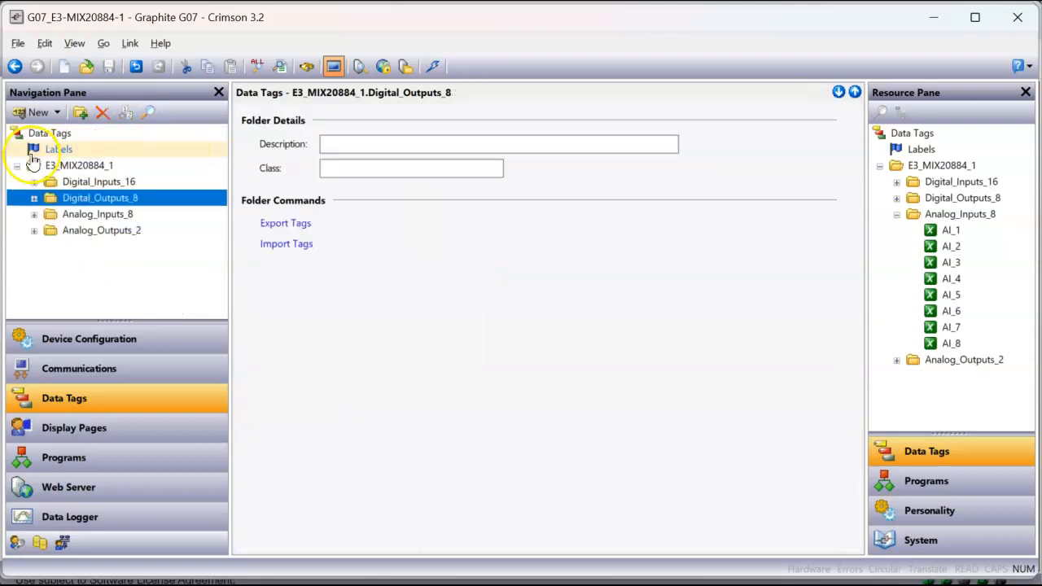
Step: View the AI_1 tag's data settings in Analog_Inputs_8 and check the Numeric Tag option among the new tag types
{"action": "left_click", "coordinate": [34, 214]}
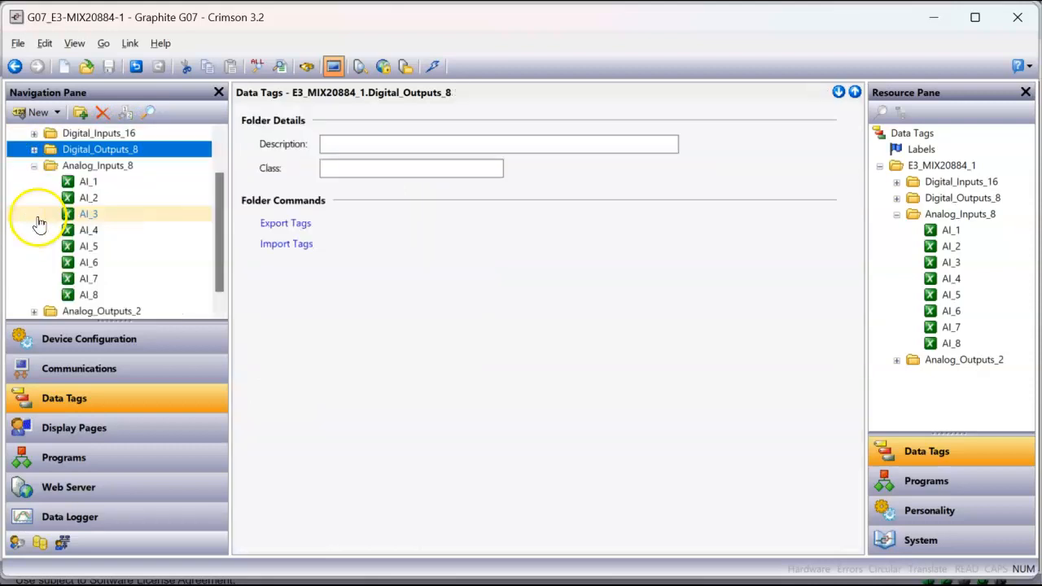
{"action": "left_click", "coordinate": [87, 183]}
{"action": "left_click", "coordinate": [251, 116]}
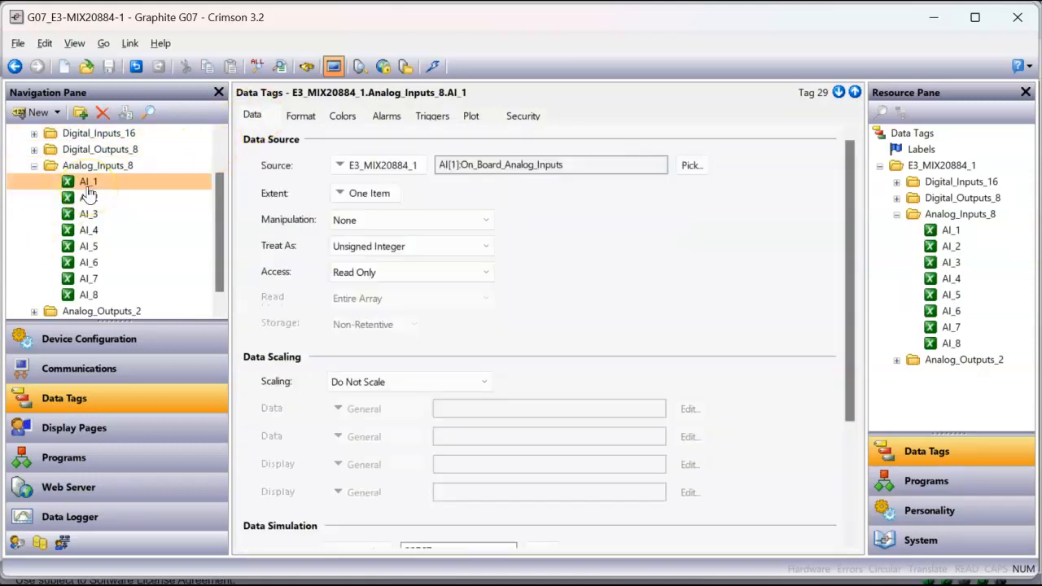
{"action": "left_click", "coordinate": [57, 114]}
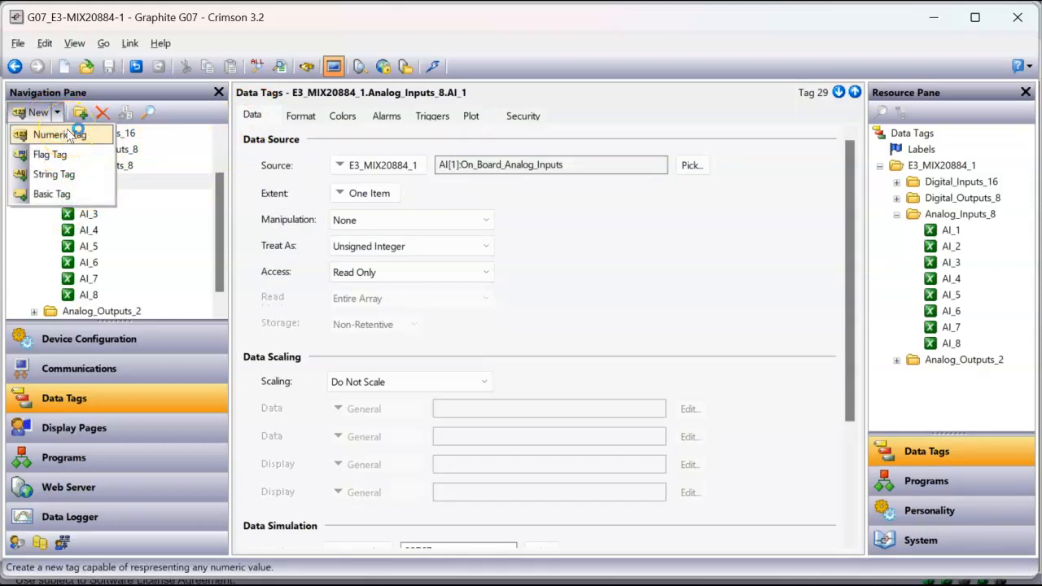
{"action": "left_click", "coordinate": [70, 136]}
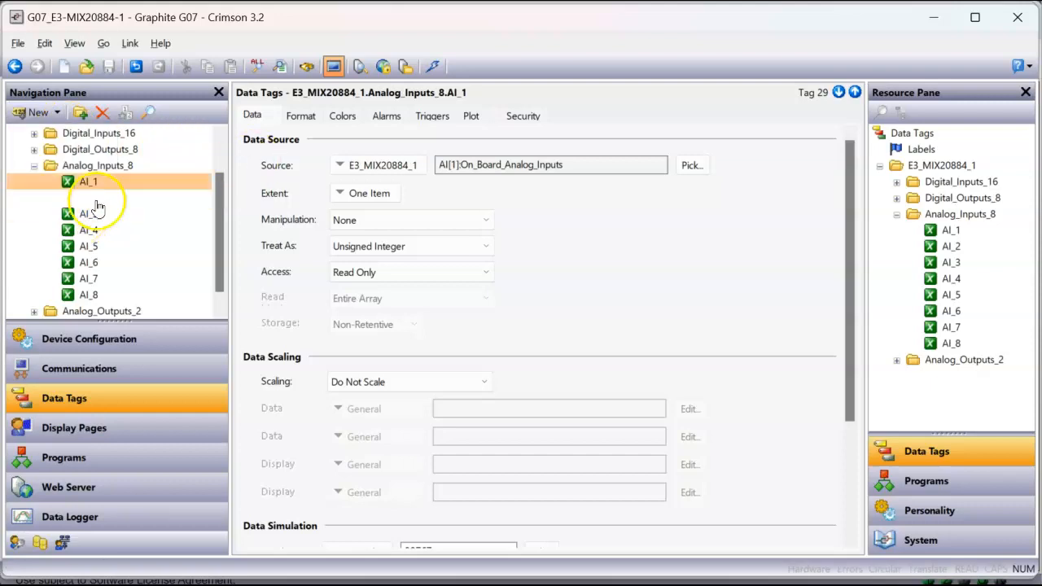
Step: Map AI_1's source to device E3_MIX20884_1, channel AI - Analog Inputs, register On_Board_Analog_Inputs, address 1, as Word as Word
{"action": "left_click", "coordinate": [101, 184]}
{"action": "left_click", "coordinate": [132, 188]}
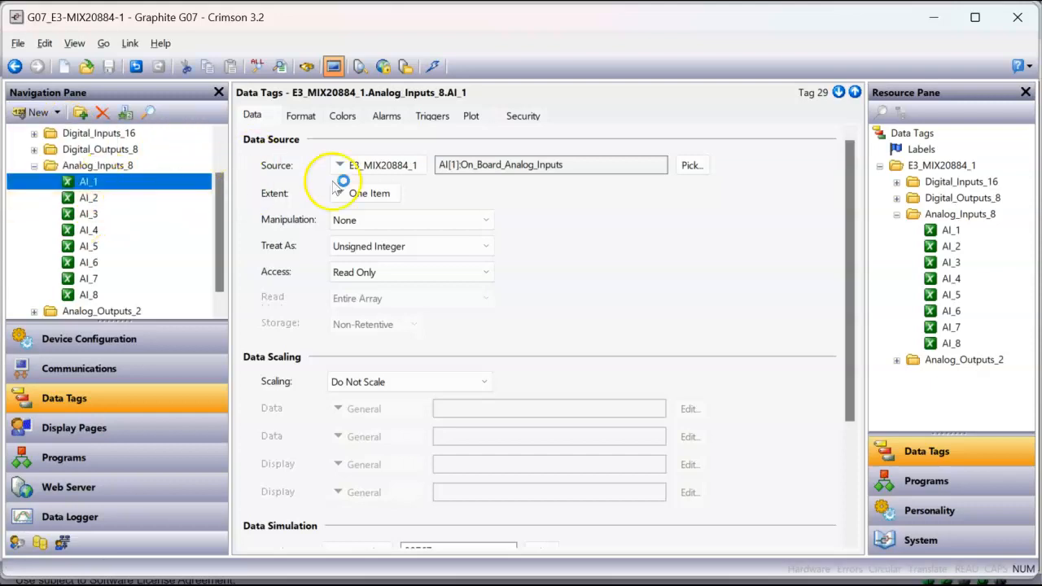
{"action": "left_click", "coordinate": [395, 172]}
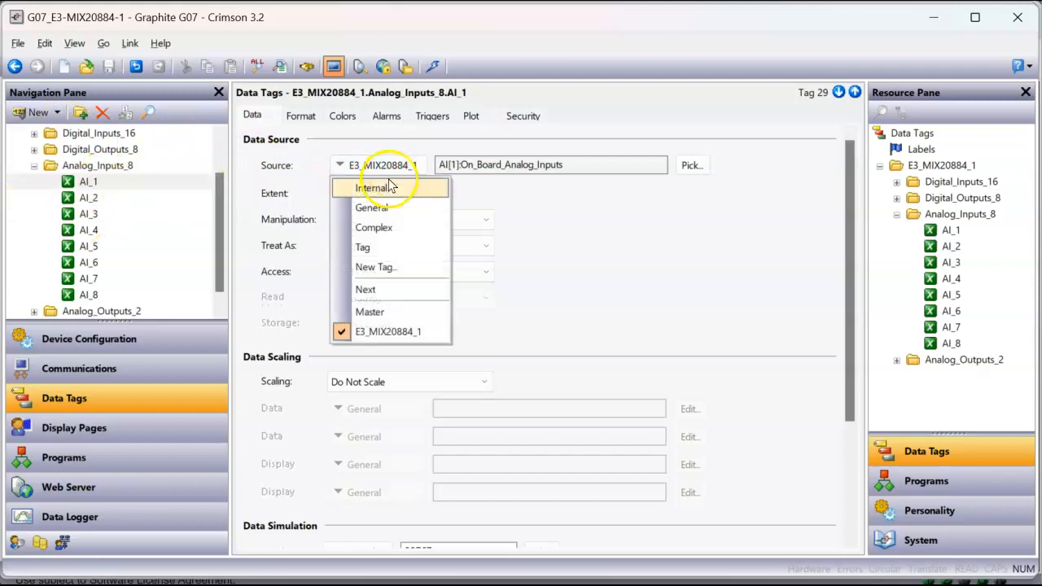
{"action": "left_click", "coordinate": [400, 332]}
{"action": "left_click", "coordinate": [690, 164]}
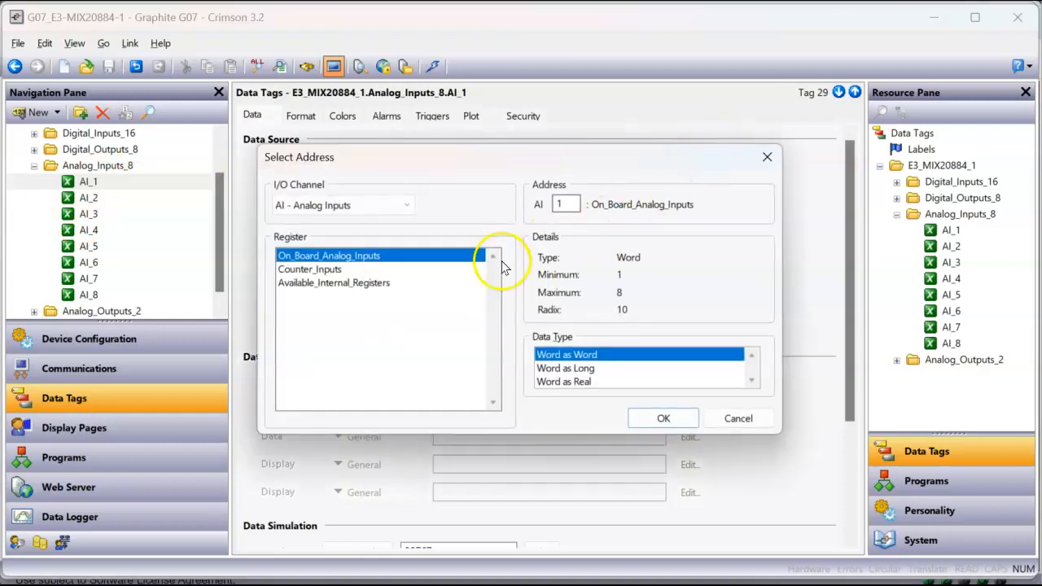
{"action": "left_click", "coordinate": [348, 205]}
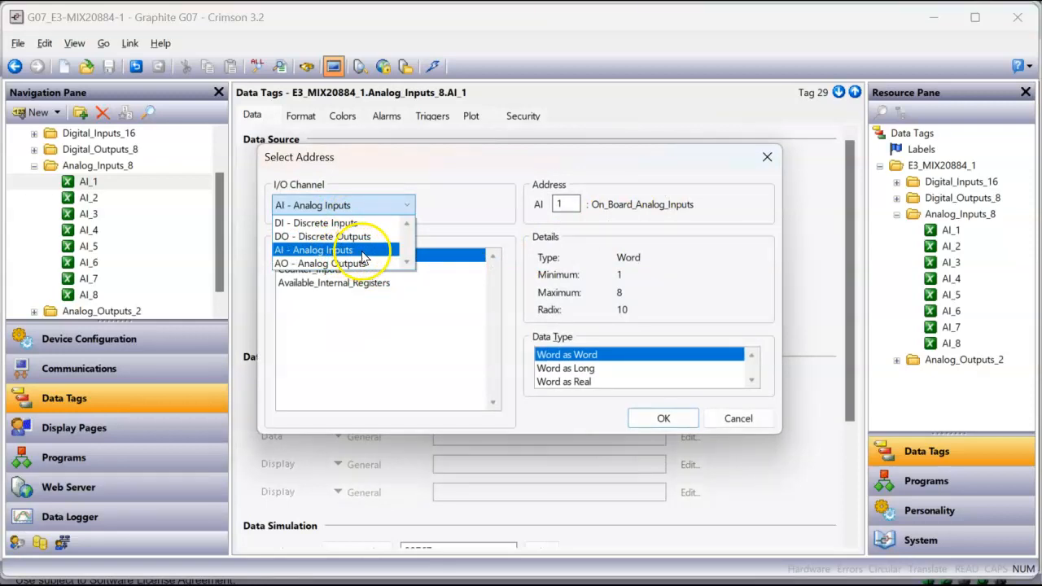
{"action": "left_click", "coordinate": [362, 252]}
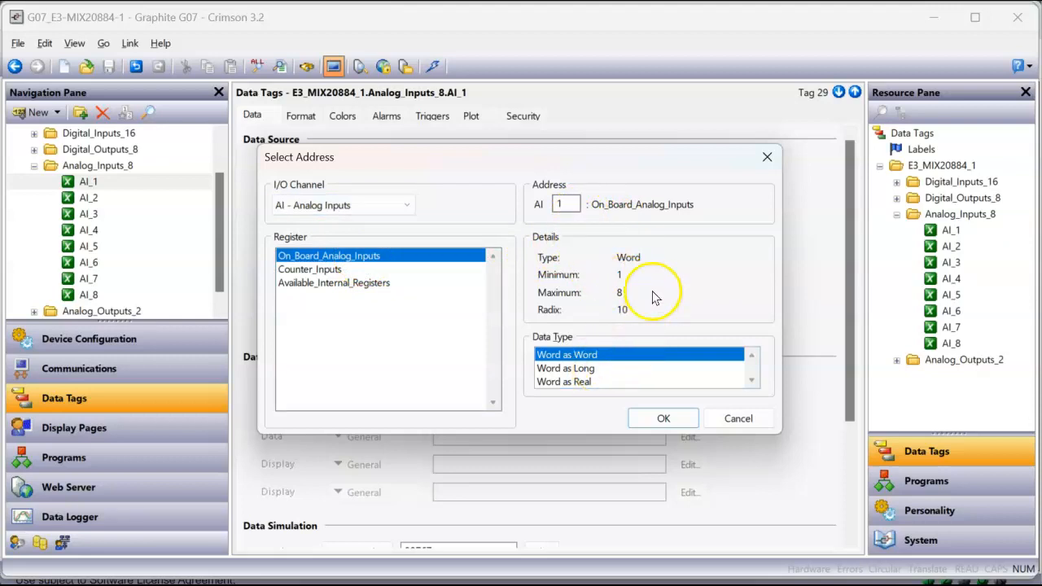
{"action": "left_click", "coordinate": [664, 419]}
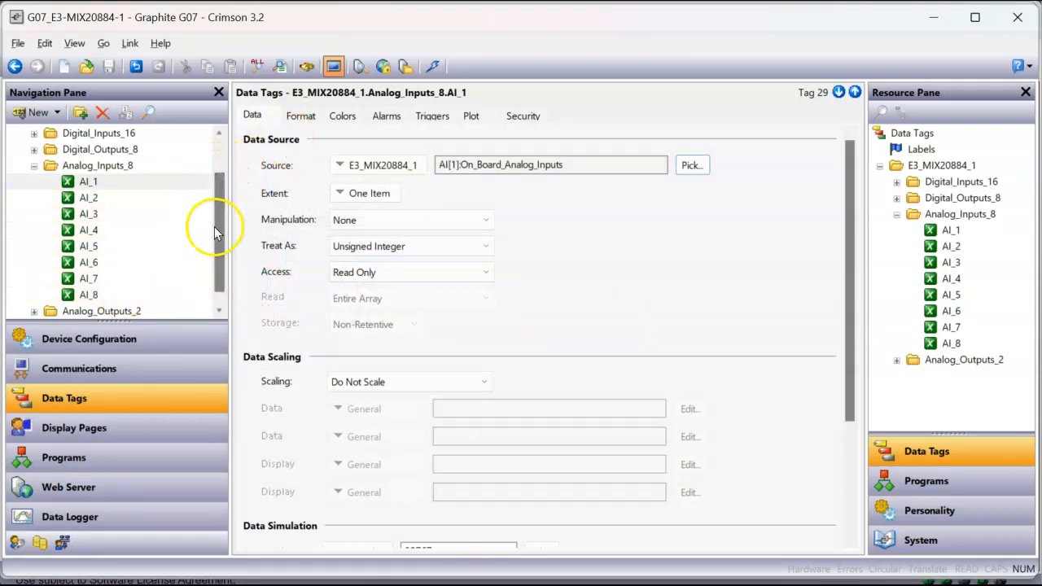
Step: Map AO_1 in Analog_Outputs_2 to device E3_MIX20884_1, channel AO - Analog Outputs, register On_Board_Analog_Outputs, address 1, as Word as Word
{"action": "left_click", "coordinate": [33, 165]}
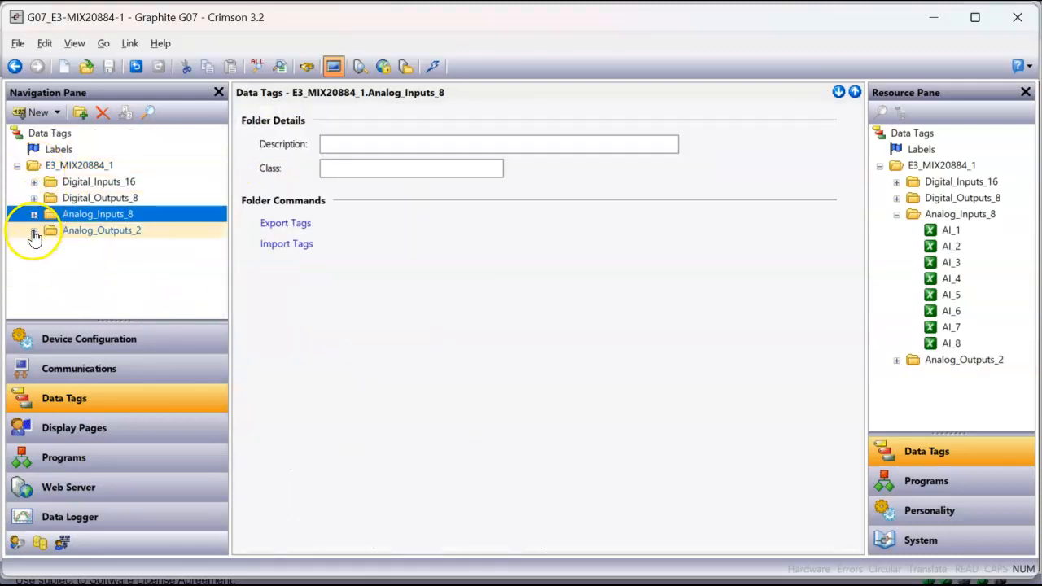
{"action": "left_click", "coordinate": [33, 231]}
{"action": "left_click", "coordinate": [83, 246]}
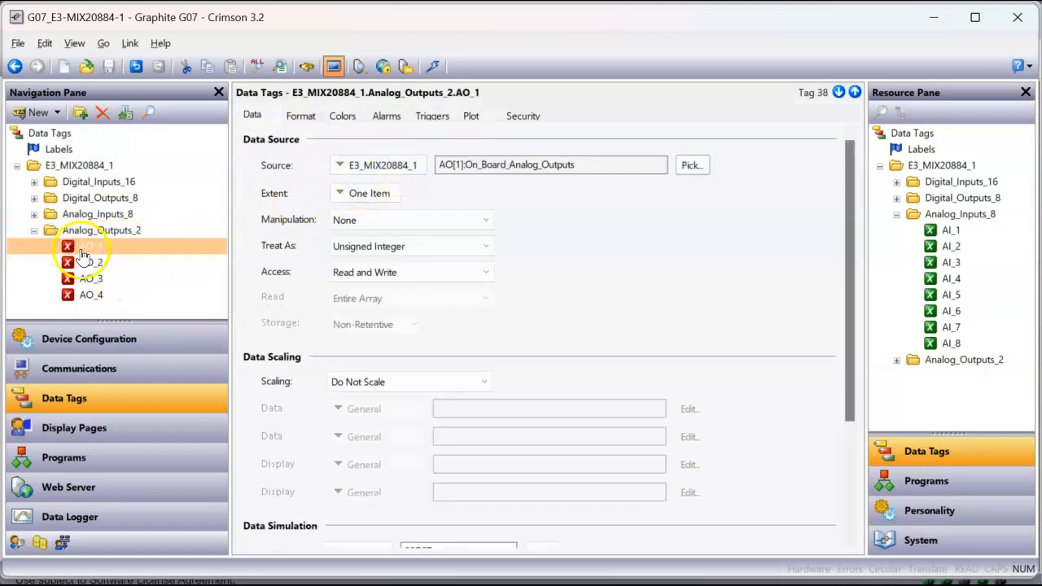
{"action": "left_click", "coordinate": [392, 170]}
{"action": "left_click", "coordinate": [393, 170]}
{"action": "left_click", "coordinate": [392, 172]}
{"action": "left_click", "coordinate": [692, 165]}
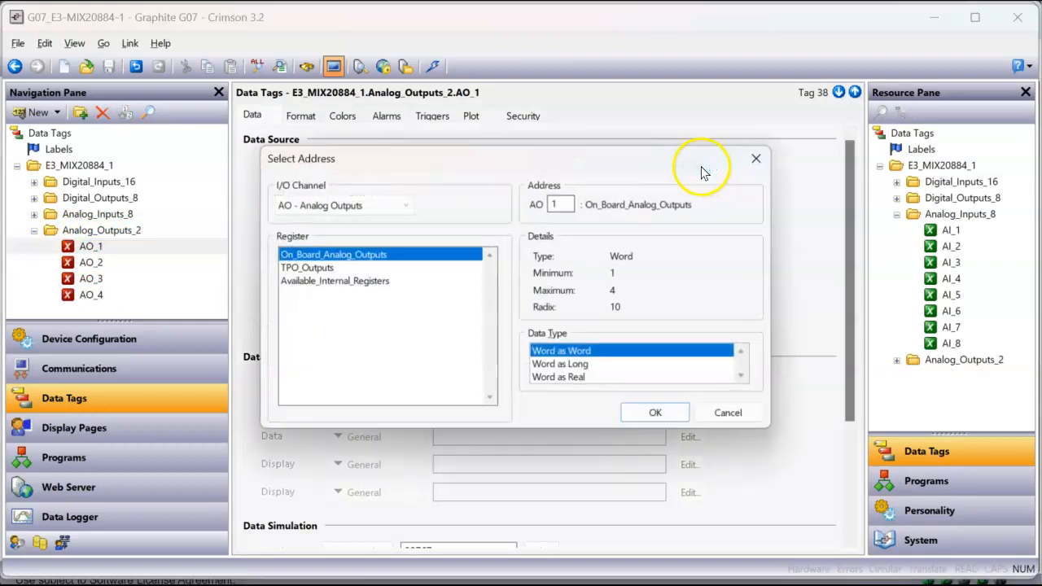
{"action": "left_click", "coordinate": [385, 207]}
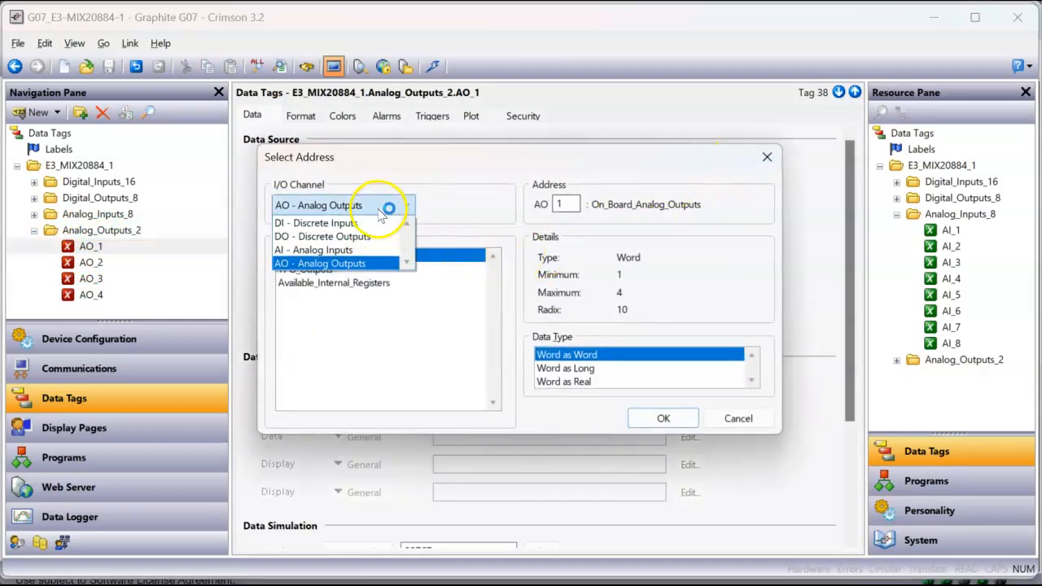
{"action": "left_click", "coordinate": [347, 269]}
{"action": "left_click", "coordinate": [351, 259]}
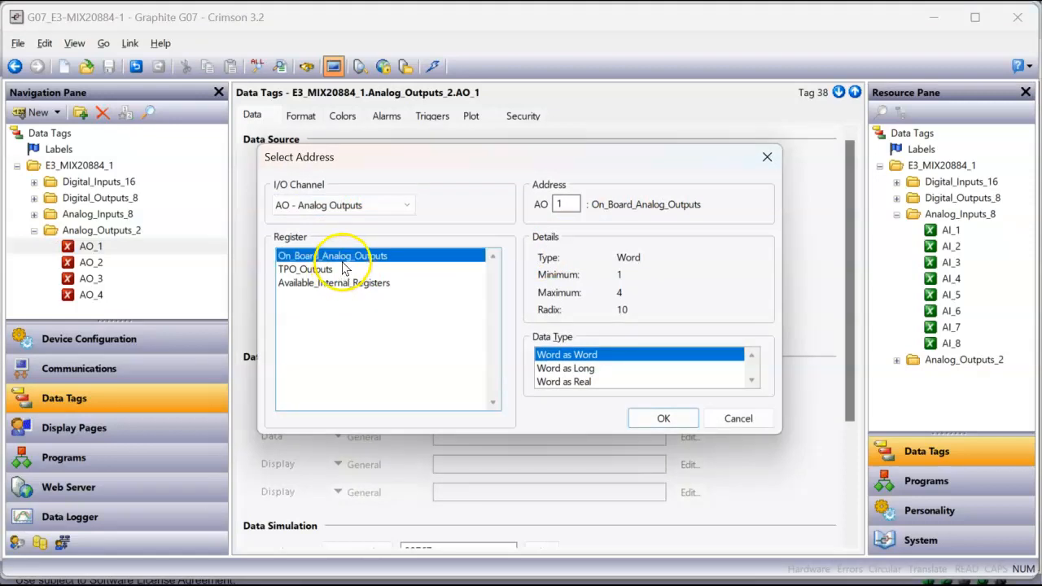
{"action": "left_click", "coordinate": [661, 420]}
Step: View the data source mappings of the AO_1 to AO_4 tags and collapse the Analog_Outputs_2 folder
{"action": "left_click", "coordinate": [100, 248]}
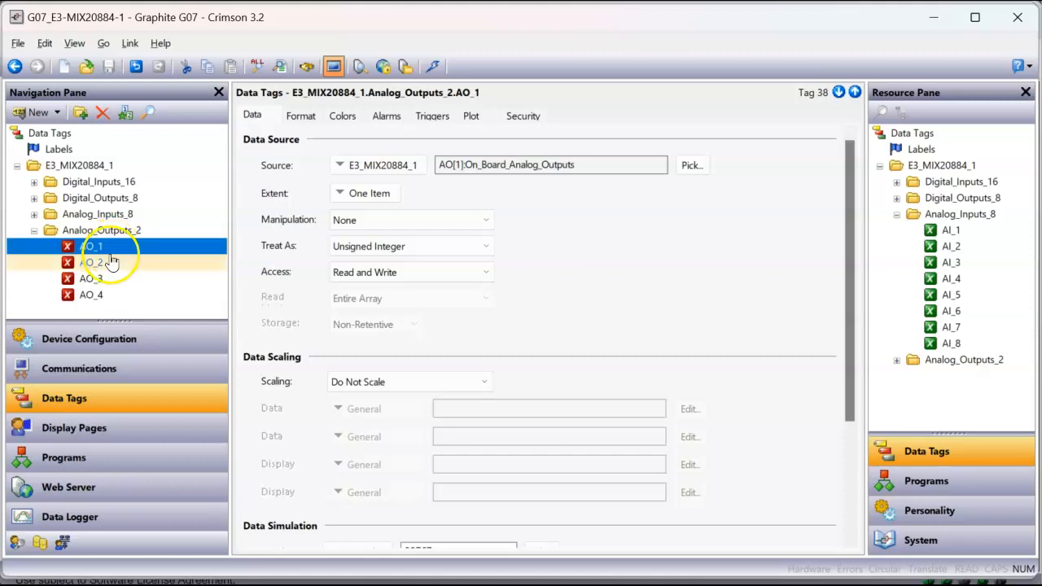
{"action": "left_click", "coordinate": [104, 266]}
{"action": "left_click", "coordinate": [100, 279]}
{"action": "left_click", "coordinate": [104, 293]}
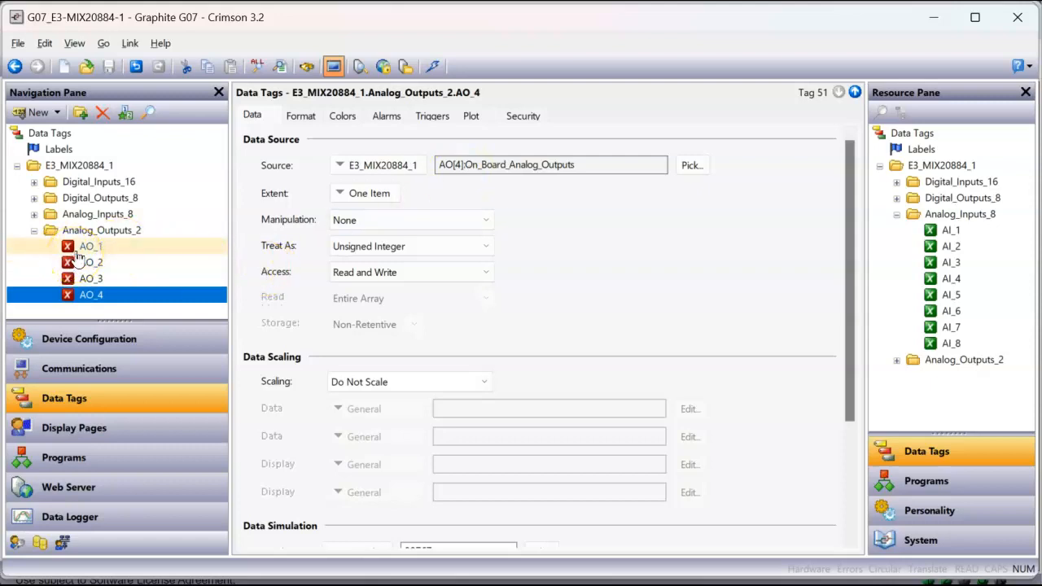
{"action": "left_click", "coordinate": [34, 230]}
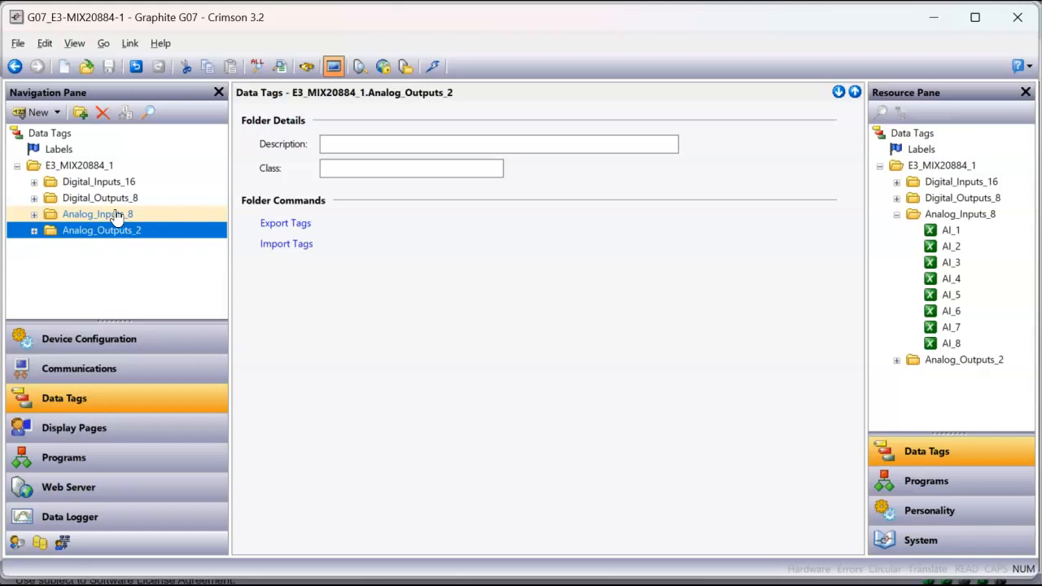
Step: View the RawFace, WiredFace, Terminal_Labels and E3_IO display pages
{"action": "left_click", "coordinate": [110, 427]}
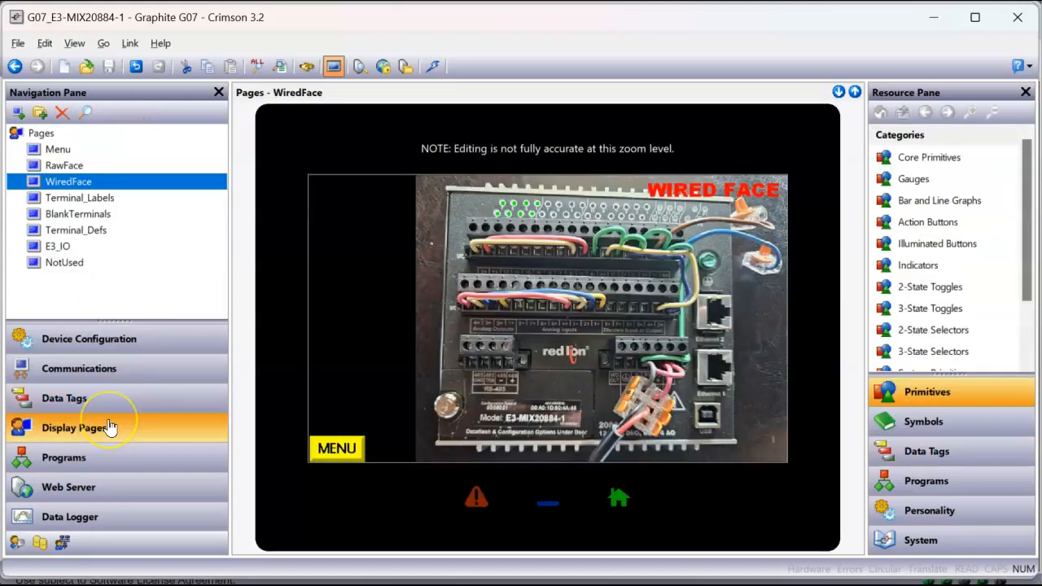
{"action": "left_click", "coordinate": [63, 165]}
{"action": "left_click", "coordinate": [66, 182]}
{"action": "left_click", "coordinate": [77, 197]}
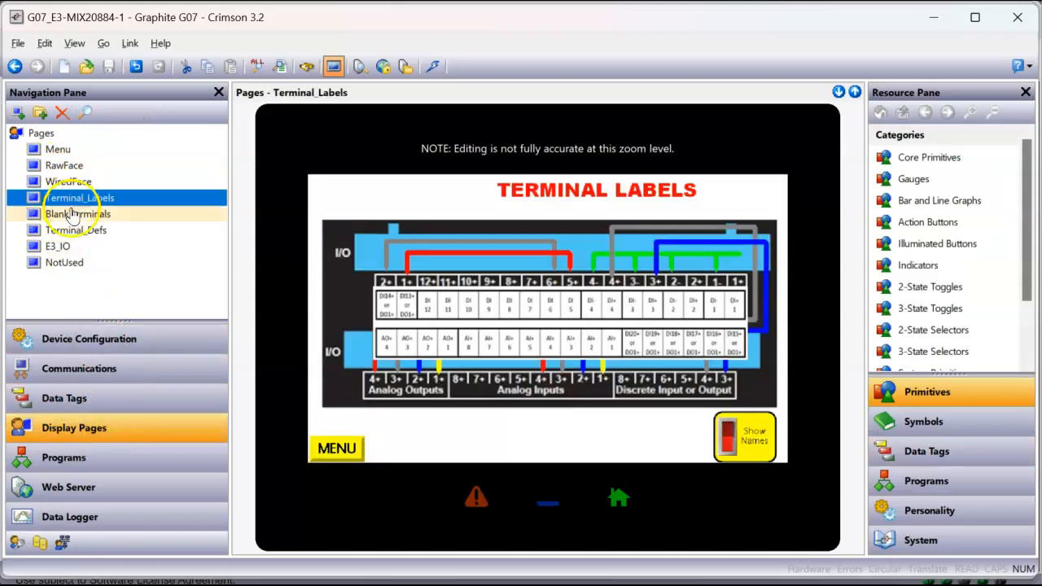
{"action": "left_click", "coordinate": [65, 246]}
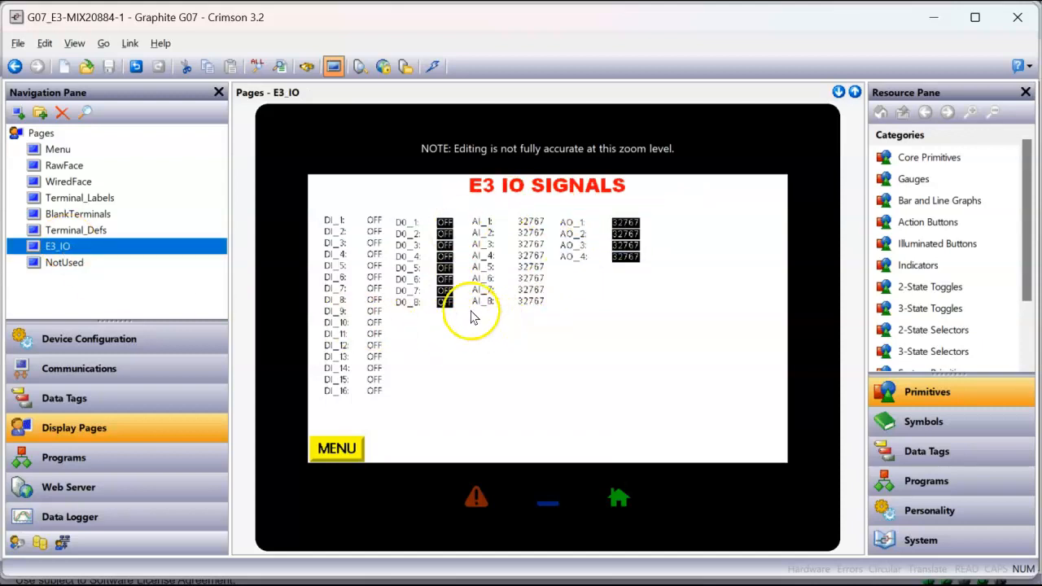
Step: Map the emulator's Ethernet Port 1 to the TP-LINK Gigabit Ethernet USB Adapter and accept the link options
{"action": "left_click", "coordinate": [335, 70]}
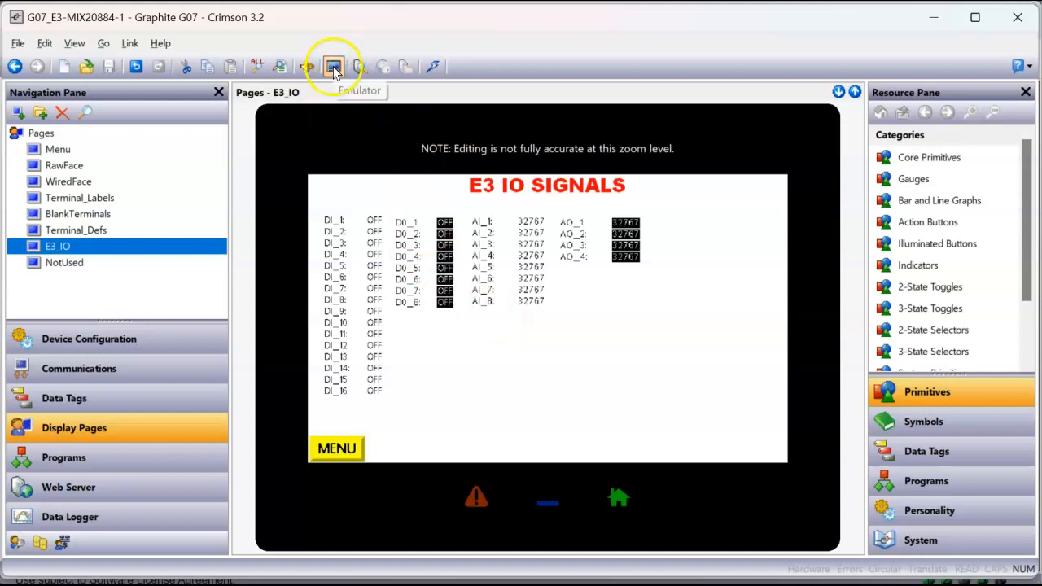
{"action": "left_click", "coordinate": [130, 46]}
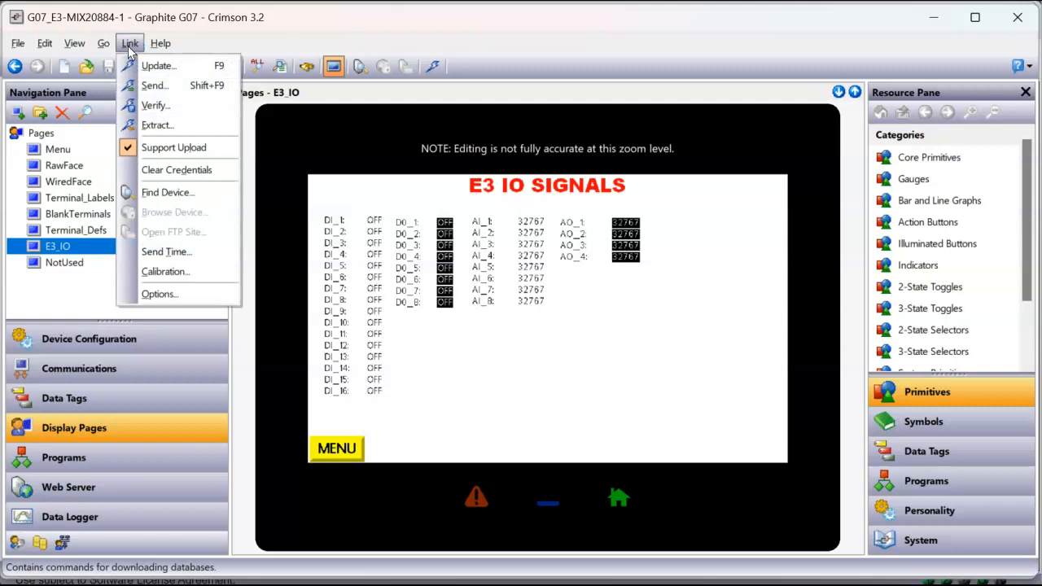
{"action": "left_click", "coordinate": [166, 302]}
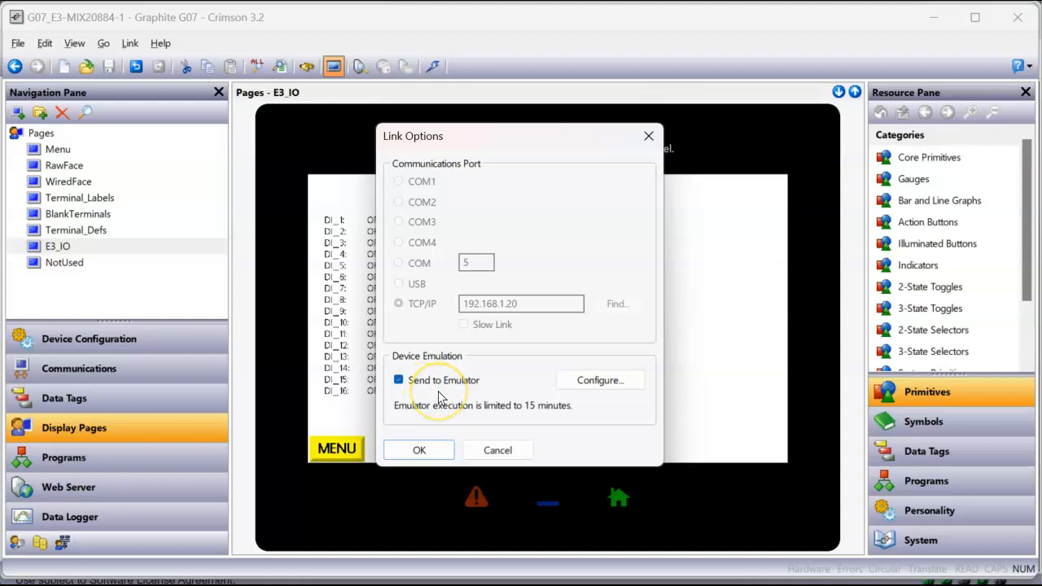
{"action": "left_click", "coordinate": [602, 380]}
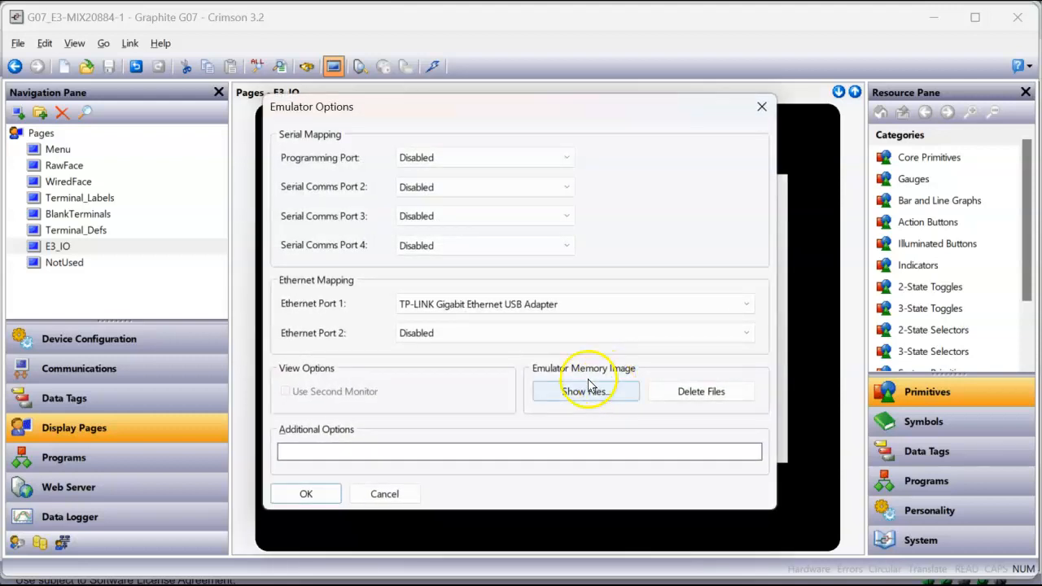
{"action": "left_click", "coordinate": [506, 306]}
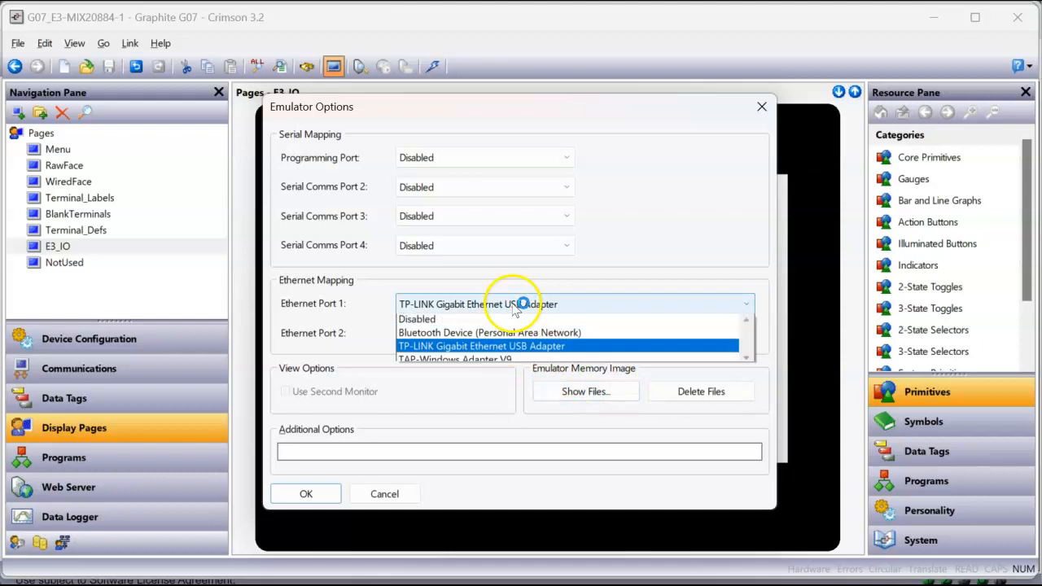
{"action": "left_click", "coordinate": [513, 348]}
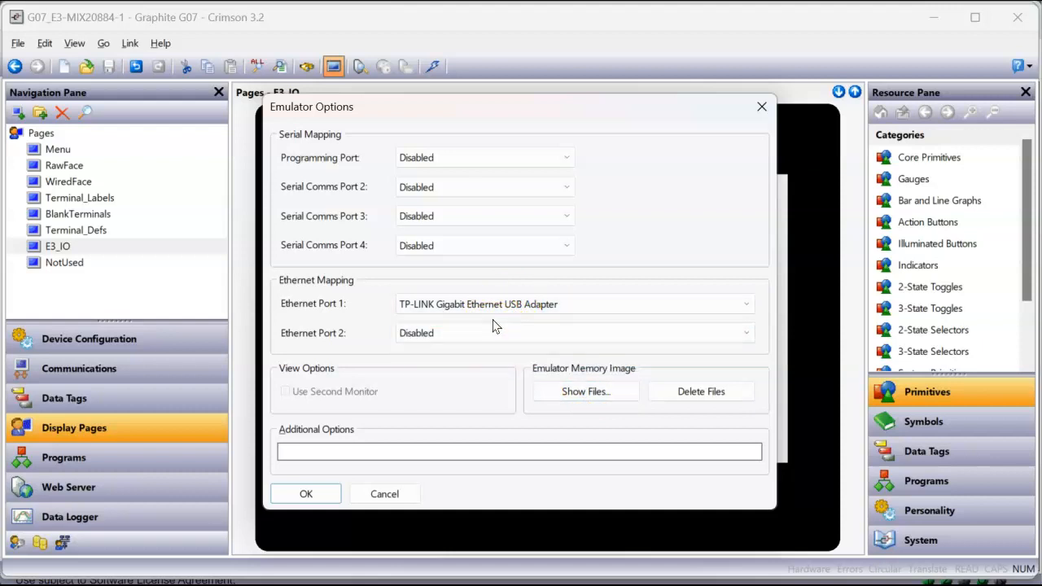
{"action": "left_click", "coordinate": [308, 493]}
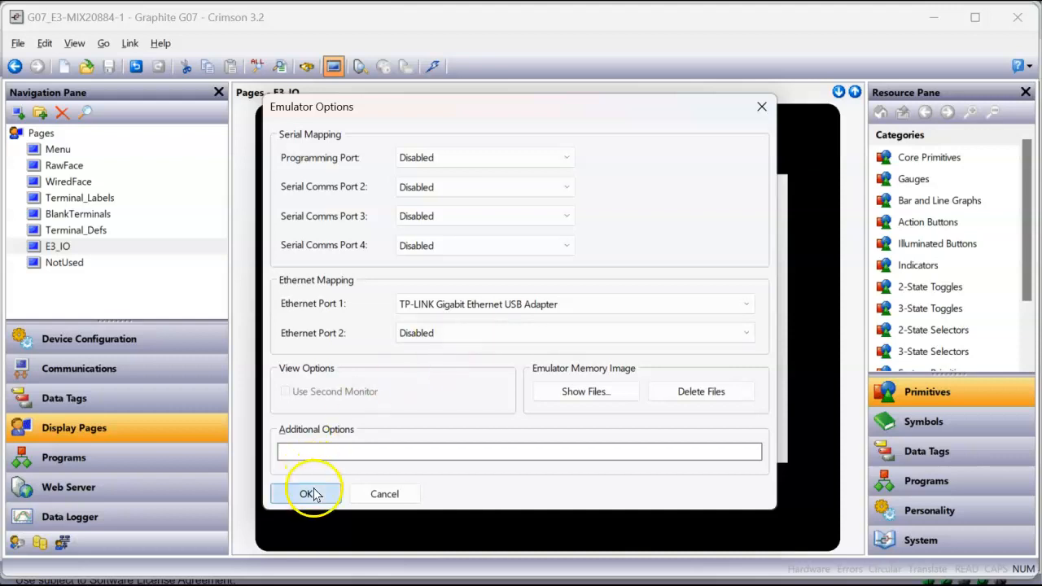
{"action": "left_click", "coordinate": [421, 450]}
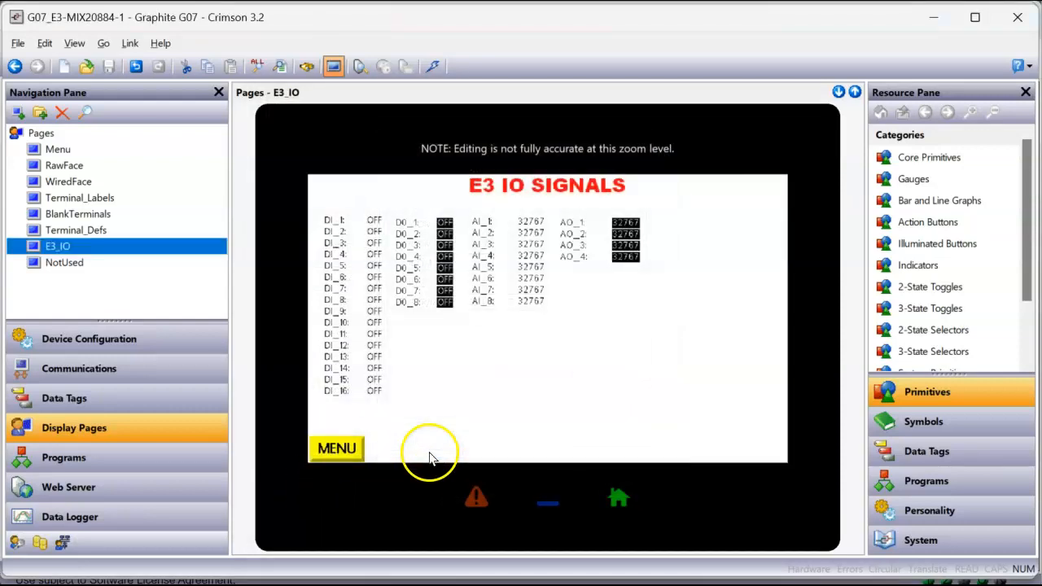
Step: Send the database to the emulator, view its Raw Face page and open the E3 IO page
{"action": "left_click", "coordinate": [444, 67]}
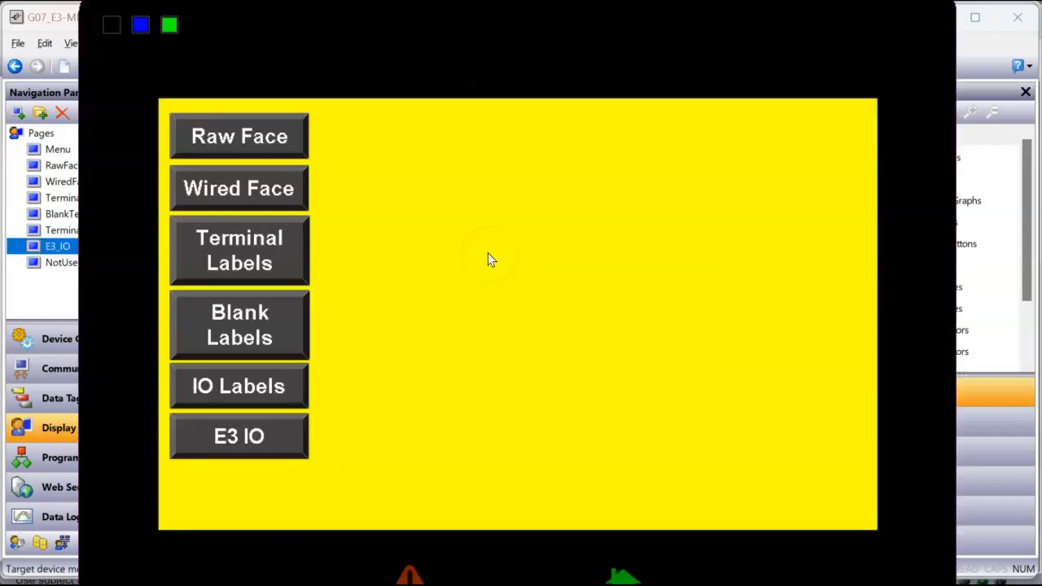
{"action": "left_click", "coordinate": [260, 131]}
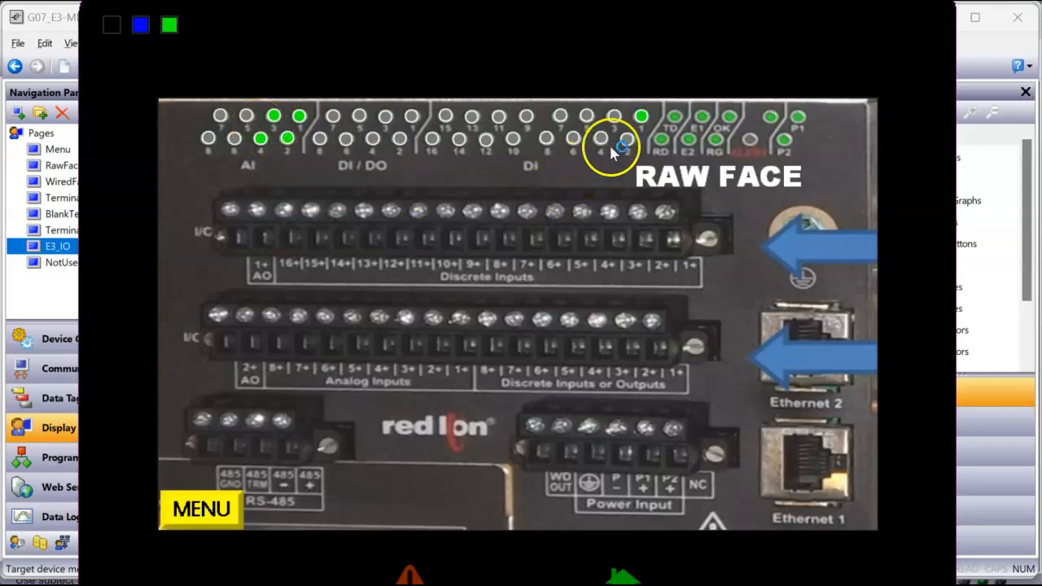
{"action": "left_click", "coordinate": [195, 513]}
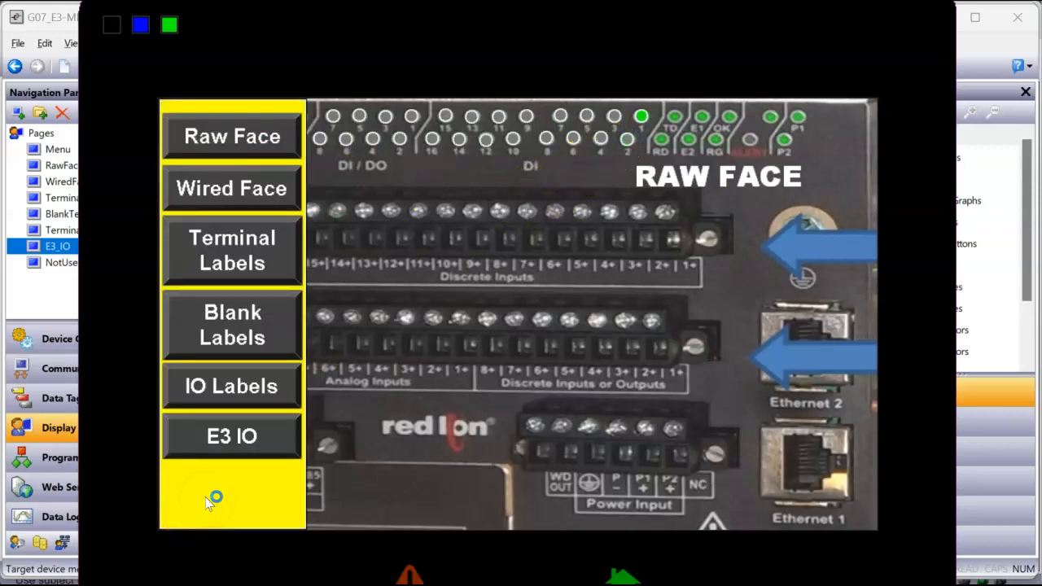
{"action": "left_click", "coordinate": [258, 438]}
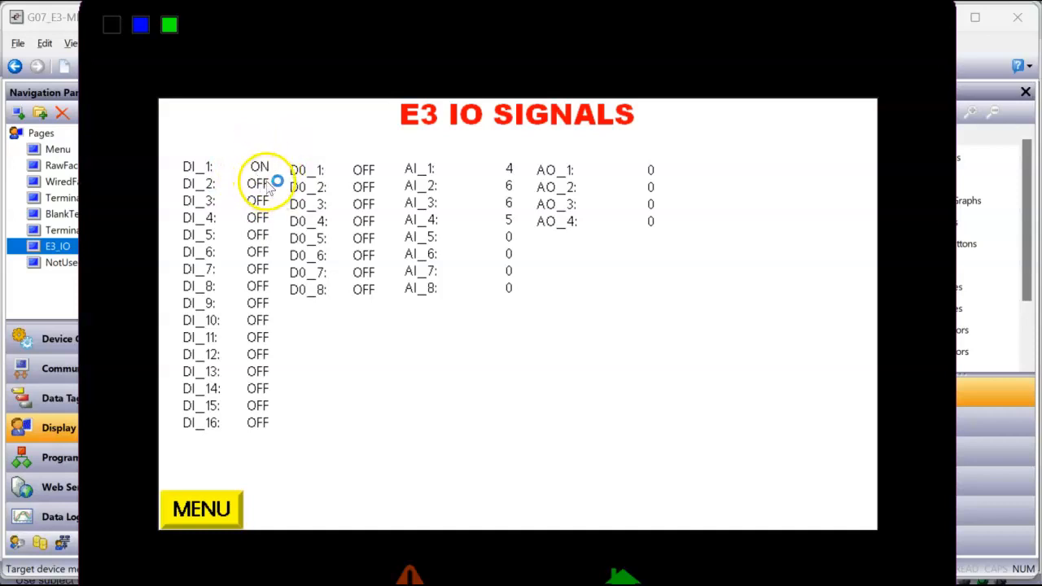
Step: Switch digital output D0_1 to ON on the emulator's E3 IO page
{"action": "left_click", "coordinate": [363, 171]}
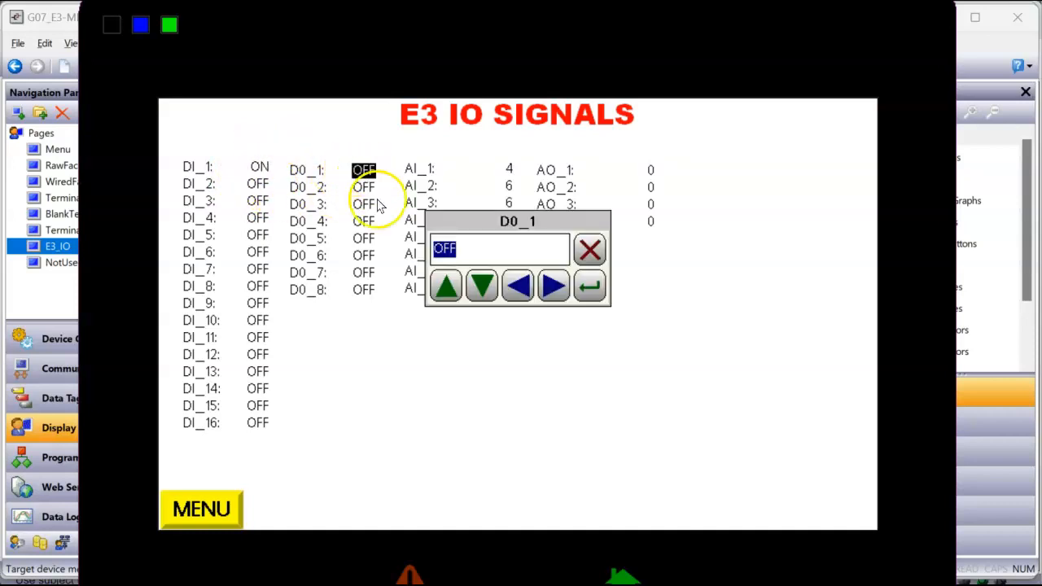
{"action": "left_click", "coordinate": [446, 285]}
{"action": "left_click", "coordinate": [591, 286]}
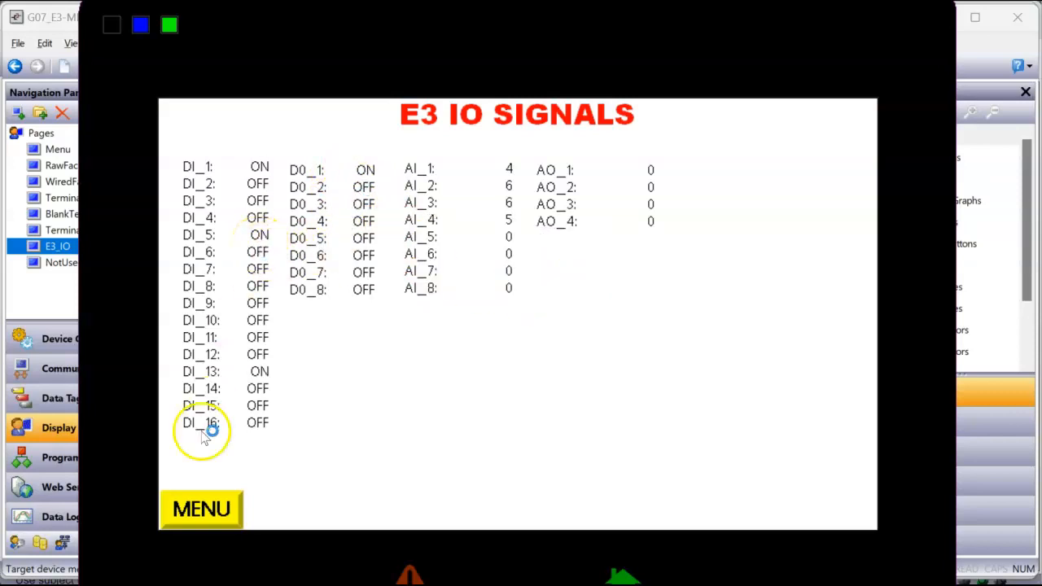
Step: Check the indicator lights on the Wired Face page and return to the E3 IO page
{"action": "left_click", "coordinate": [203, 507]}
{"action": "left_click", "coordinate": [249, 183]}
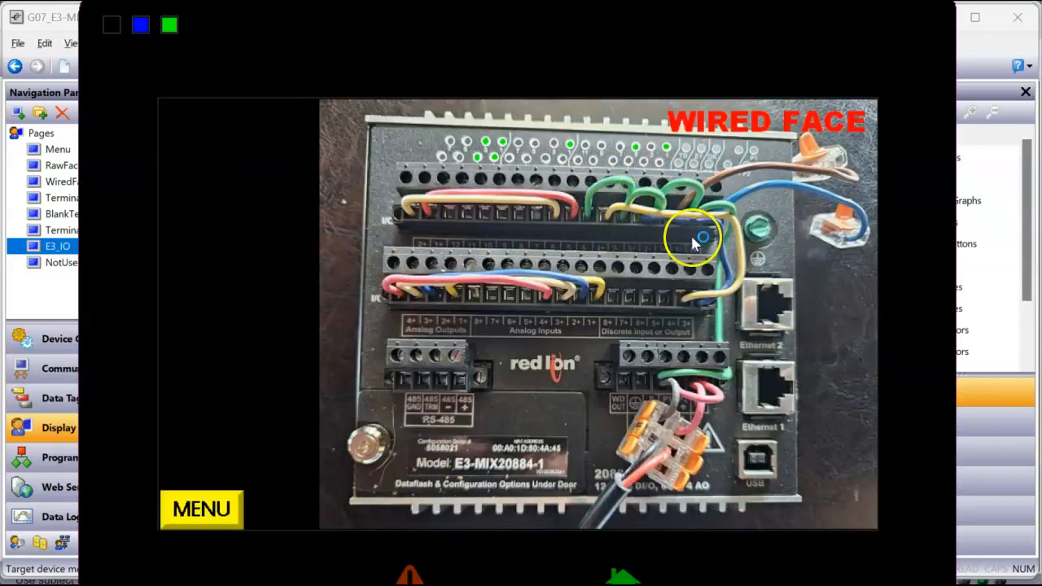
{"action": "left_click", "coordinate": [205, 507]}
{"action": "left_click", "coordinate": [226, 432]}
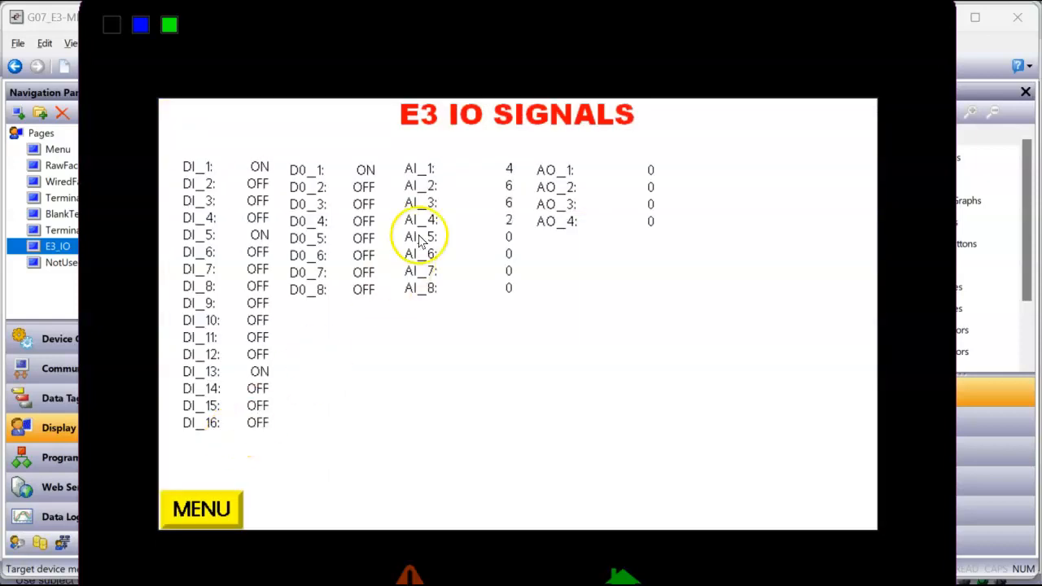
Step: Switch digital output D0_2 to ON on the E3 IO page
{"action": "left_click", "coordinate": [363, 186]}
{"action": "left_click", "coordinate": [444, 286]}
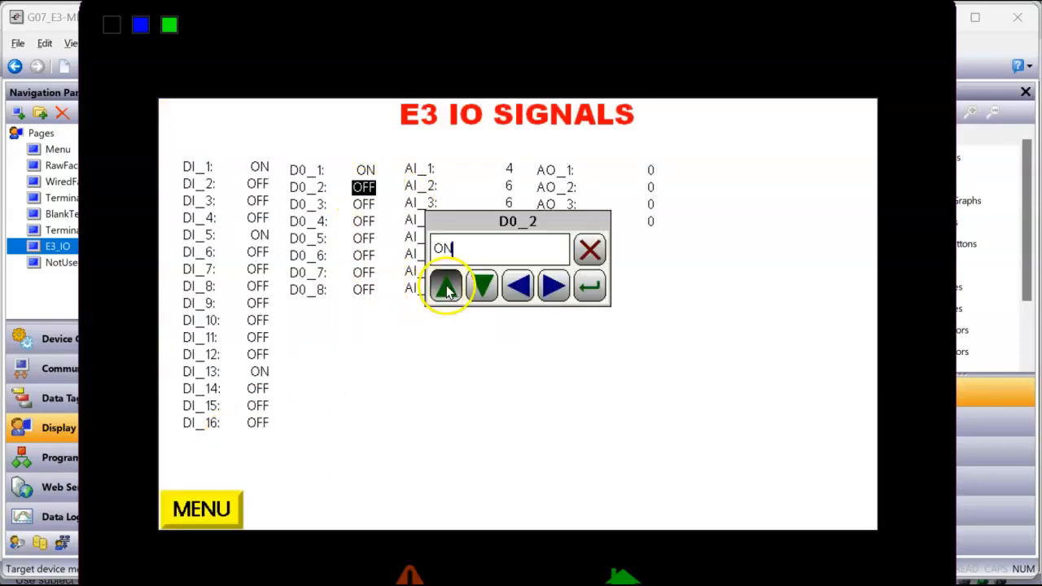
{"action": "left_click", "coordinate": [588, 289]}
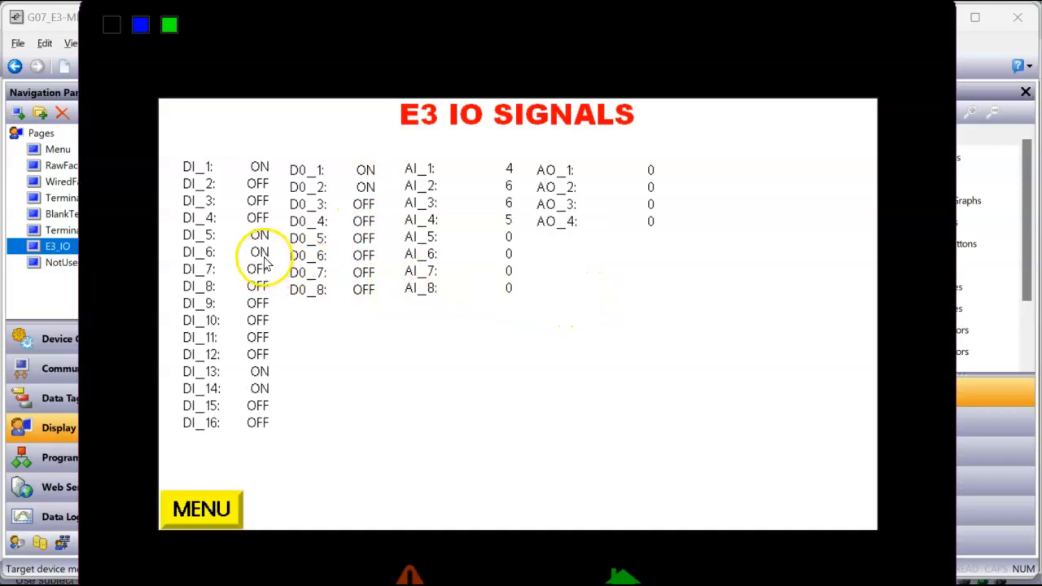
Step: Switch digital output D0_3 to ON, check the matching digital inputs, and switch it back to OFF
{"action": "left_click", "coordinate": [363, 204]}
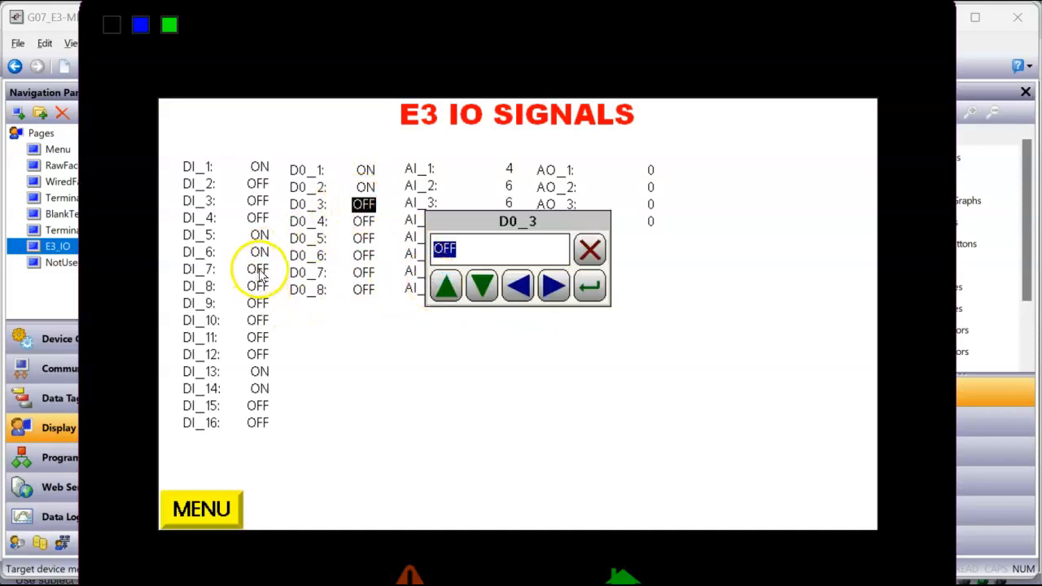
{"action": "left_click", "coordinate": [444, 285]}
{"action": "left_click", "coordinate": [587, 288]}
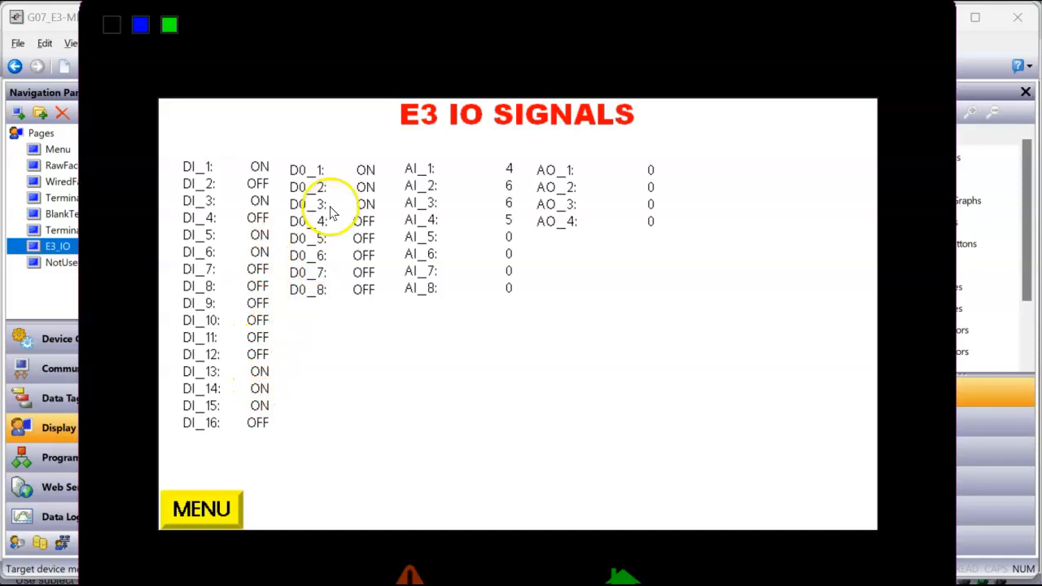
{"action": "left_click", "coordinate": [366, 205]}
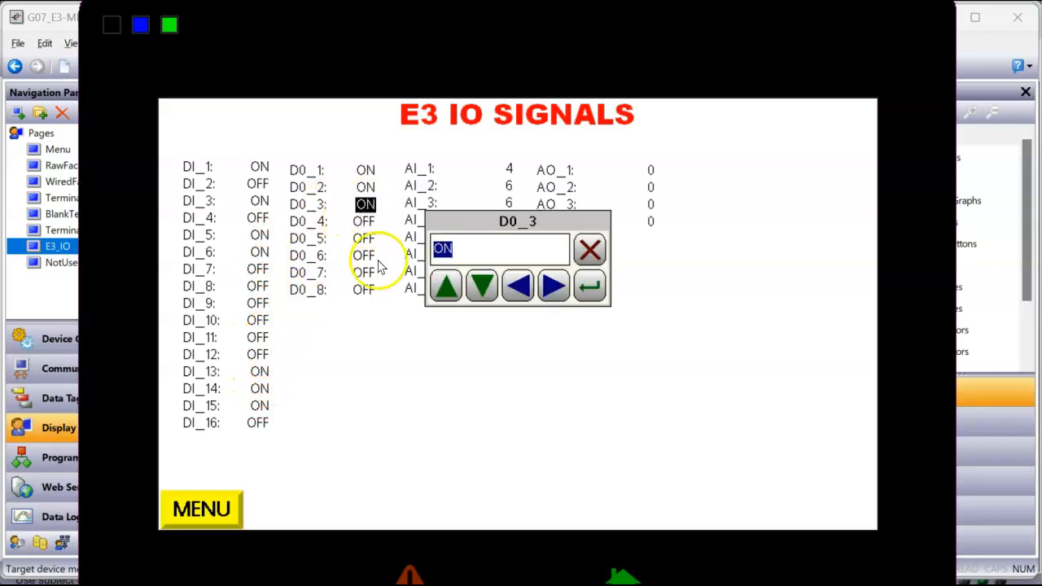
{"action": "left_click", "coordinate": [473, 298]}
{"action": "left_click", "coordinate": [599, 287]}
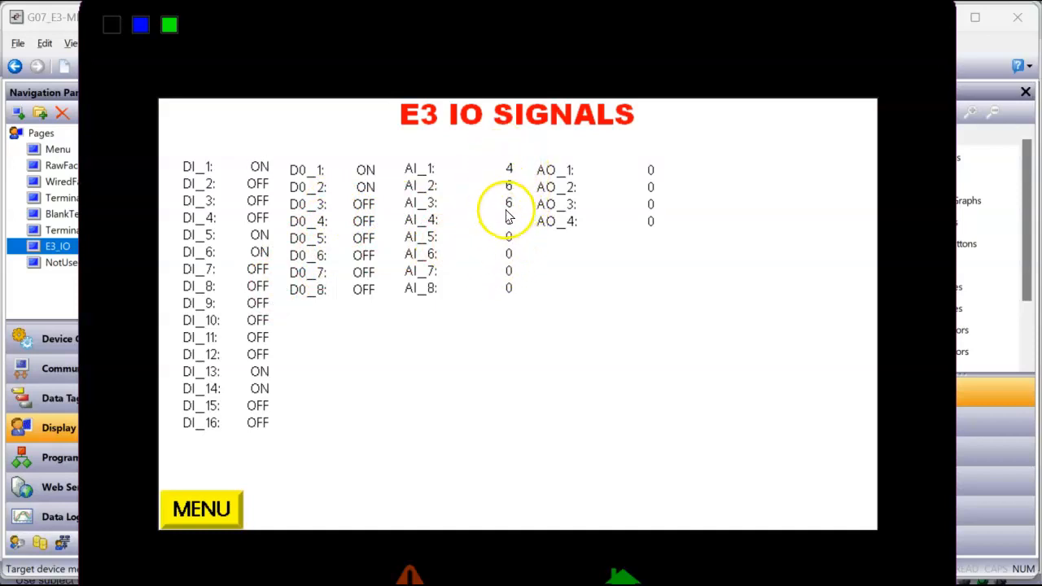
Step: Check the indicator lights on the Raw Face and Wired Face pages and return to the E3 IO page
{"action": "left_click", "coordinate": [207, 508]}
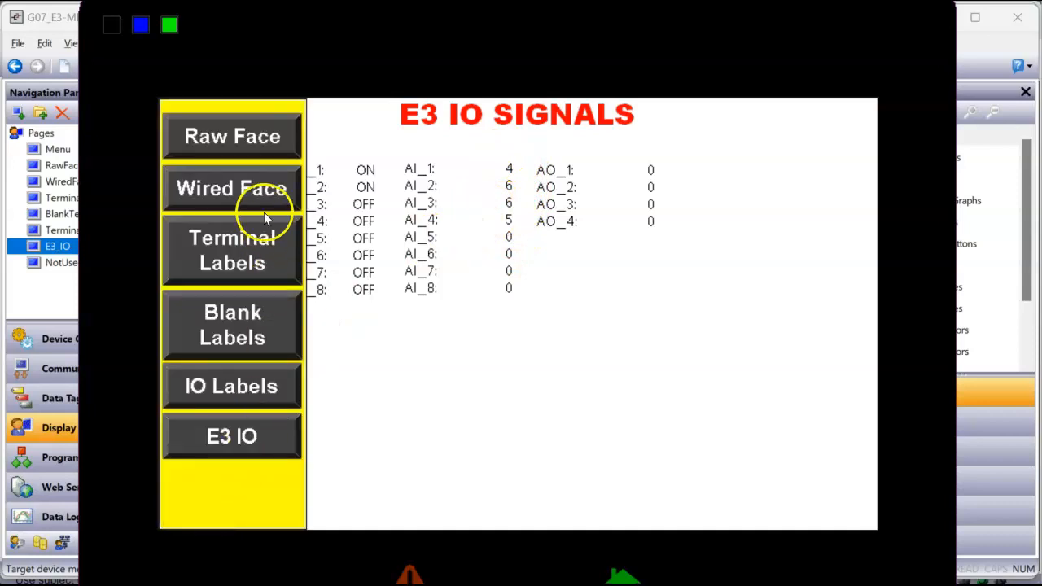
{"action": "left_click", "coordinate": [236, 139]}
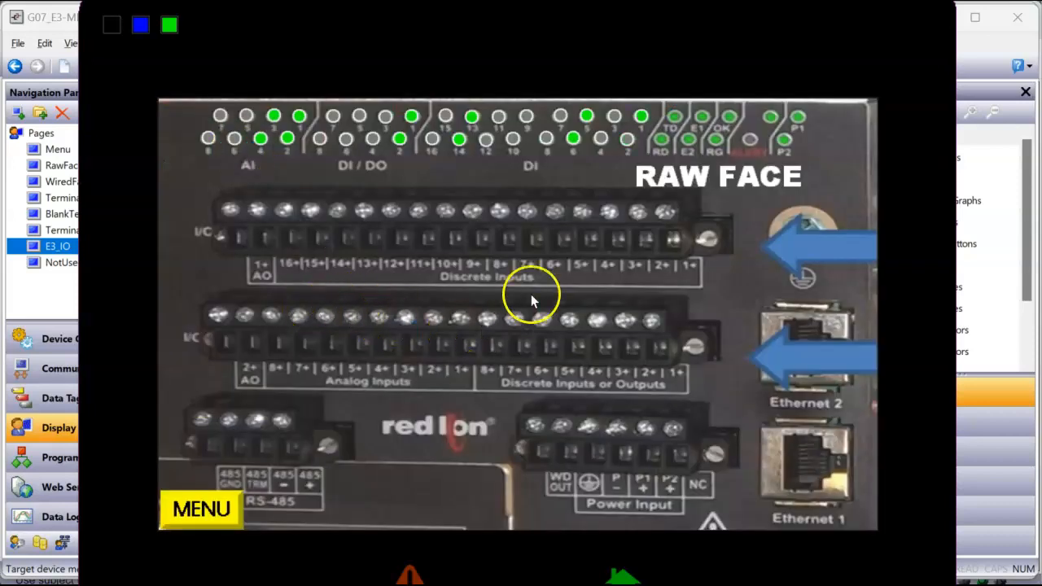
{"action": "left_click", "coordinate": [230, 503]}
{"action": "left_click", "coordinate": [273, 207]}
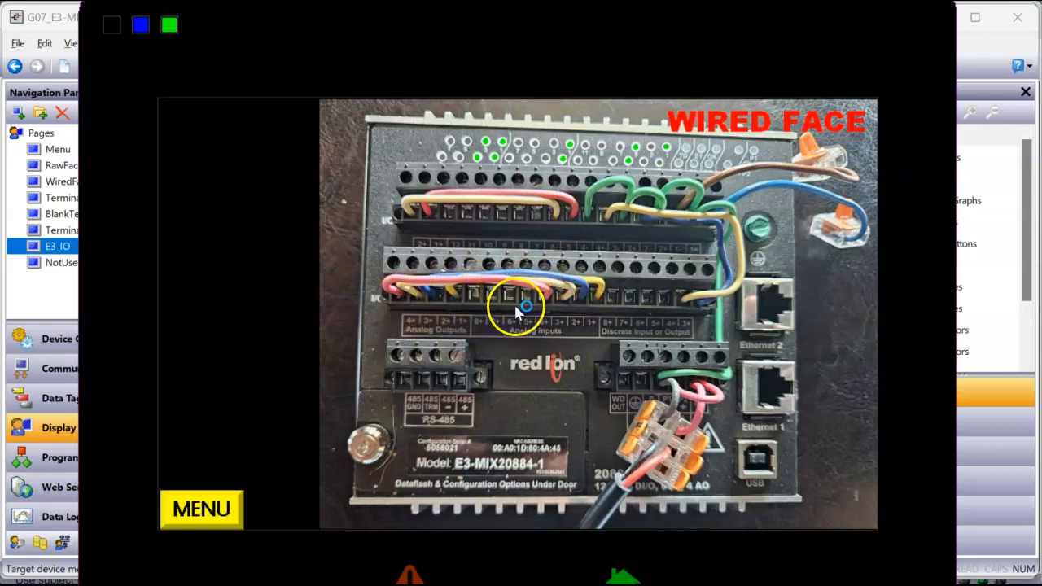
{"action": "left_click", "coordinate": [199, 503]}
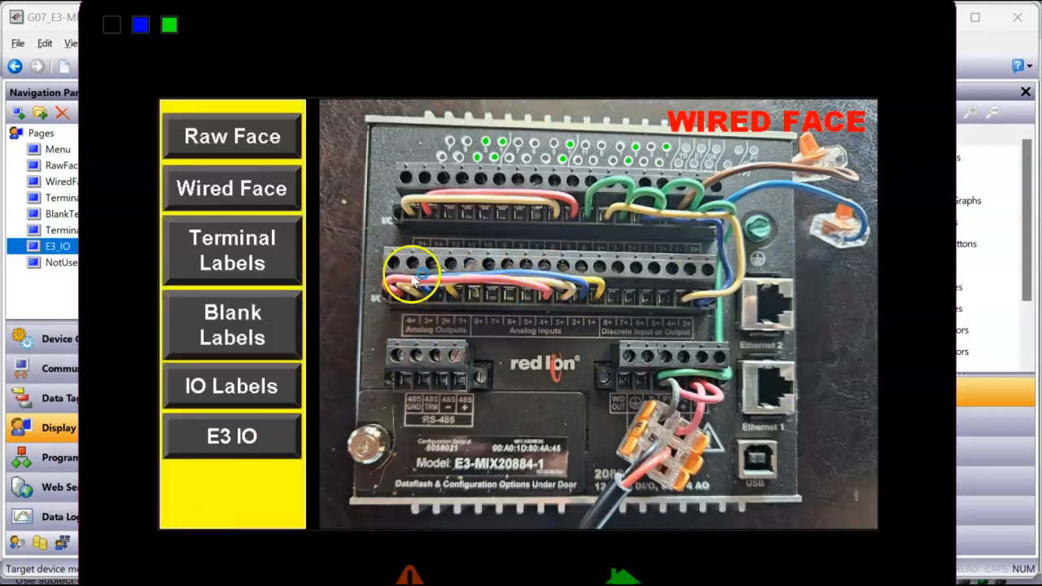
{"action": "left_click", "coordinate": [243, 437]}
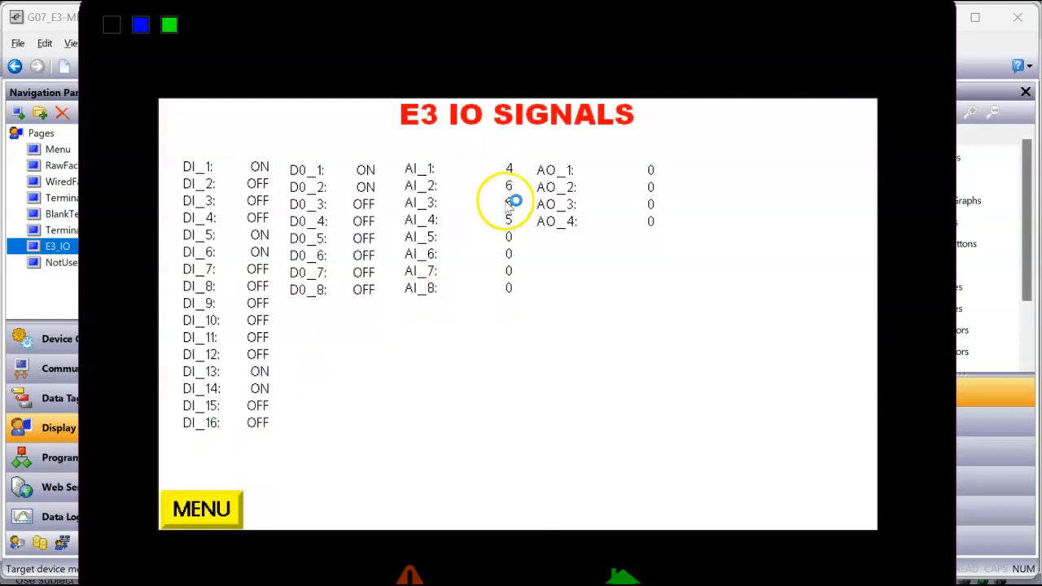
Step: Check the analog input indicators on the Raw Face page and reopen the E3 IO page
{"action": "left_click", "coordinate": [203, 506]}
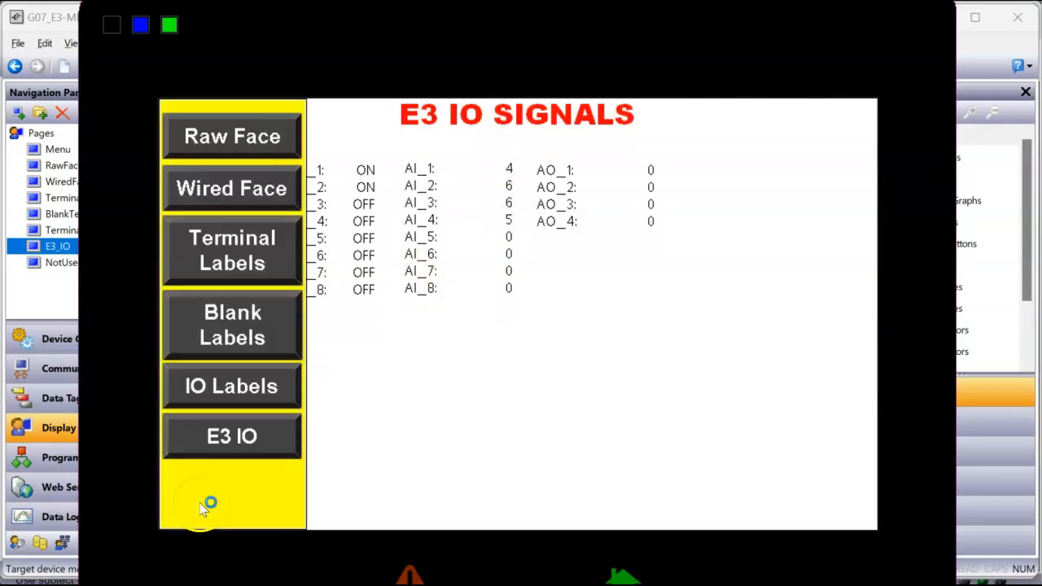
{"action": "left_click", "coordinate": [259, 136]}
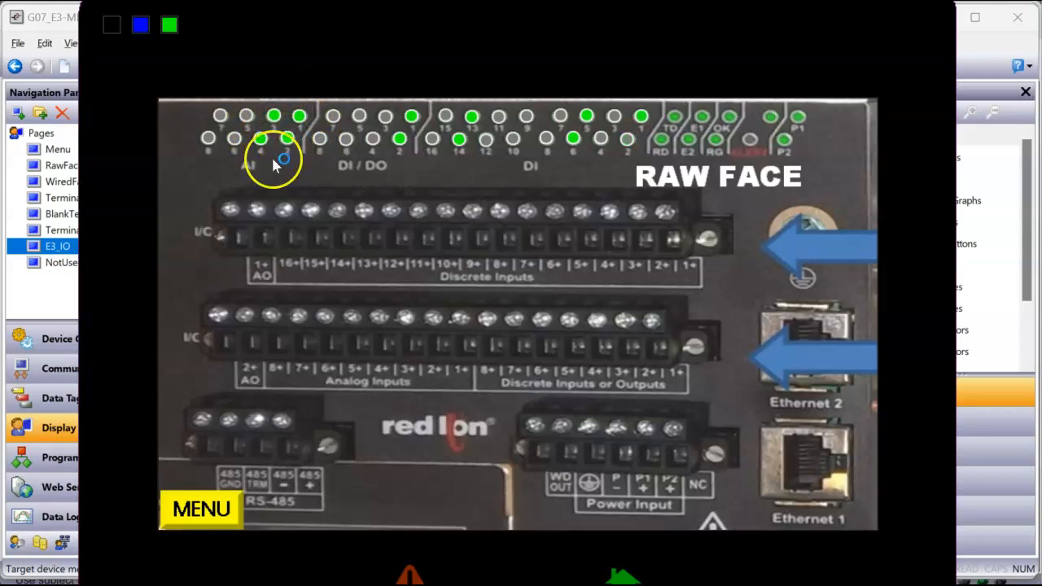
{"action": "left_click", "coordinate": [196, 514]}
{"action": "left_click", "coordinate": [235, 438]}
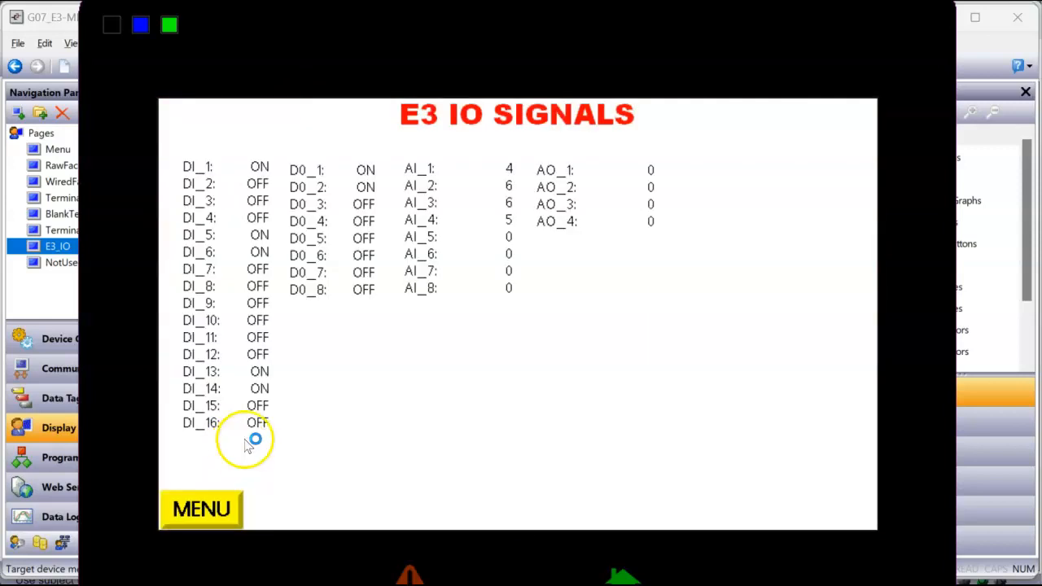
Step: Enter 16 as the value for analog output AO_1 on the E3 IO page
{"action": "left_click", "coordinate": [651, 170]}
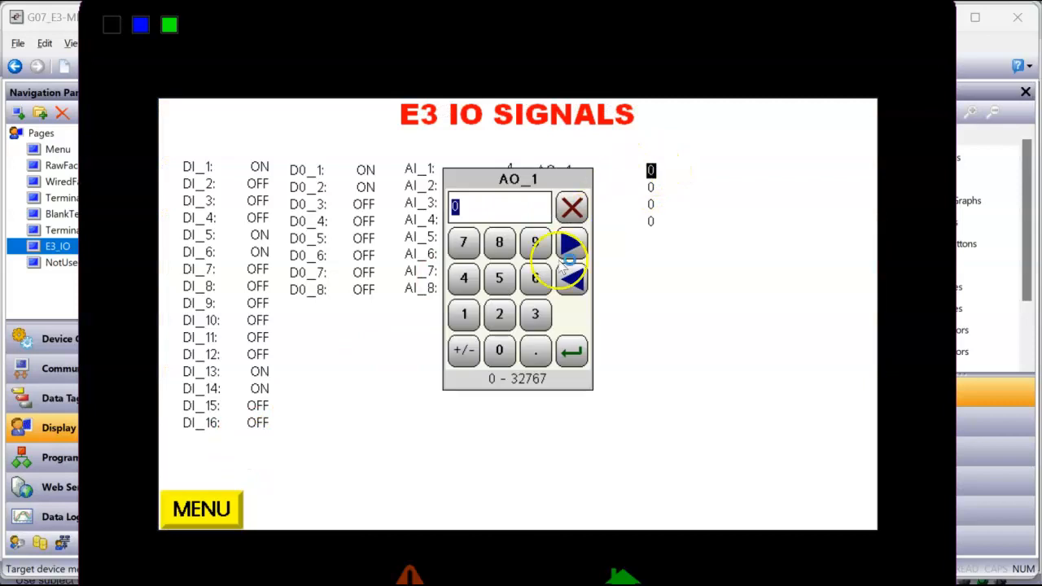
{"action": "left_click", "coordinate": [464, 314]}
{"action": "left_click", "coordinate": [534, 277]}
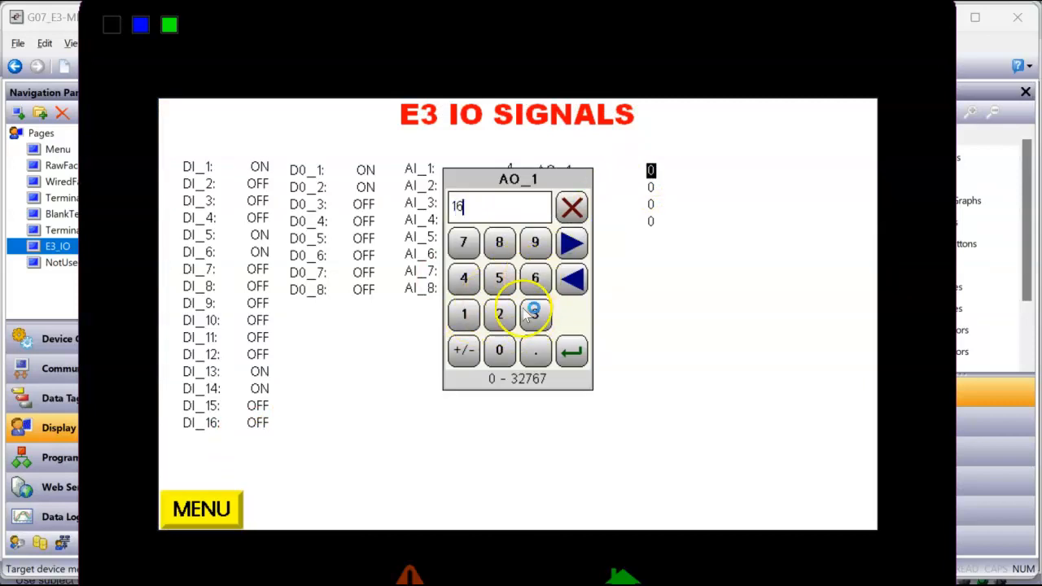
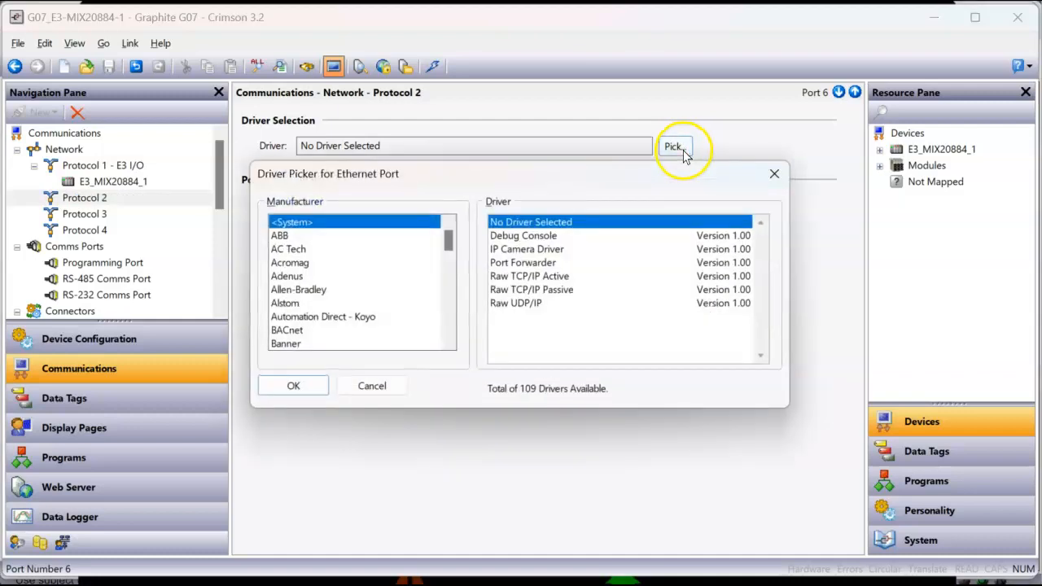
Step: Assign the Modbus TCP/IP Master driver to network Protocol 2
{"action": "scroll", "coordinate": [453, 329], "scroll_direction": "down", "scroll_amount": 3}
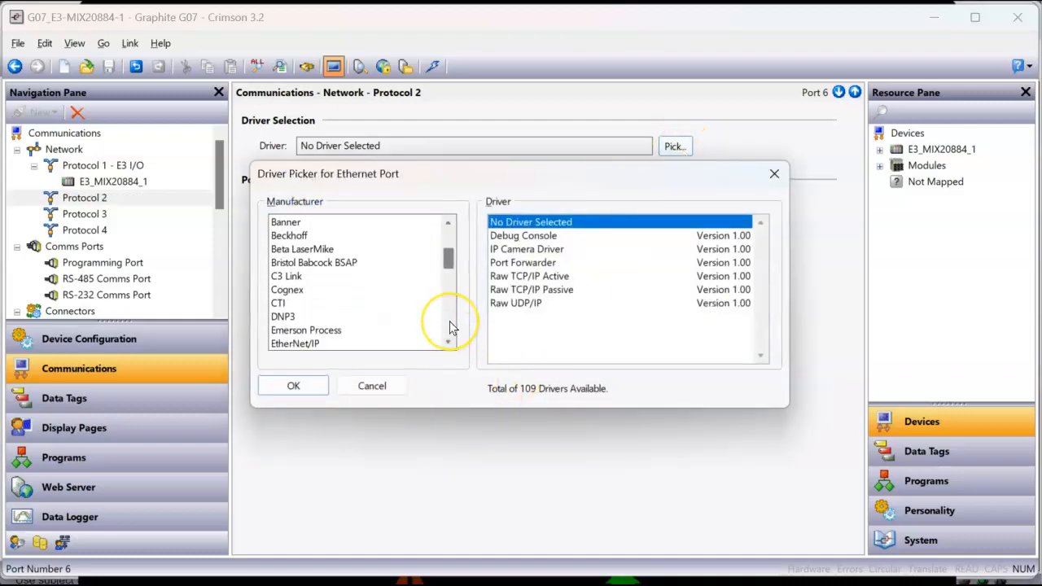
{"action": "scroll", "coordinate": [454, 328], "scroll_direction": "down", "scroll_amount": 3}
{"action": "scroll", "coordinate": [453, 329], "scroll_direction": "down", "scroll_amount": 3}
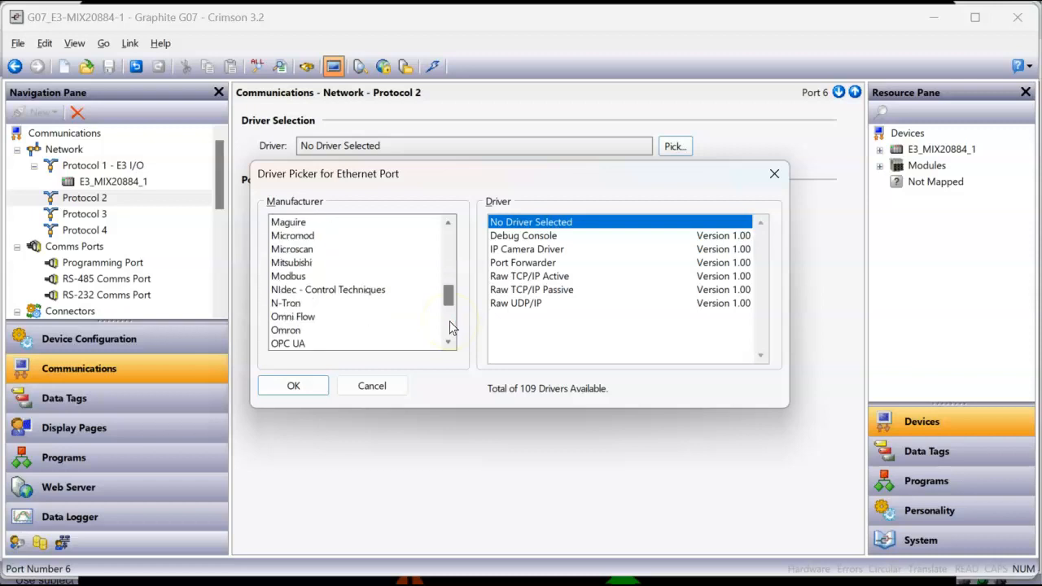
{"action": "left_click", "coordinate": [286, 277]}
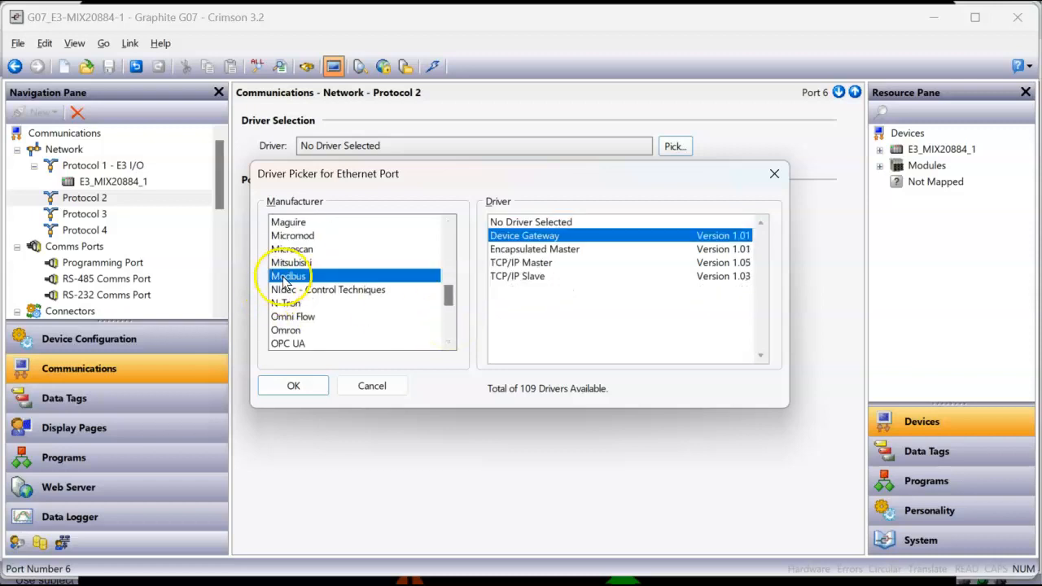
{"action": "left_click", "coordinate": [549, 265]}
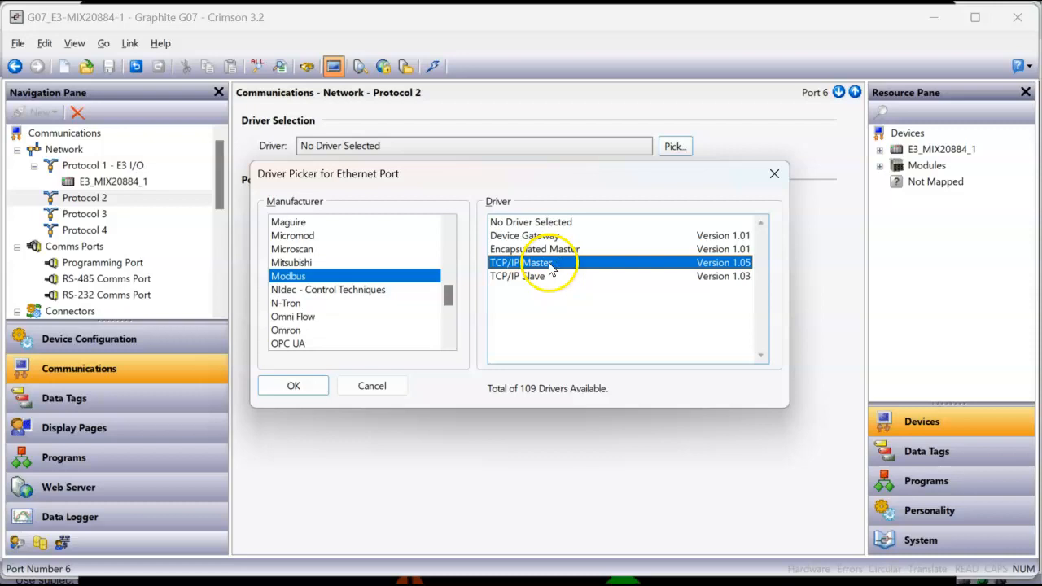
{"action": "left_click", "coordinate": [293, 385]}
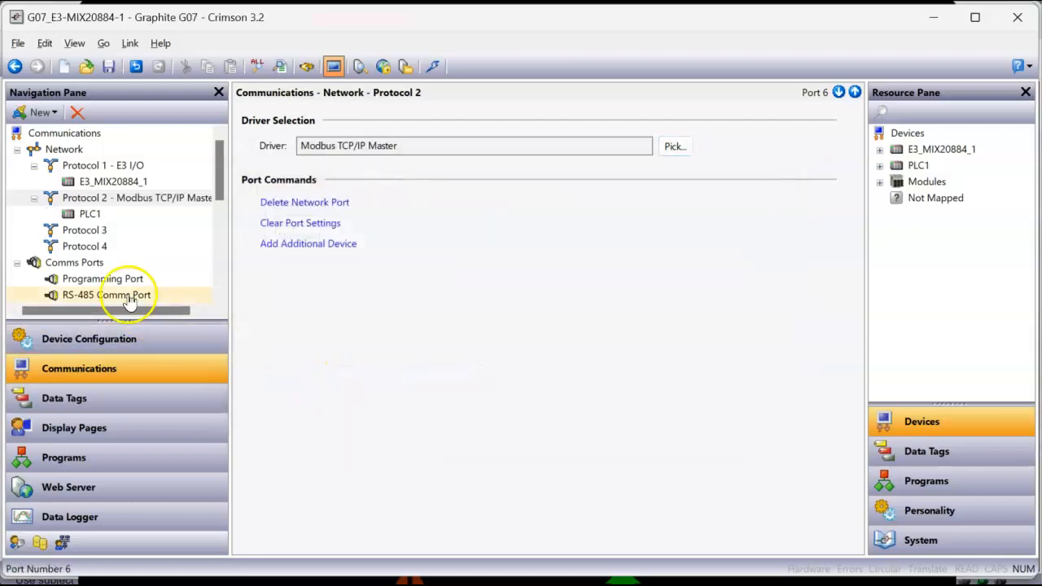
Step: Rename the PLC1 device under Protocol 2 as E3_Modbus_21
{"action": "left_click", "coordinate": [89, 214]}
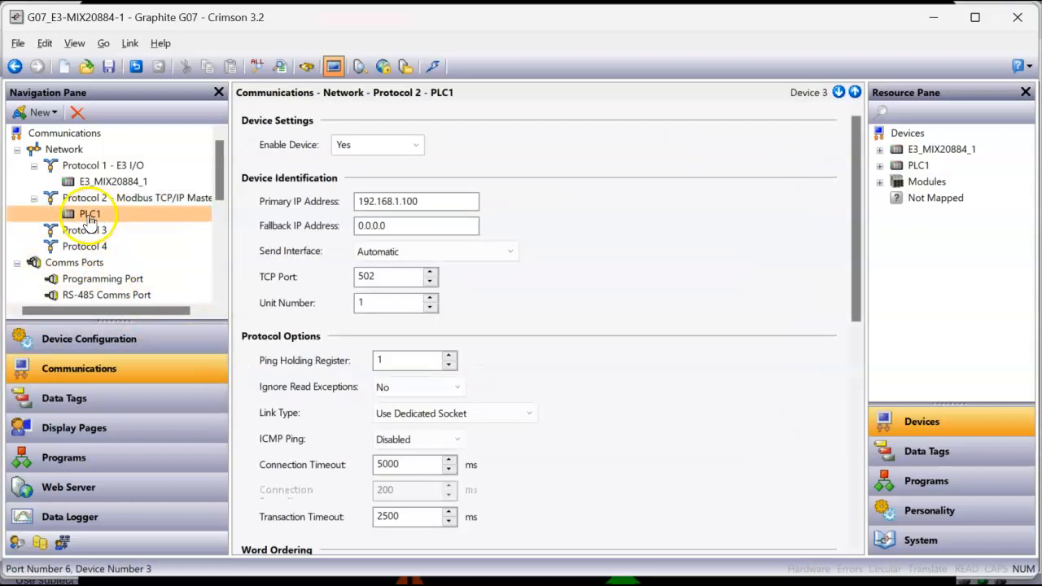
{"action": "left_click", "coordinate": [90, 216]}
{"action": "type", "text": "E3_Modbus_21"}
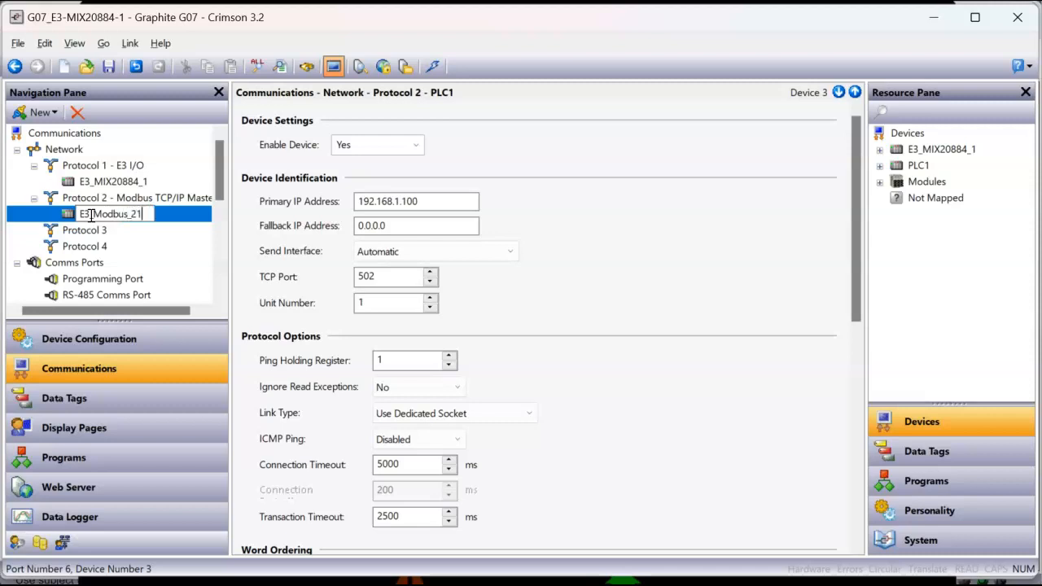
{"action": "key", "text": "Return"}
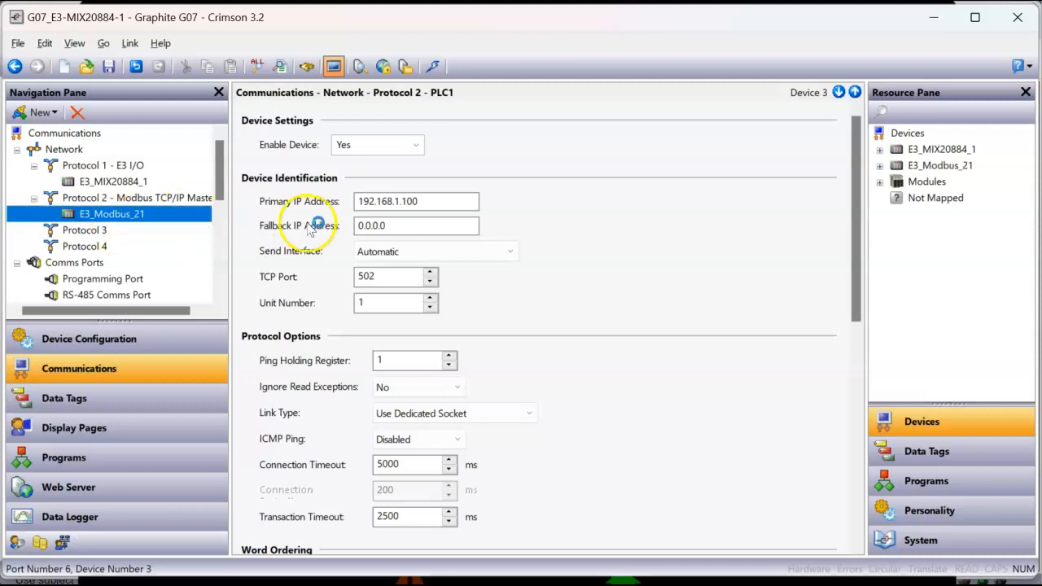
Step: Set the E3_Modbus_21 device's primary IP address to 192.168.1.21 and compare it with the E3_MIX20884_1 device's address
{"action": "left_click", "coordinate": [448, 201]}
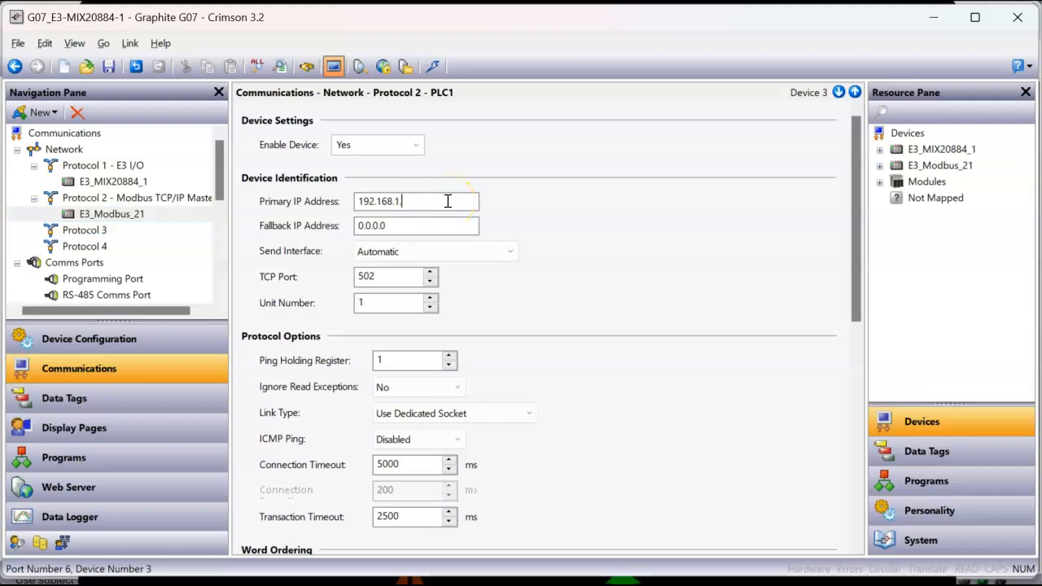
{"action": "double_click", "coordinate": [456, 201]}
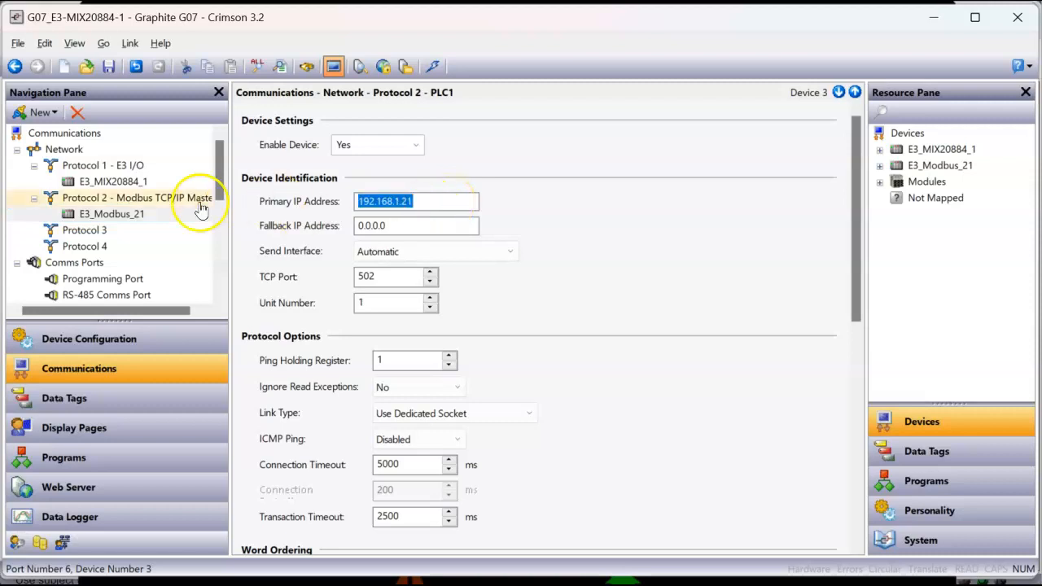
{"action": "left_click", "coordinate": [114, 184]}
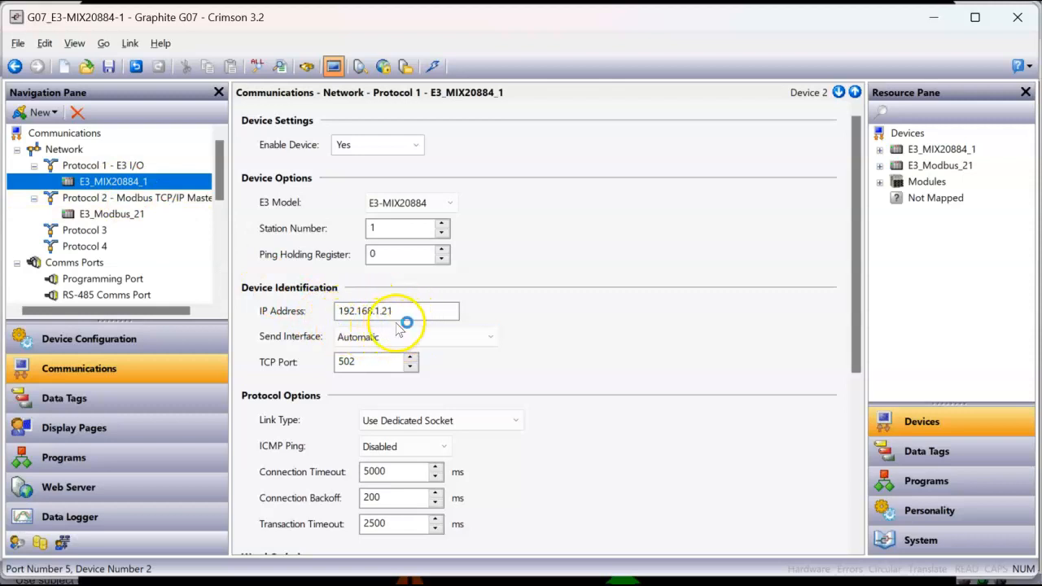
{"action": "left_click", "coordinate": [136, 213]}
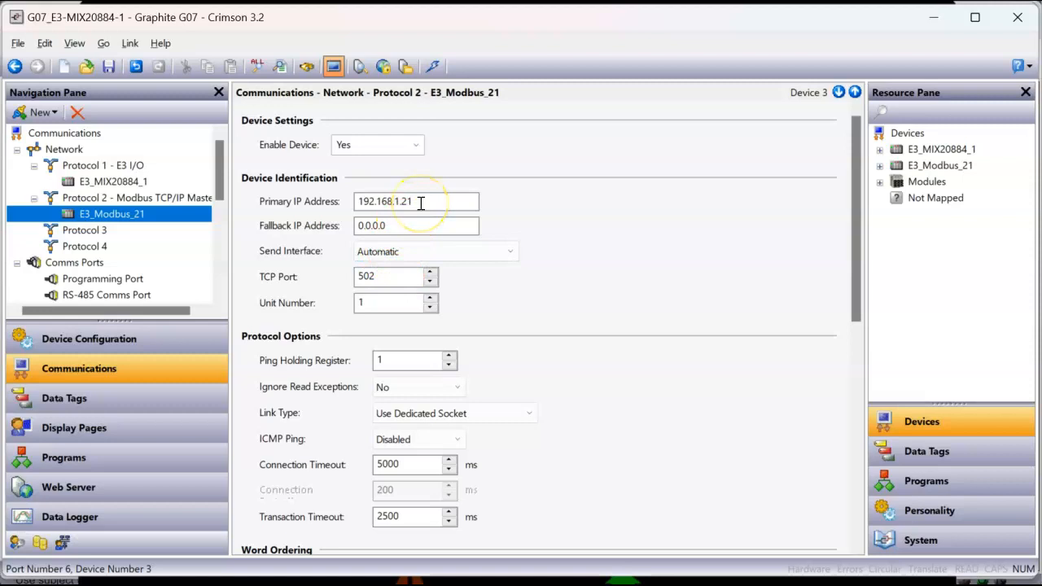
Step: Create a top-level data tag folder named E3_Modbus_21
{"action": "left_click", "coordinate": [139, 402]}
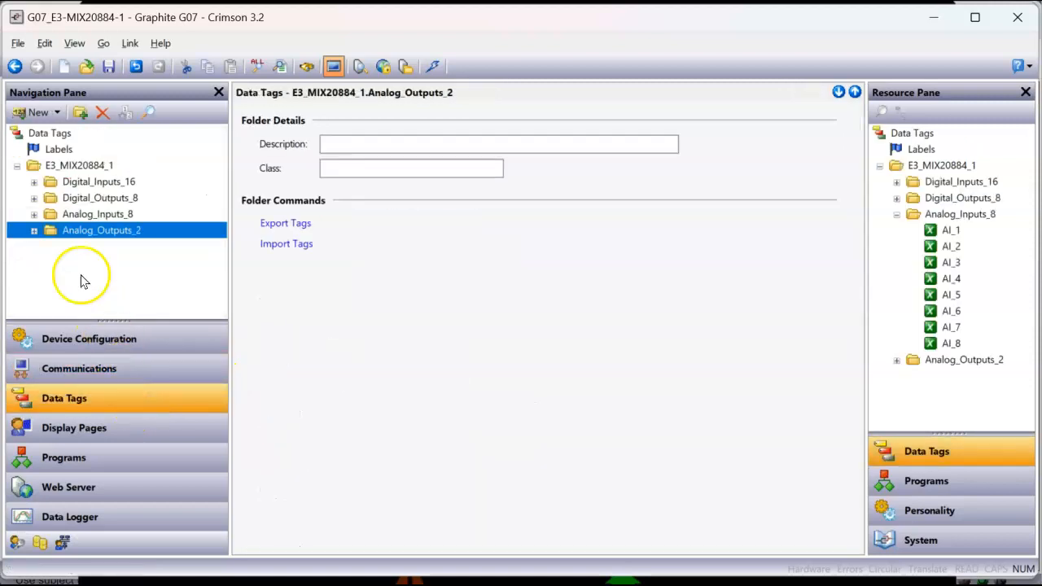
{"action": "left_click", "coordinate": [16, 165]}
{"action": "left_click", "coordinate": [41, 133]}
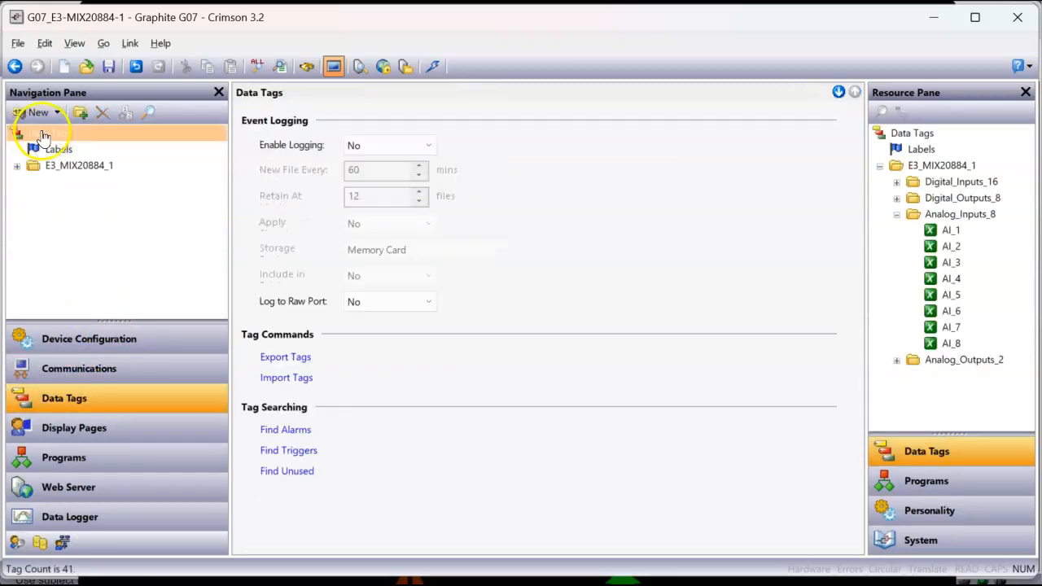
{"action": "left_click", "coordinate": [80, 112]}
{"action": "left_click", "coordinate": [61, 183]}
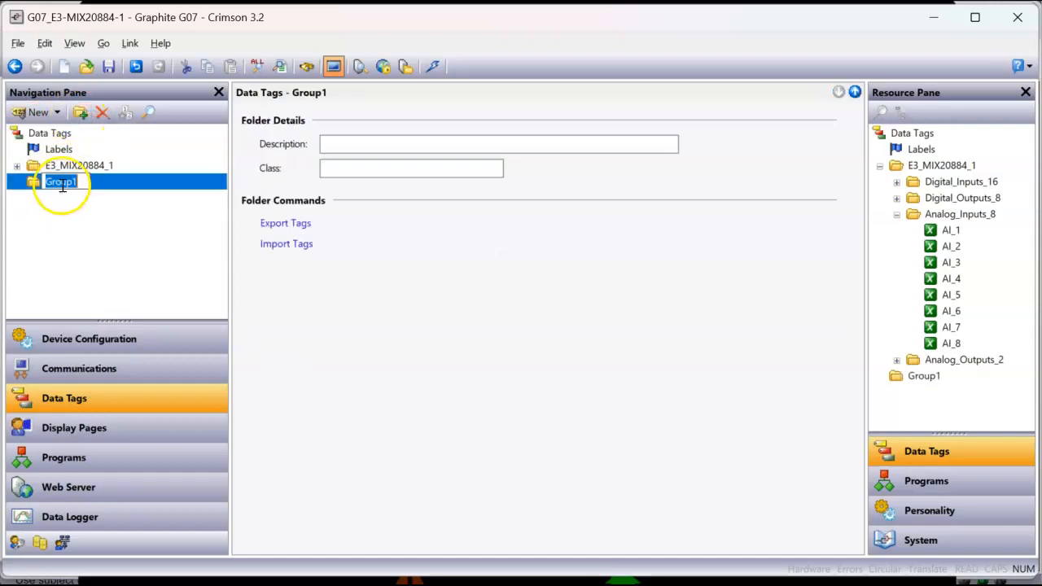
{"action": "type", "text": "E3_Modbus_2"}
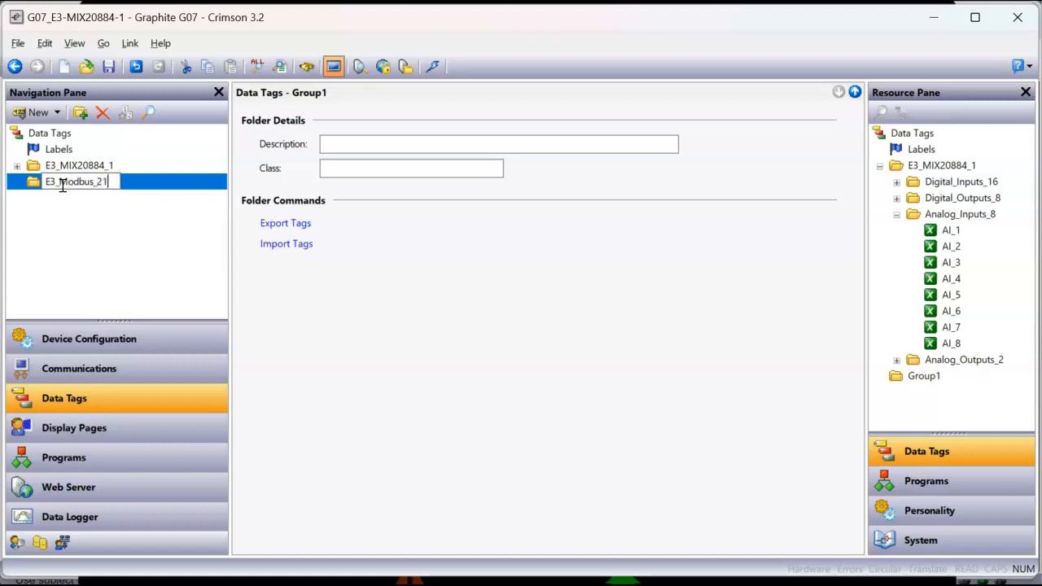
{"action": "key", "text": "Return"}
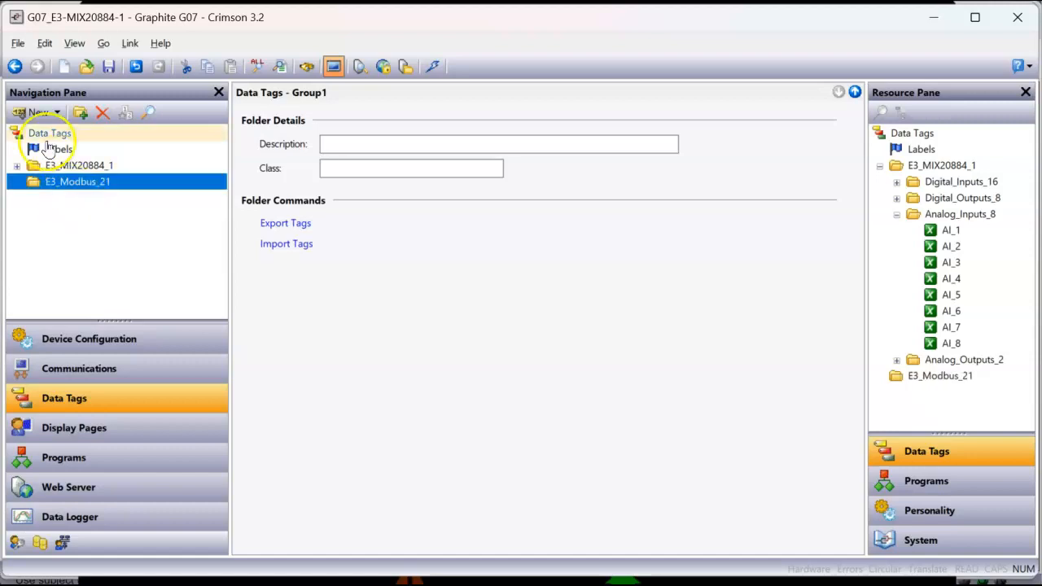
Step: Add a subfolder named Digital_Inputs inside the E3_Modbus_21 tag folder
{"action": "left_click", "coordinate": [80, 112]}
{"action": "left_click", "coordinate": [78, 201]}
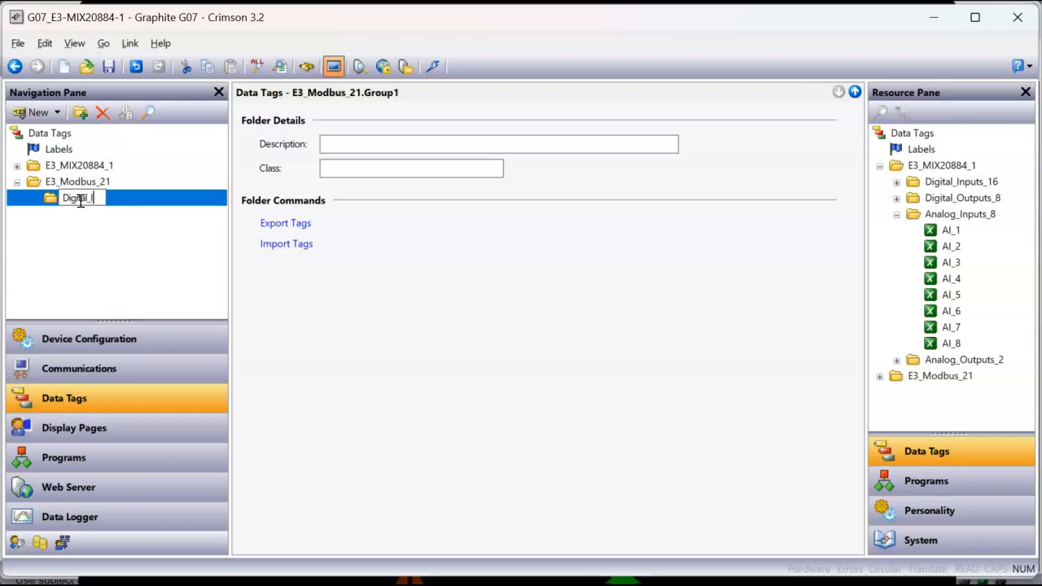
{"action": "type", "text": "Digital_Inputs"}
{"action": "key", "text": "Return"}
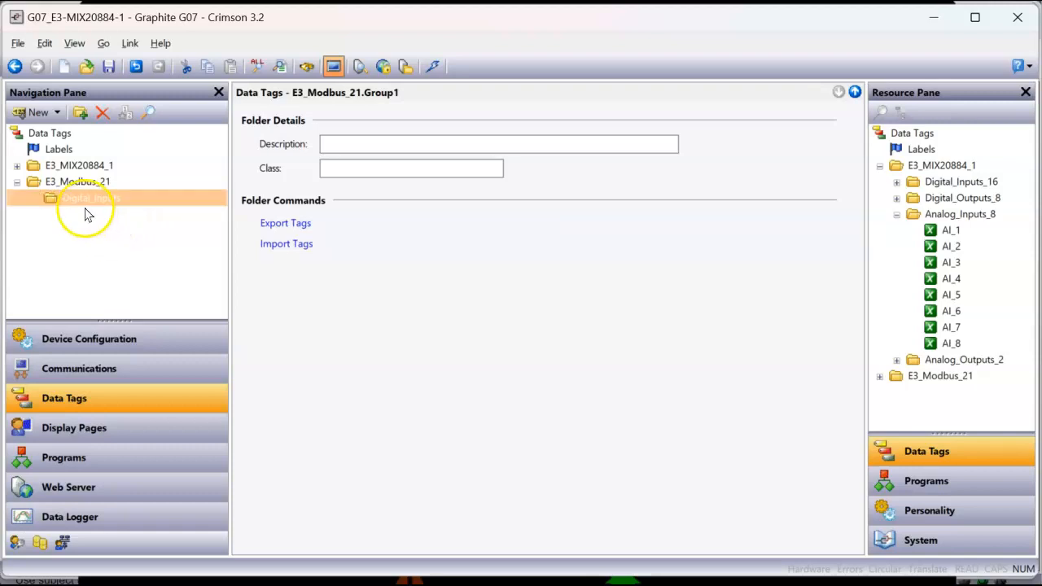
Step: Create a flag tag named DI_1 in the Digital_Inputs folder of E3_Modbus_21
{"action": "left_click", "coordinate": [57, 113]}
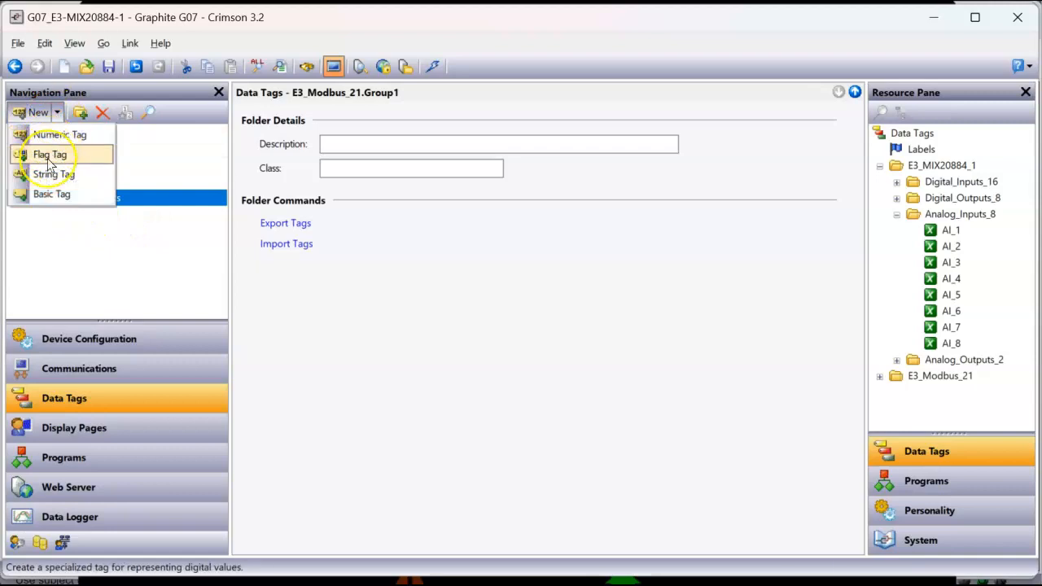
{"action": "left_click", "coordinate": [48, 155]}
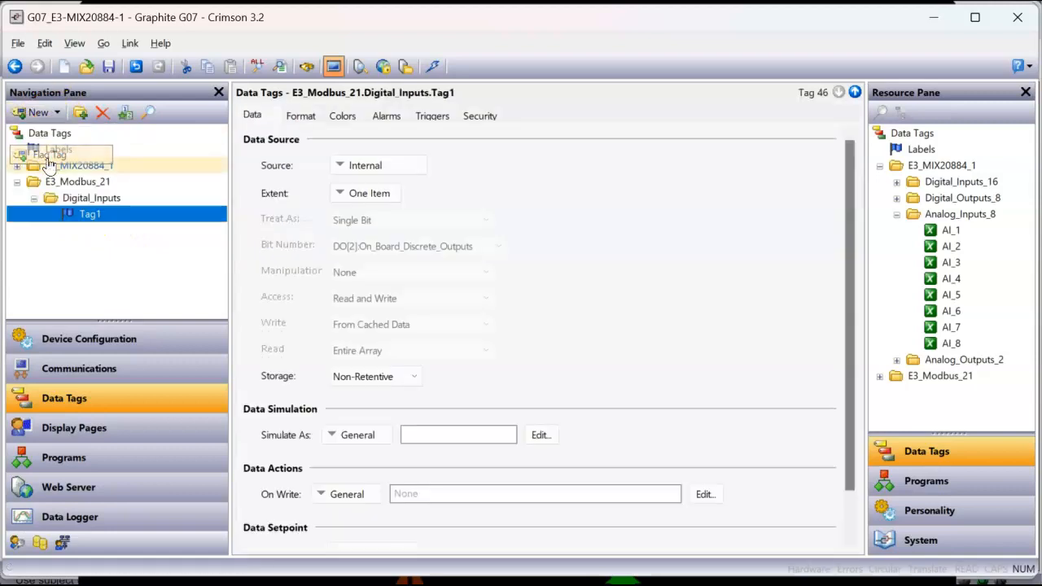
{"action": "key", "text": "Return"}
{"action": "left_click", "coordinate": [93, 232]}
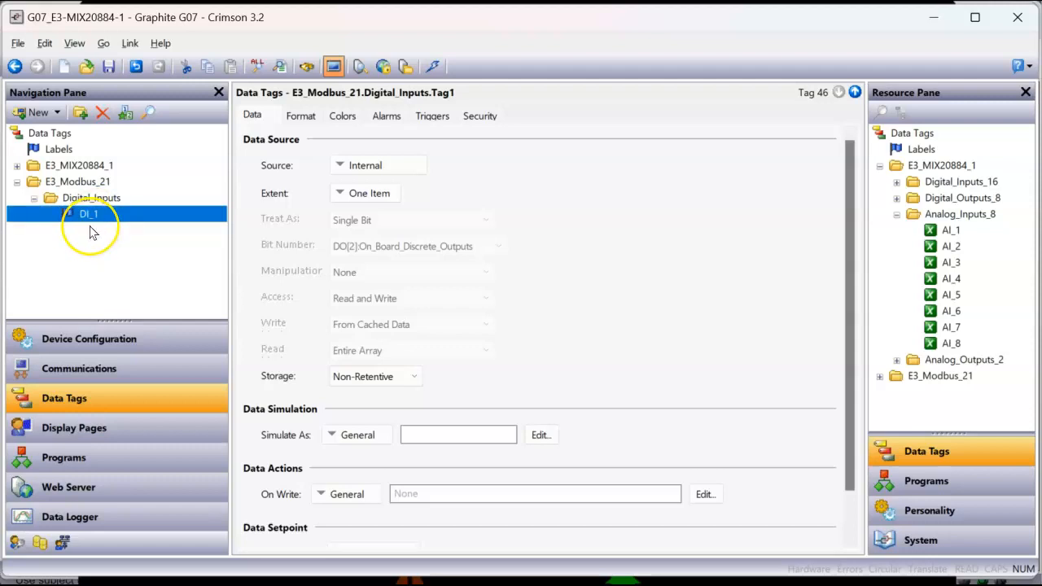
Step: Map DI_1's source to E3_Modbus_21 Digital Inputs element 00001, consulting the E3-MIX20884 I/O channel register list in Crimson 3.1
{"action": "left_click", "coordinate": [366, 167]}
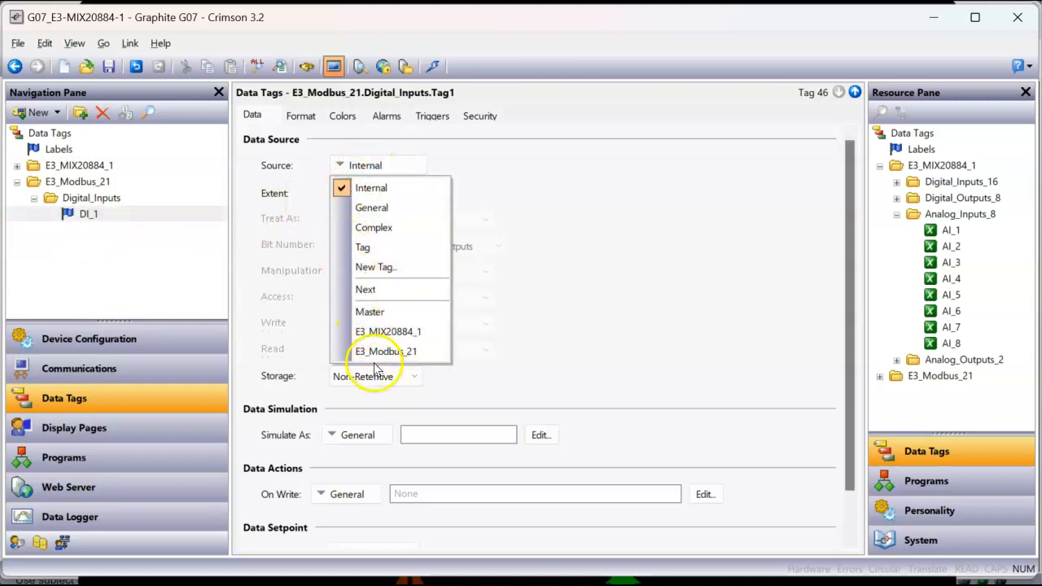
{"action": "left_click", "coordinate": [409, 350]}
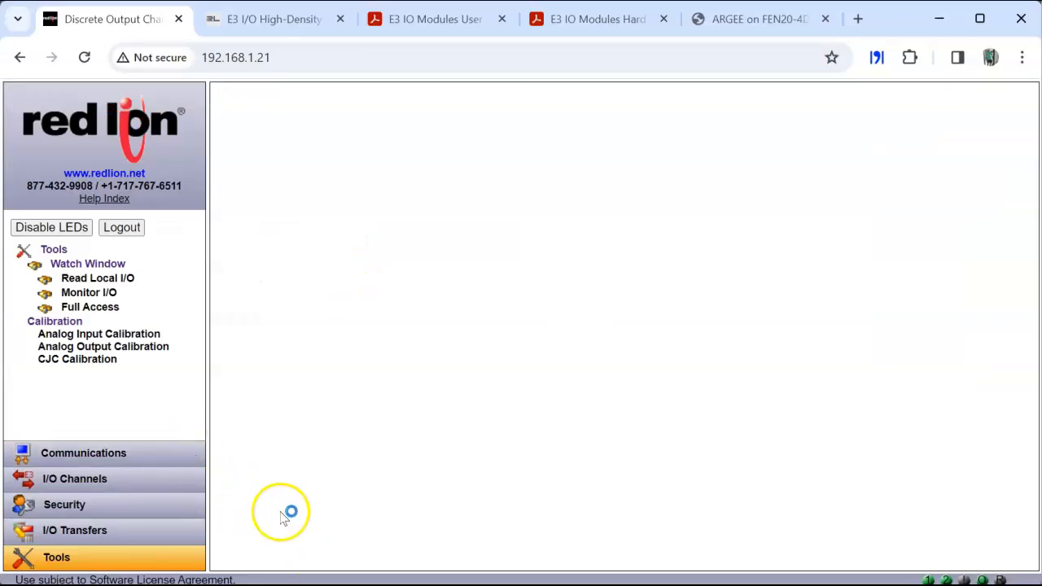
{"action": "left_click", "coordinate": [458, 540]}
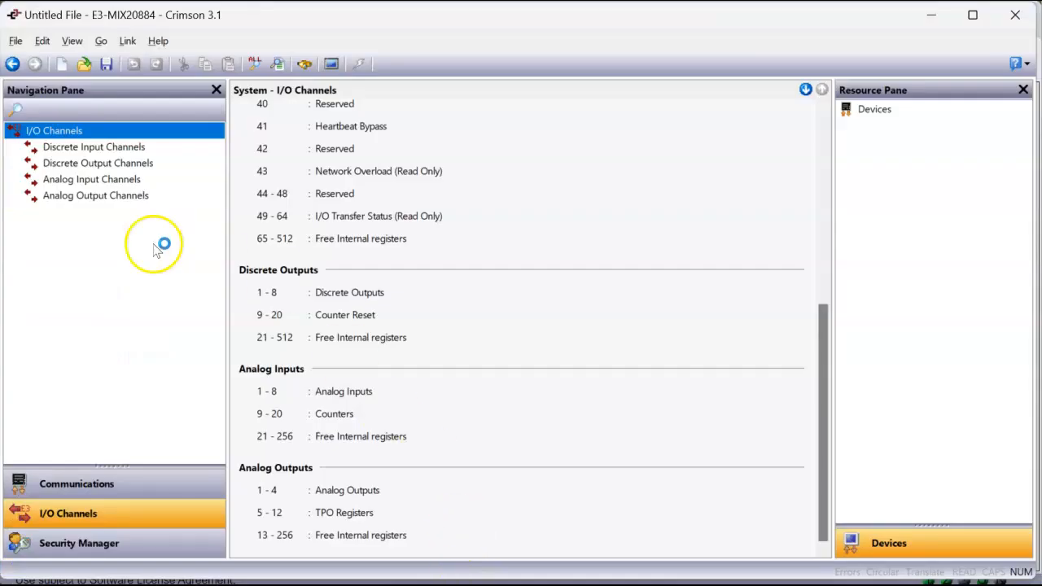
{"action": "scroll", "coordinate": [590, 265], "scroll_direction": "up", "scroll_amount": 5}
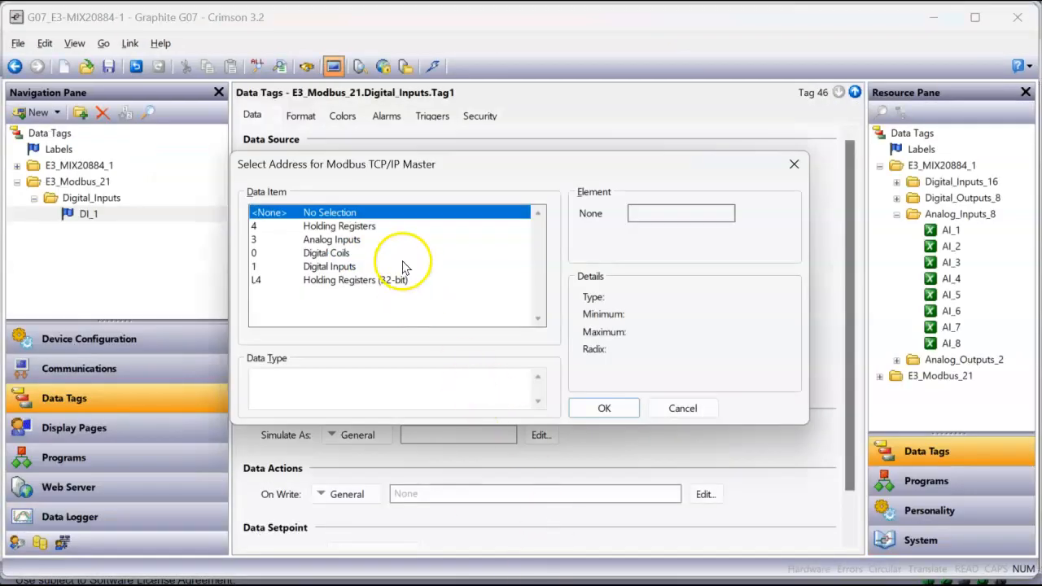
{"action": "left_click", "coordinate": [343, 255]}
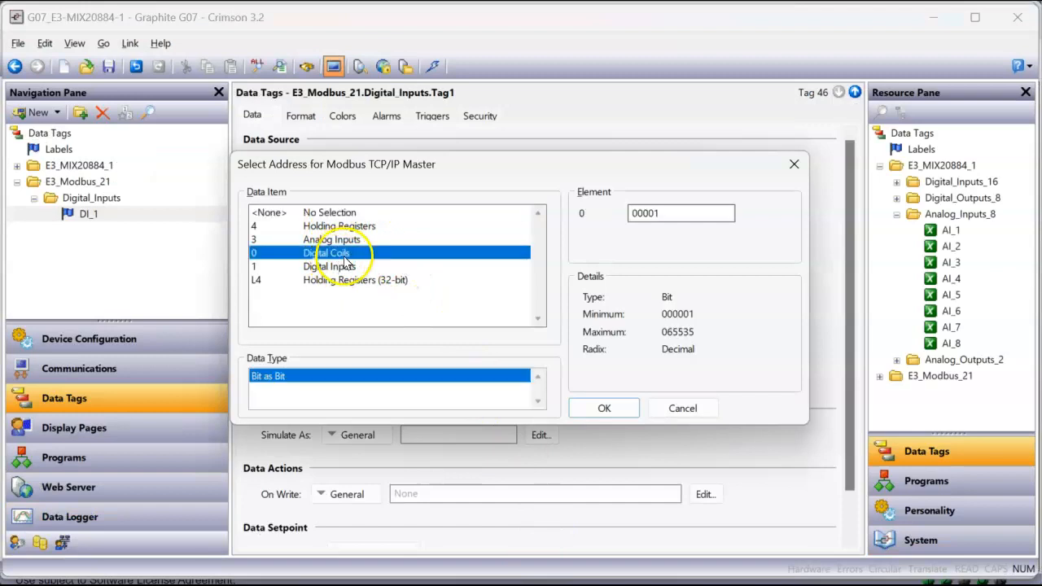
{"action": "left_click", "coordinate": [344, 267]}
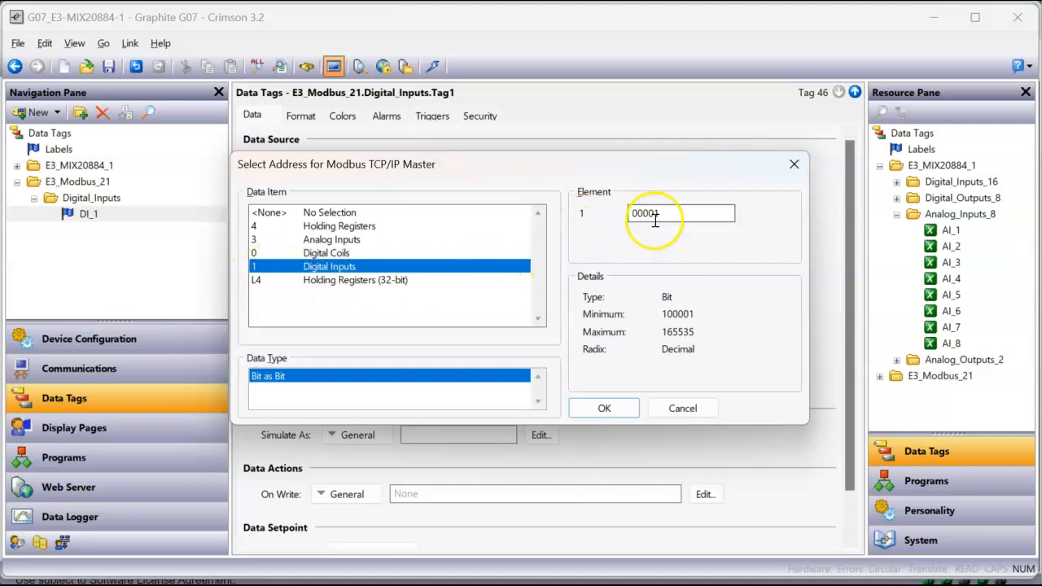
{"action": "left_click", "coordinate": [610, 408]}
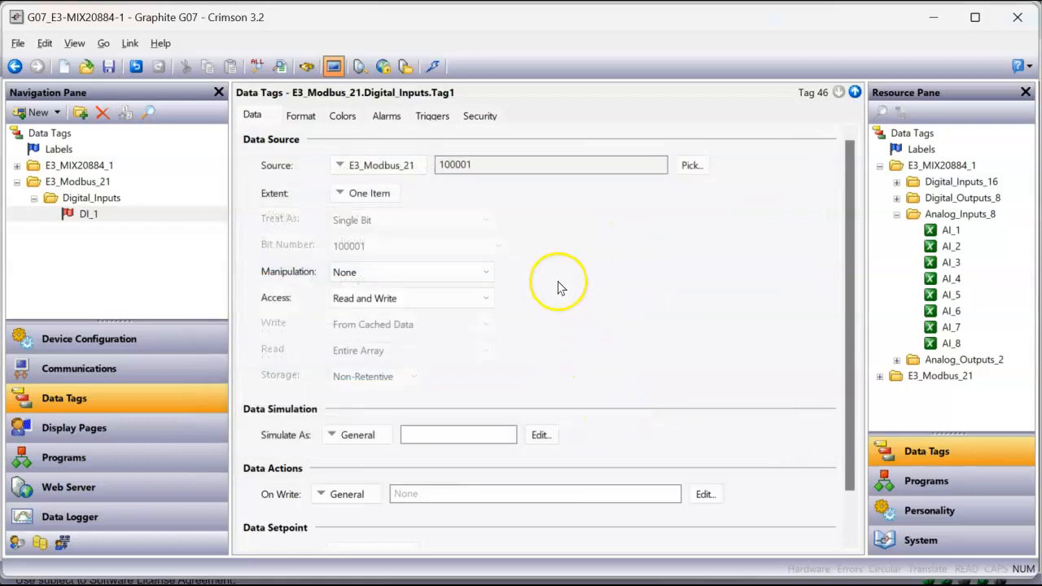
Step: Set the access of the Modbus tag DI_1 to Read Only and select the tag in the Digital_Inputs folder
{"action": "left_click", "coordinate": [458, 301]}
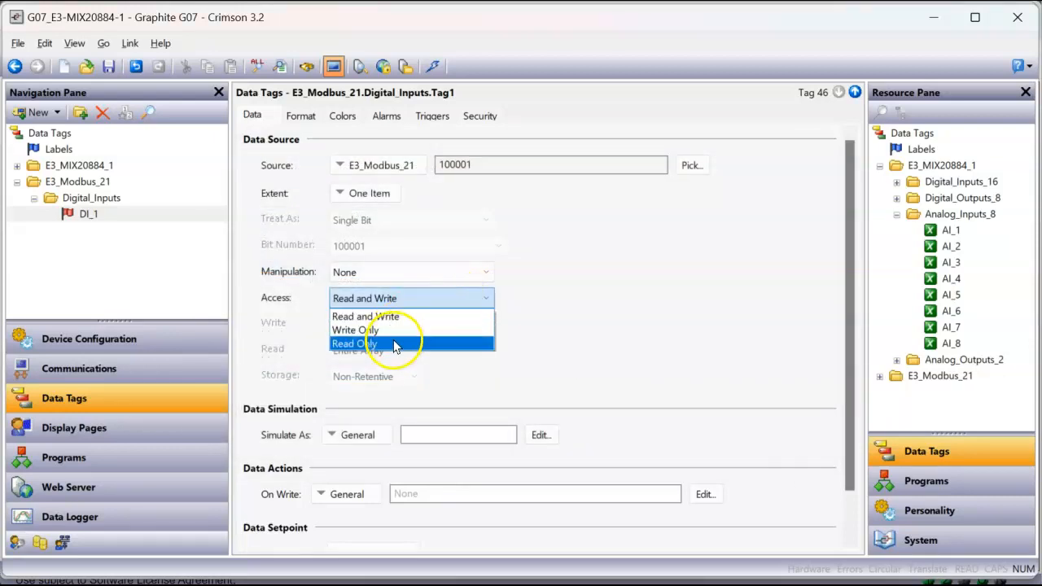
{"action": "left_click", "coordinate": [396, 344]}
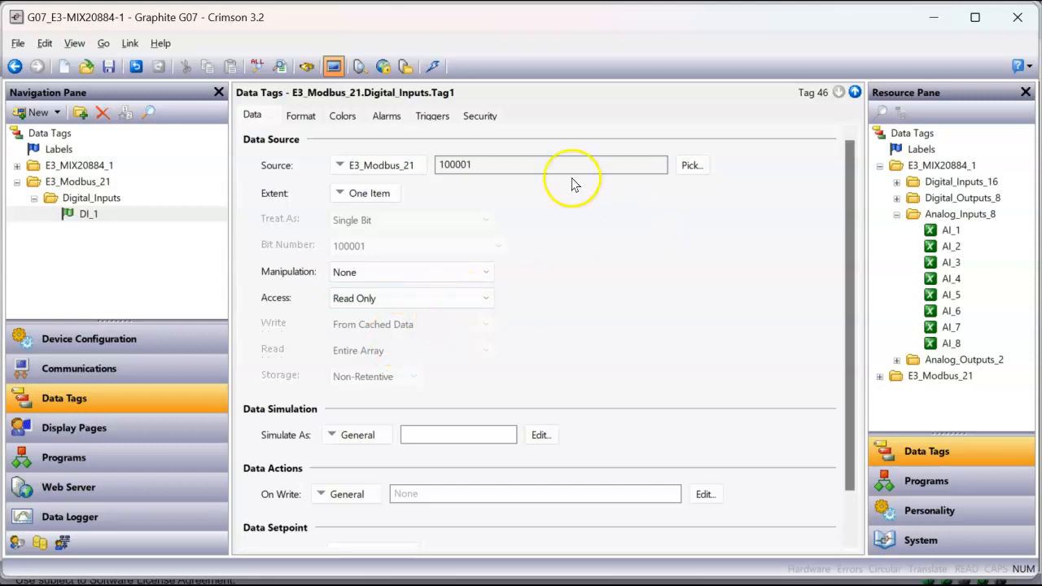
{"action": "left_click", "coordinate": [138, 218]}
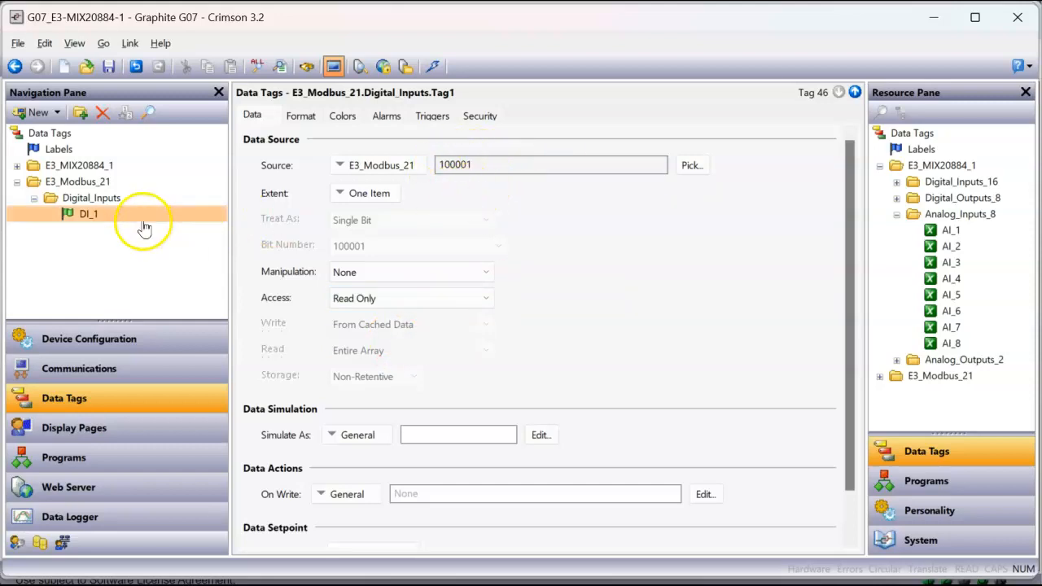
Step: Duplicate the DI_1 tag in the Modbus Digital_Inputs folder to create DI_2 through DI_8 with consecutive addresses, and collapse the folder
{"action": "left_click", "coordinate": [116, 222]}
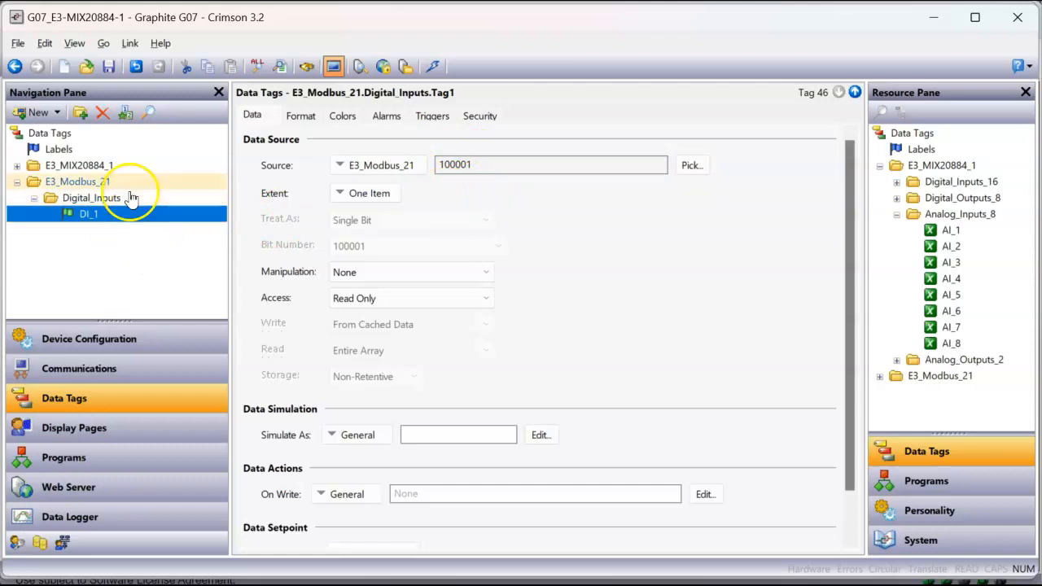
{"action": "left_click", "coordinate": [126, 117]}
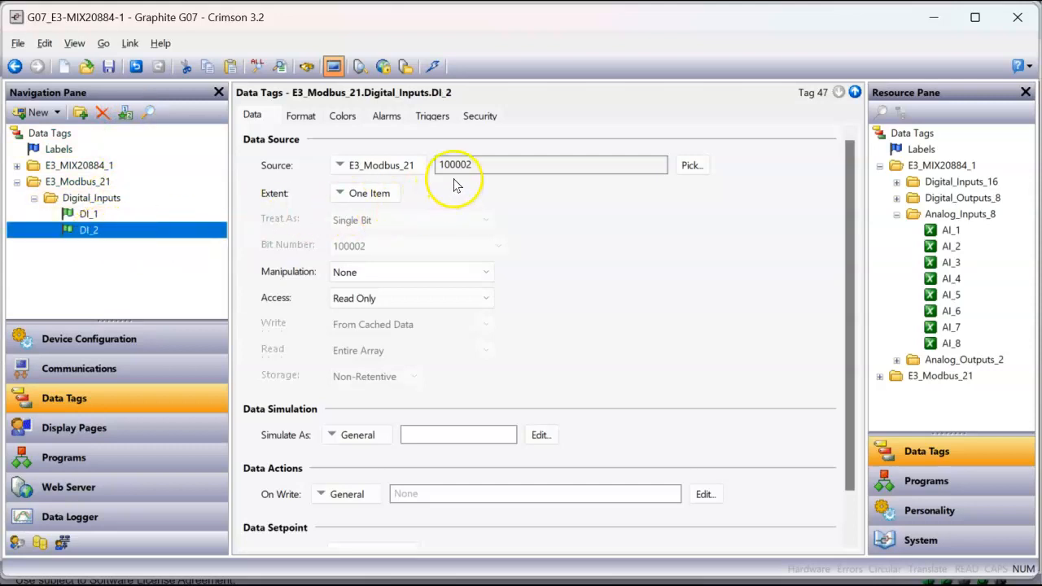
{"action": "left_click", "coordinate": [125, 112]}
{"action": "left_click", "coordinate": [125, 113]}
{"action": "left_click", "coordinate": [124, 112]}
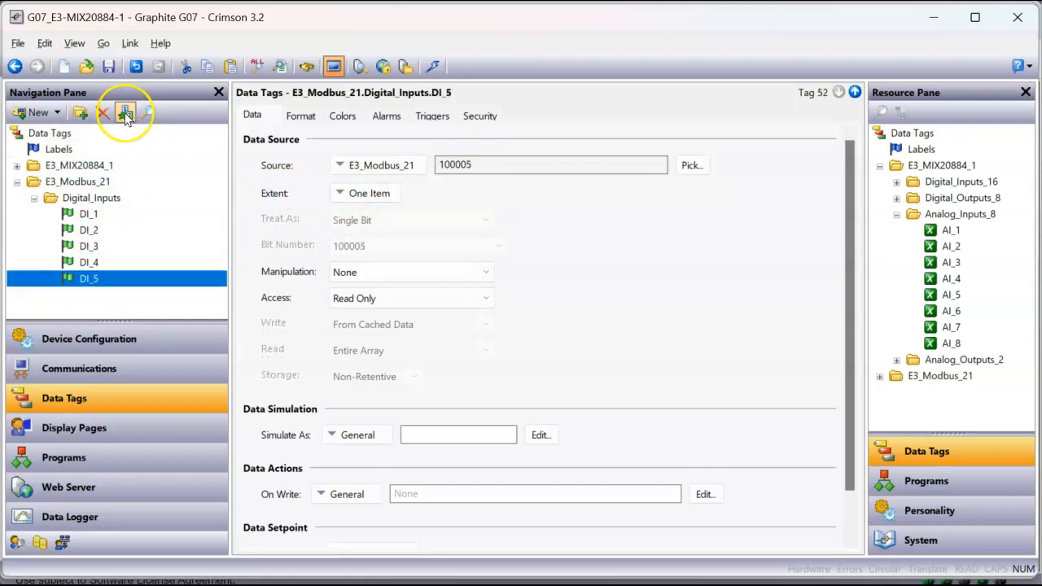
{"action": "left_click", "coordinate": [125, 112]}
{"action": "left_click", "coordinate": [125, 112]}
{"action": "left_click", "coordinate": [125, 112]}
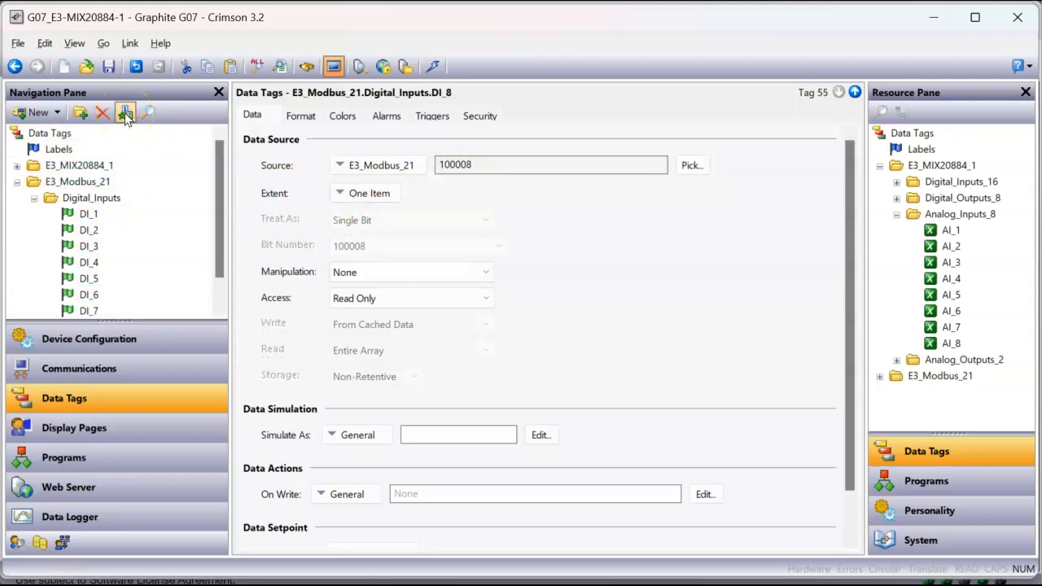
{"action": "left_click_drag", "start_coordinate": [217, 259], "coordinate": [221, 286]}
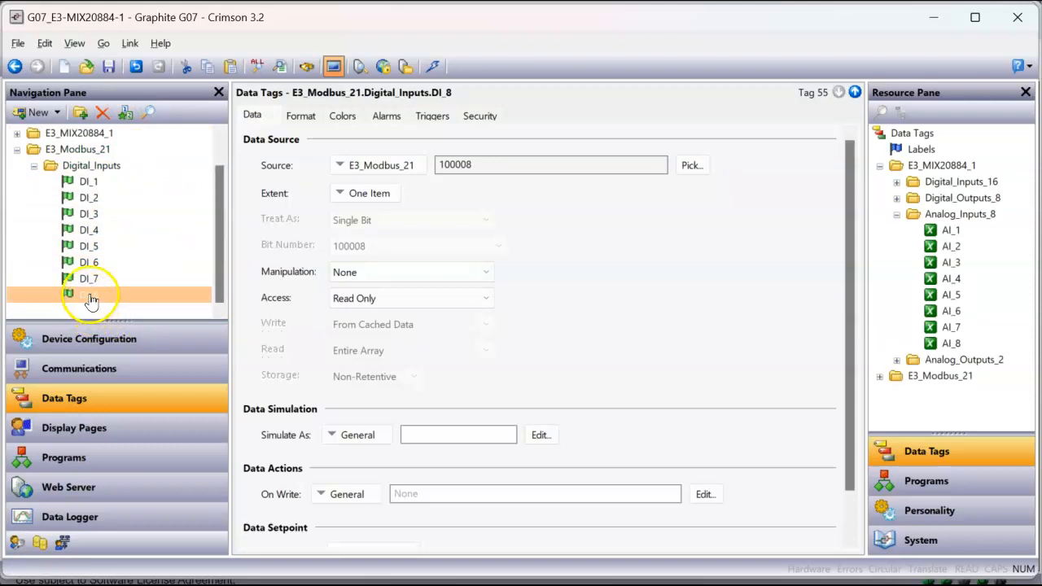
{"action": "left_click", "coordinate": [34, 168]}
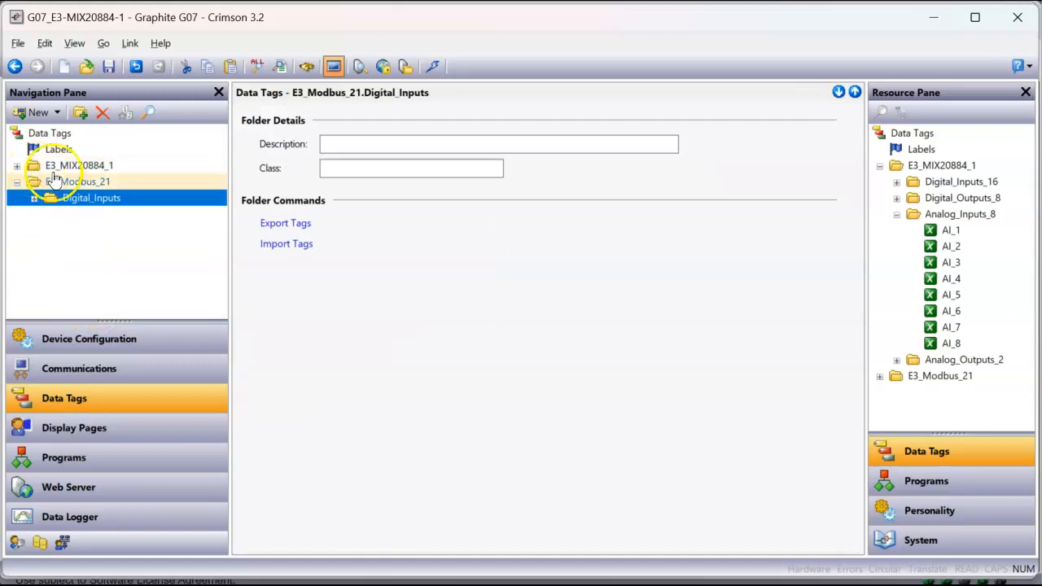
Step: Add a subfolder named Digital_Outputs inside the E3_Modbus_21 tag folder
{"action": "left_click", "coordinate": [73, 183]}
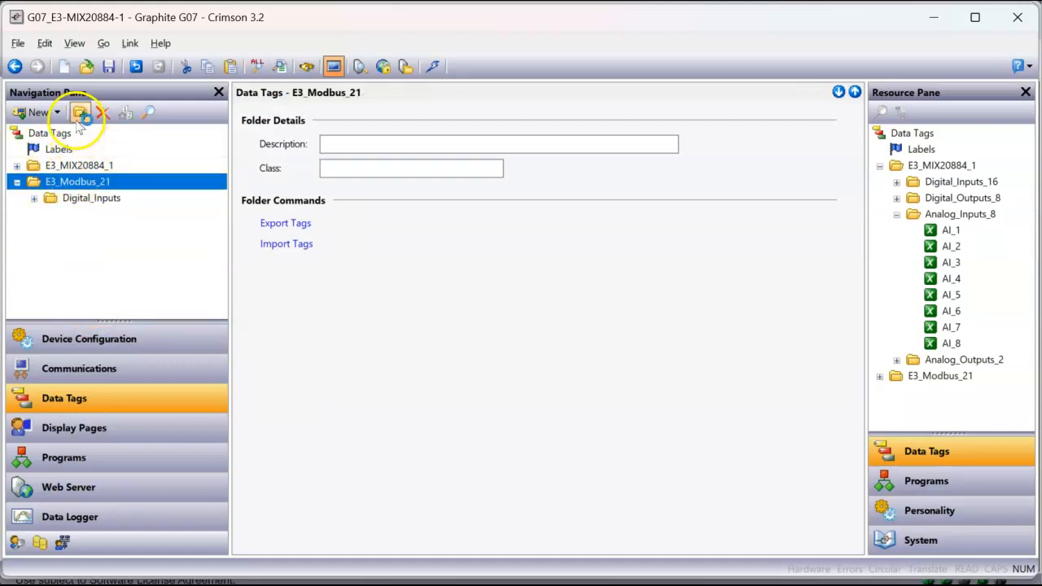
{"action": "left_click", "coordinate": [81, 112]}
{"action": "left_click", "coordinate": [79, 216]}
{"action": "type", "text": "Digital_"}
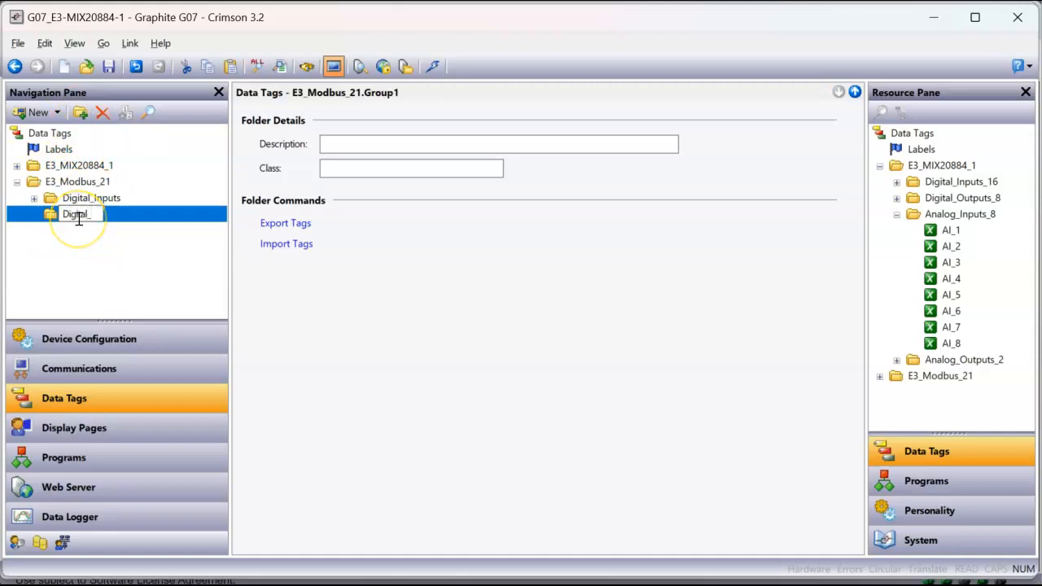
{"action": "type", "text": "Outputs"}
{"action": "key", "text": "Return"}
{"action": "left_click", "coordinate": [112, 228]}
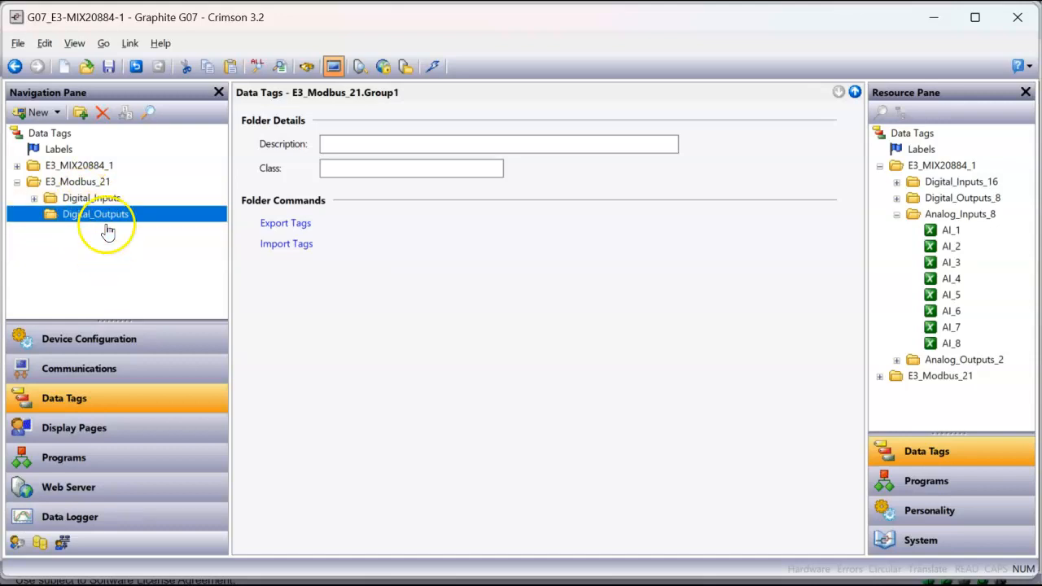
Step: Create a flag tag named D0_1 in the Digital_Outputs folder of E3_Modbus_21
{"action": "left_click", "coordinate": [57, 113]}
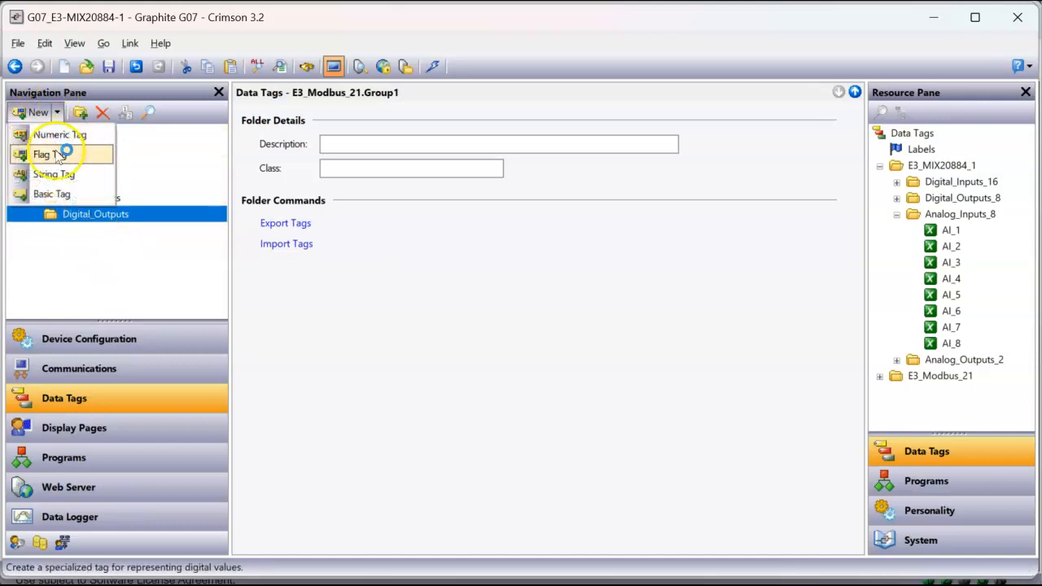
{"action": "left_click", "coordinate": [61, 153]}
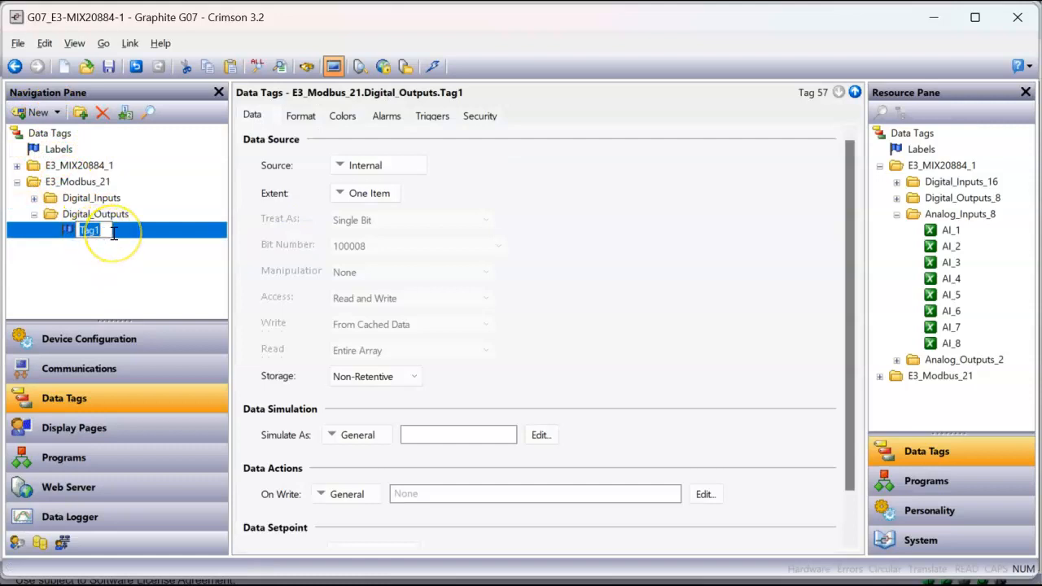
{"action": "type", "text": "D"}
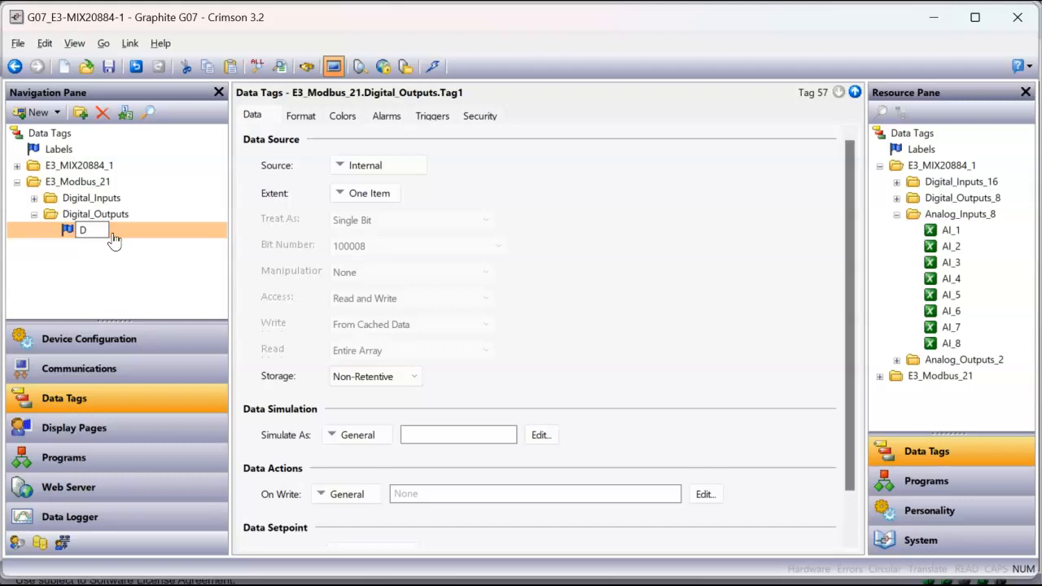
{"action": "type", "text": "1"}
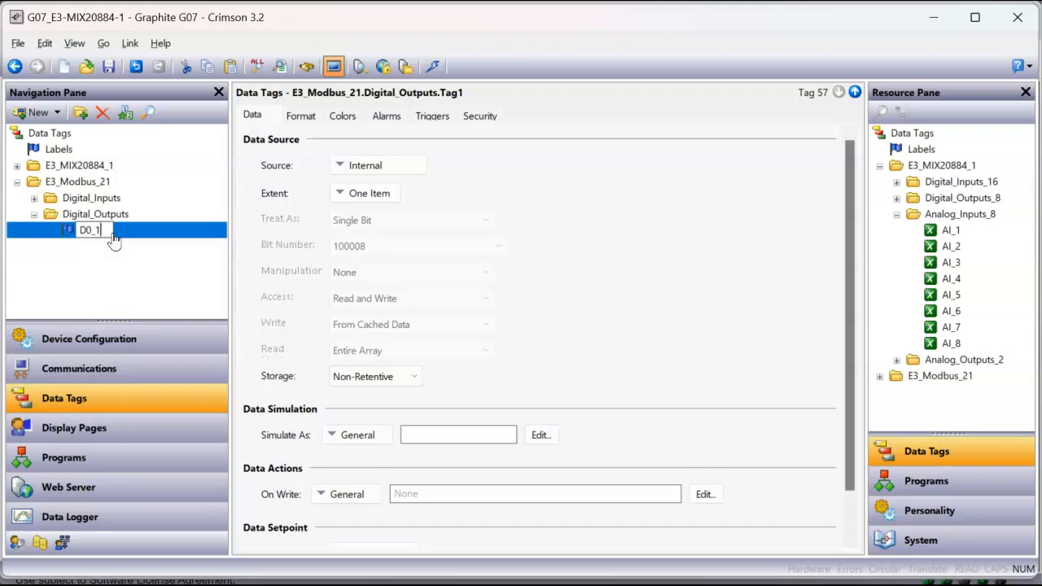
{"action": "key", "text": "Return"}
{"action": "left_click", "coordinate": [92, 237]}
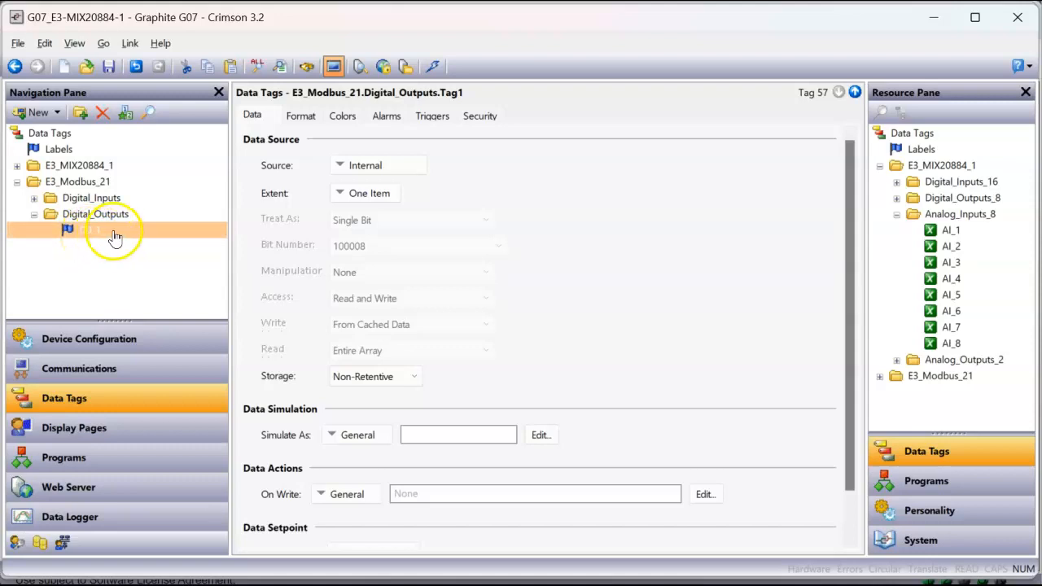
{"action": "left_click", "coordinate": [94, 247]}
Step: Map D0_1's source to E3_Modbus_21 Digital Coils element 00001, consulting the discrete output registers in Crimson 3.1
{"action": "left_click", "coordinate": [372, 166]}
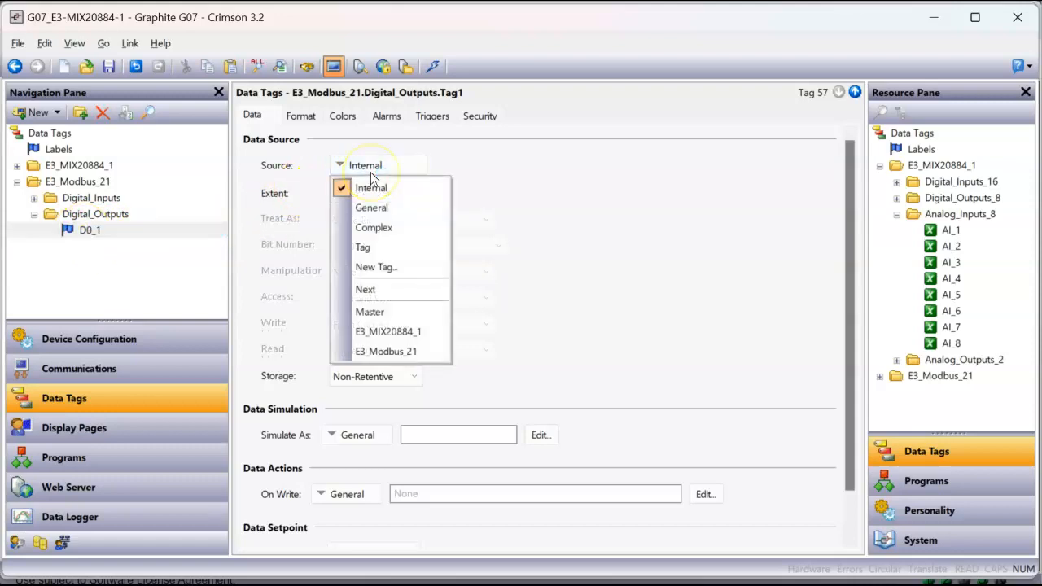
{"action": "left_click", "coordinate": [421, 355]}
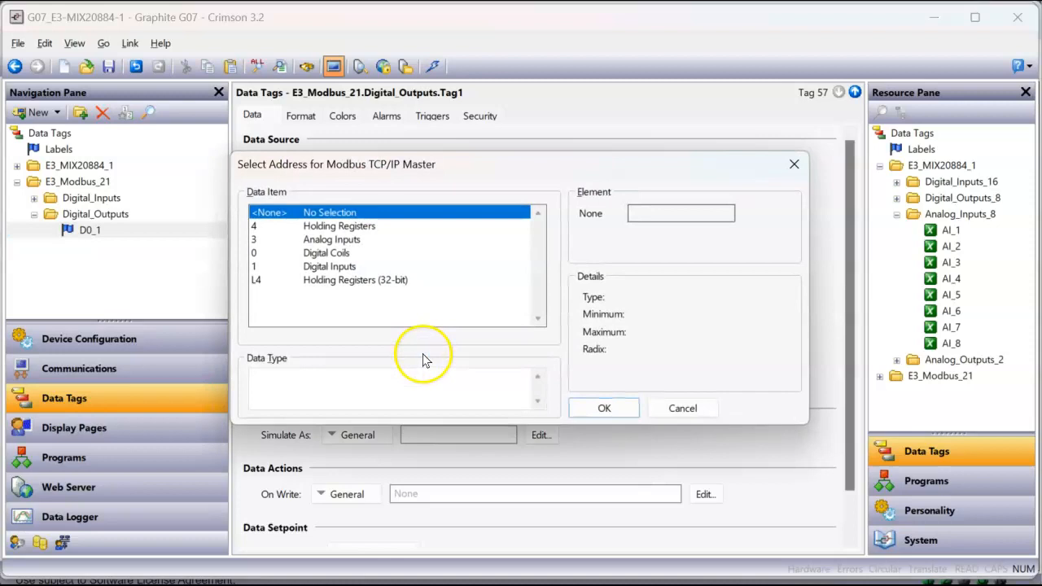
{"action": "left_click", "coordinate": [338, 255]}
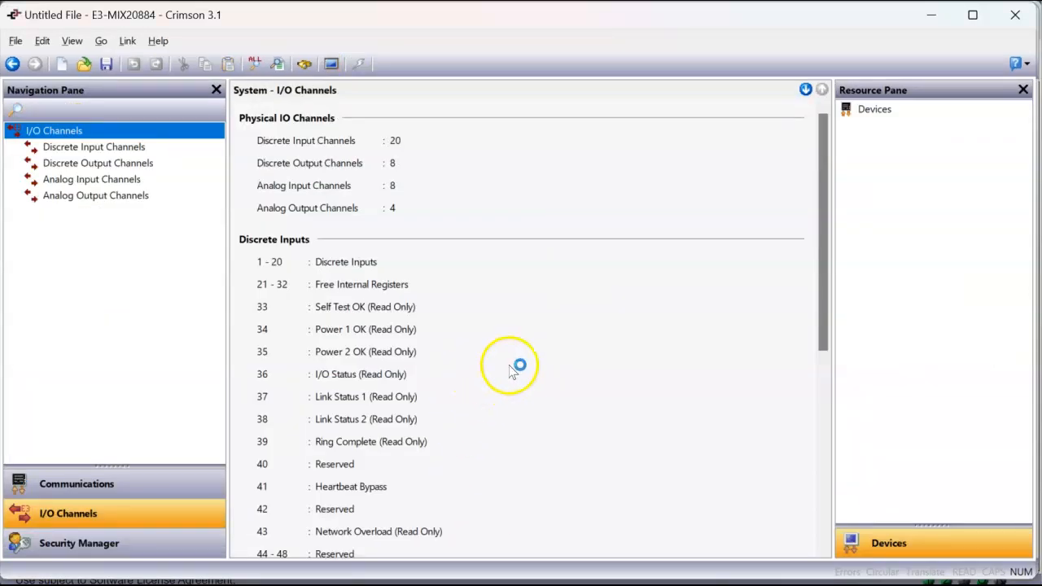
{"action": "scroll", "coordinate": [513, 370], "scroll_direction": "down", "scroll_amount": 4}
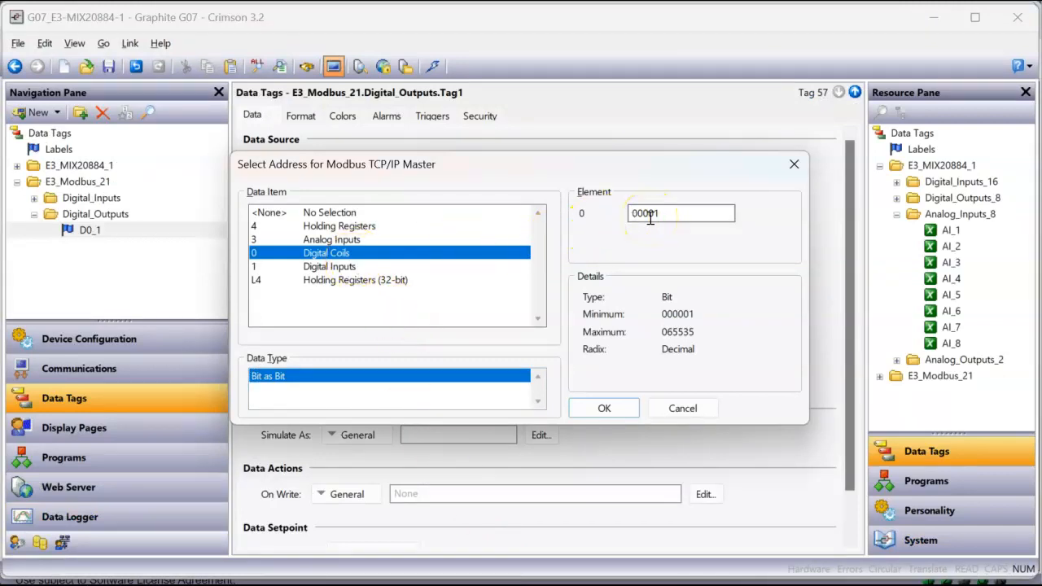
{"action": "left_click", "coordinate": [607, 408]}
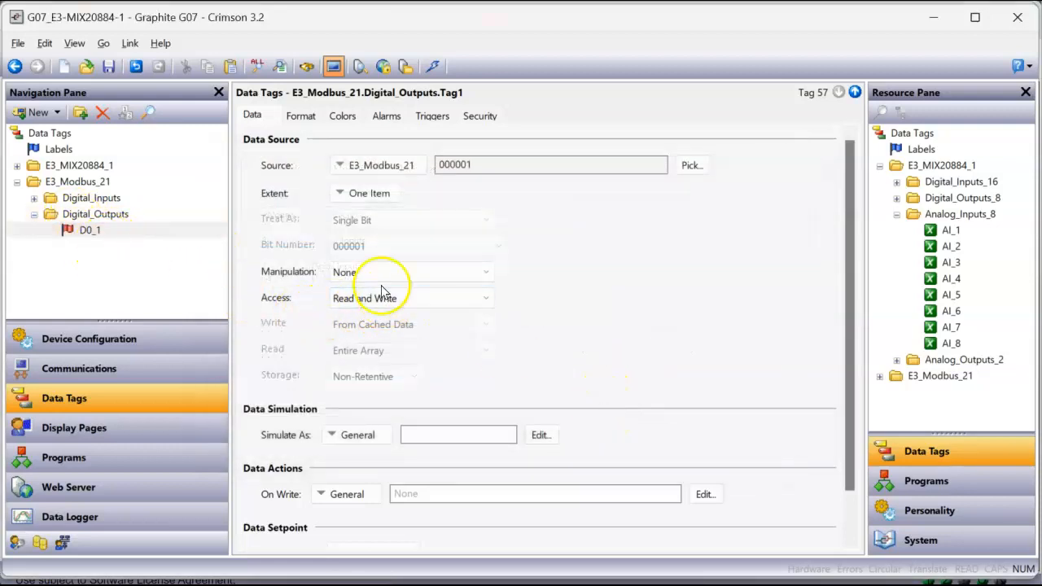
Step: Duplicate the D0_1 tag in the Modbus Digital_Outputs folder to create D0_2 through D0_8, and collapse the folder
{"action": "left_click", "coordinate": [131, 233]}
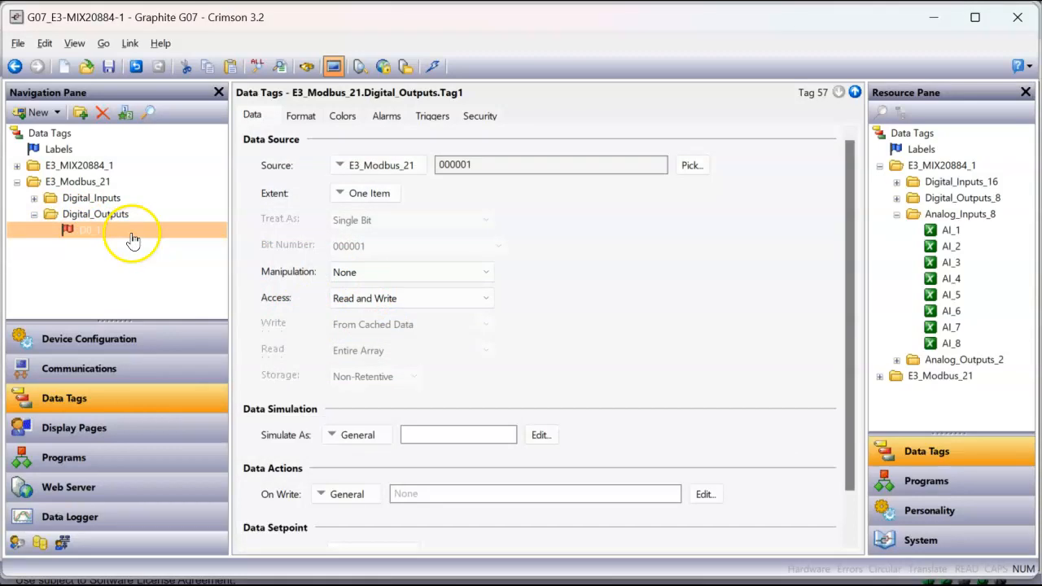
{"action": "left_click", "coordinate": [125, 112]}
{"action": "left_click", "coordinate": [127, 114]}
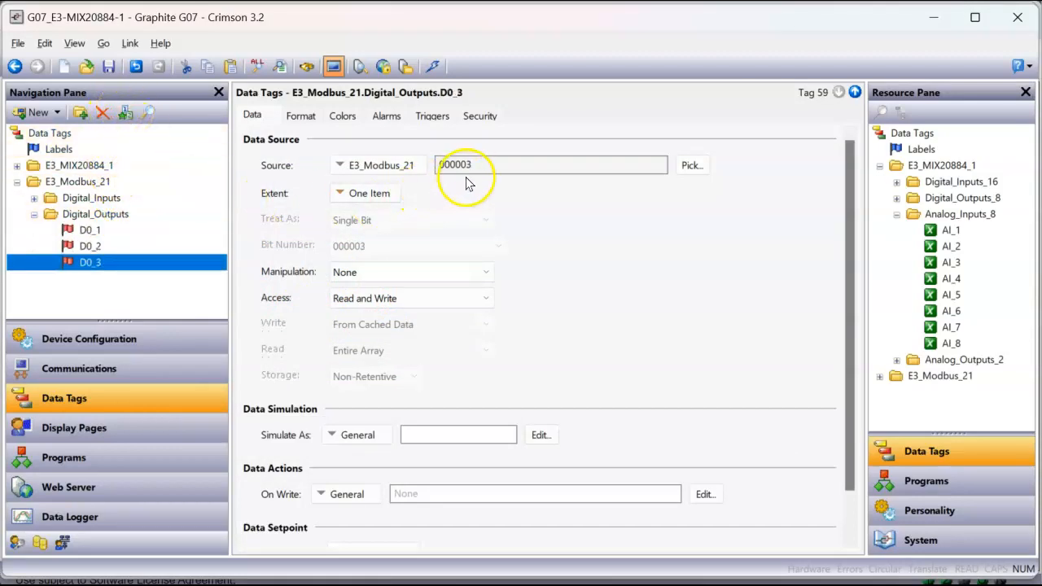
{"action": "left_click", "coordinate": [129, 113]}
{"action": "left_click", "coordinate": [131, 112]}
{"action": "left_click", "coordinate": [131, 112]}
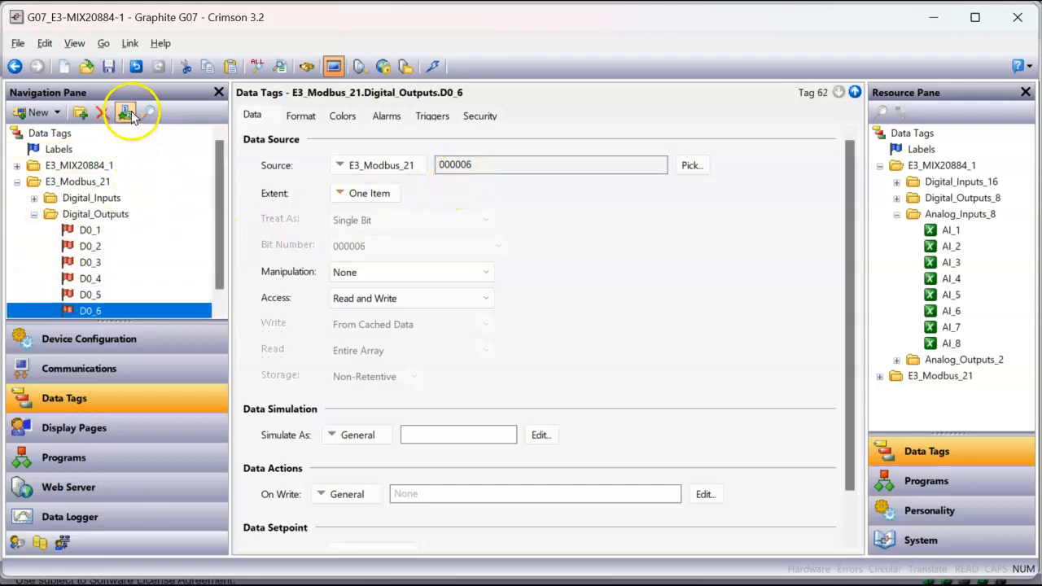
{"action": "left_click", "coordinate": [131, 111]}
{"action": "left_click", "coordinate": [131, 111]}
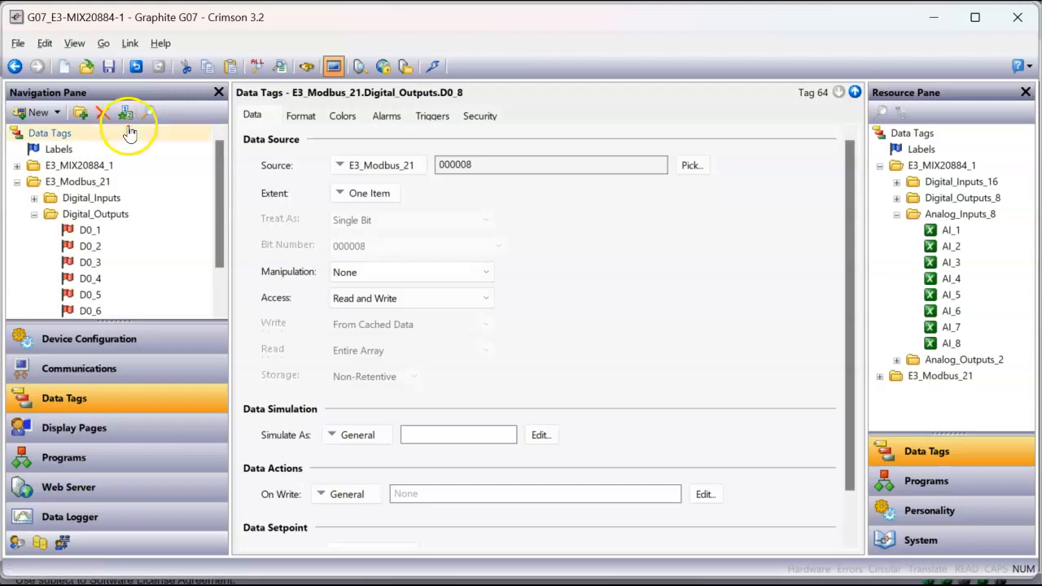
{"action": "left_click_drag", "start_coordinate": [114, 320], "coordinate": [114, 379]}
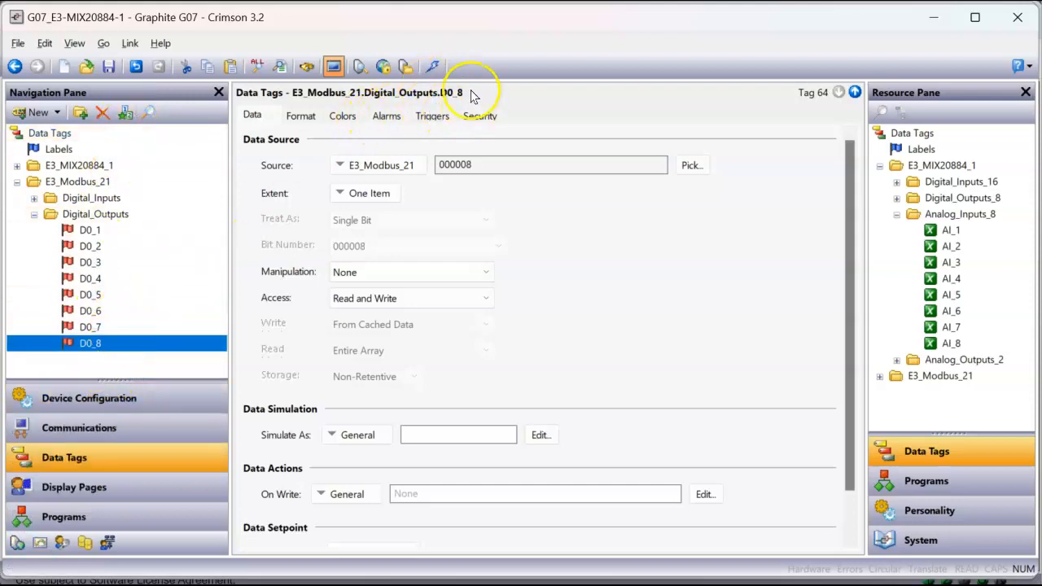
{"action": "left_click", "coordinate": [34, 214]}
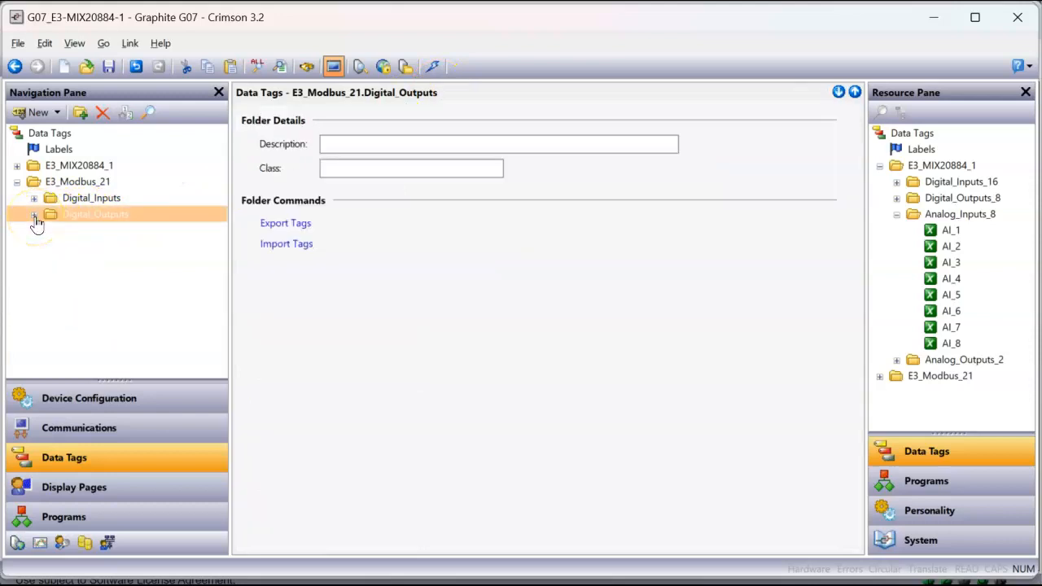
Step: Add a subfolder named Analog_Inputs inside the E3_Modbus_21 tag folder
{"action": "left_click", "coordinate": [78, 182]}
{"action": "left_click", "coordinate": [80, 113]}
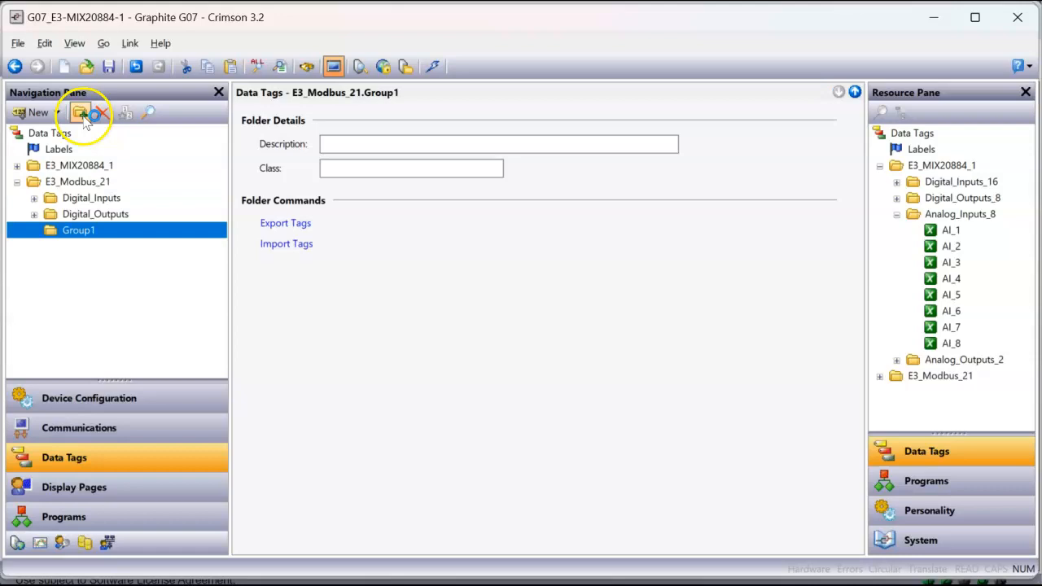
{"action": "type", "text": "A"}
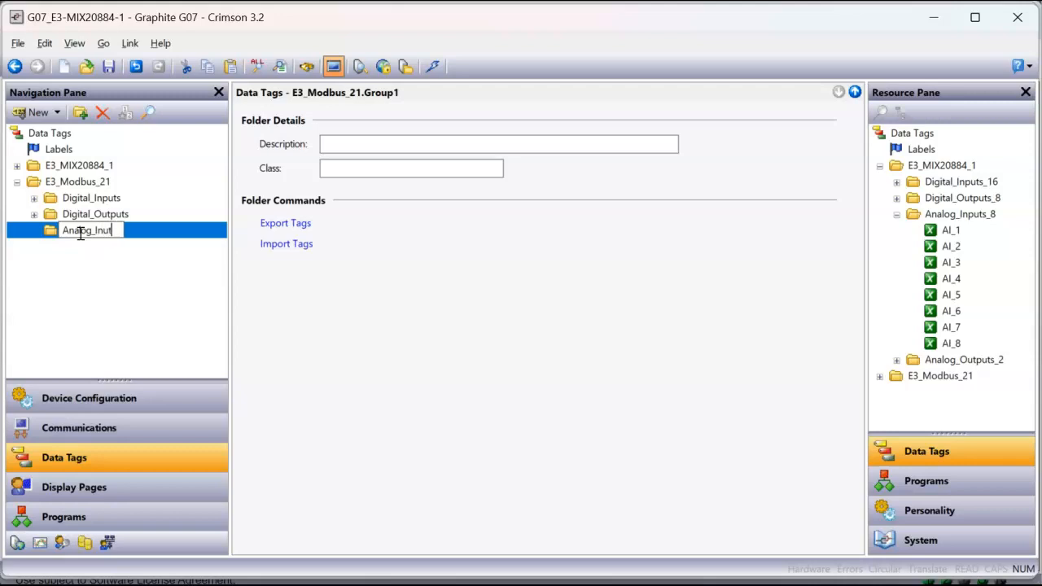
{"action": "type", "text": "nalog_Inputs"}
{"action": "key", "text": "Return"}
{"action": "left_click", "coordinate": [94, 238]}
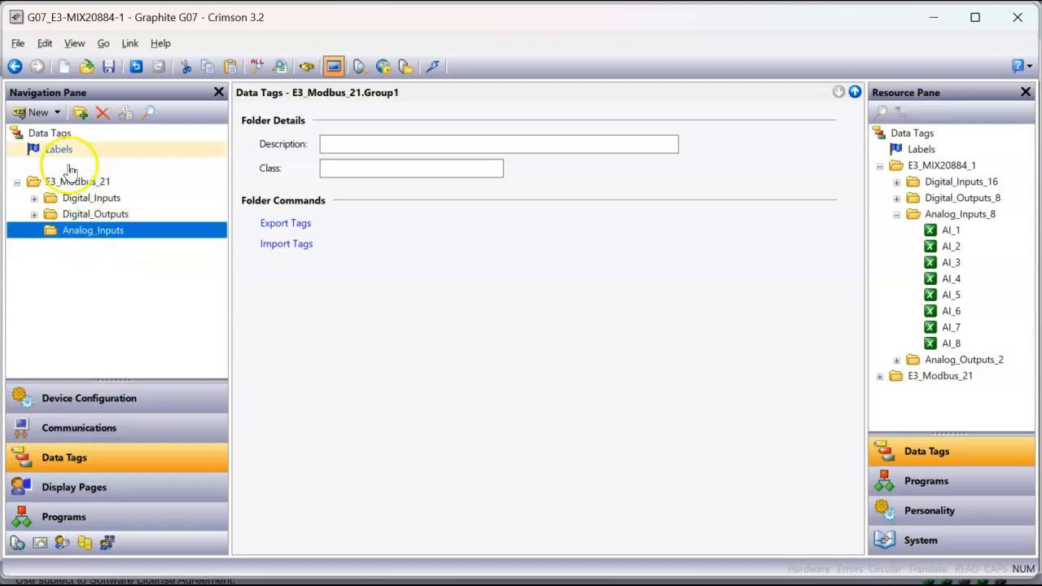
Step: Create a numeric tag named AI_1 in the Analog_Inputs folder of E3_Modbus_21
{"action": "left_click", "coordinate": [54, 114]}
{"action": "left_click", "coordinate": [65, 136]}
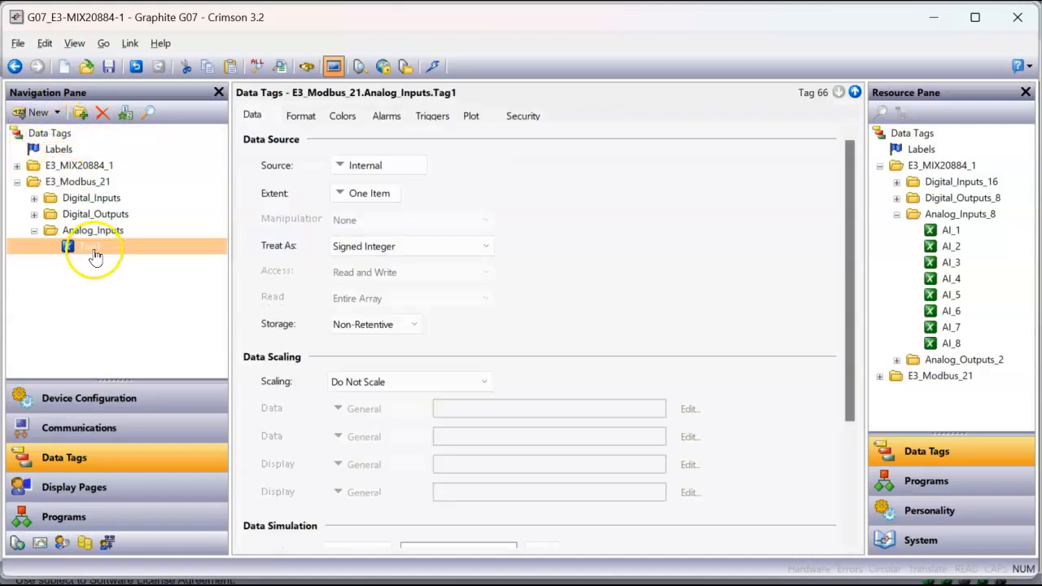
{"action": "type", "text": "AI_1"}
{"action": "key", "text": "Return"}
{"action": "left_click", "coordinate": [89, 254]}
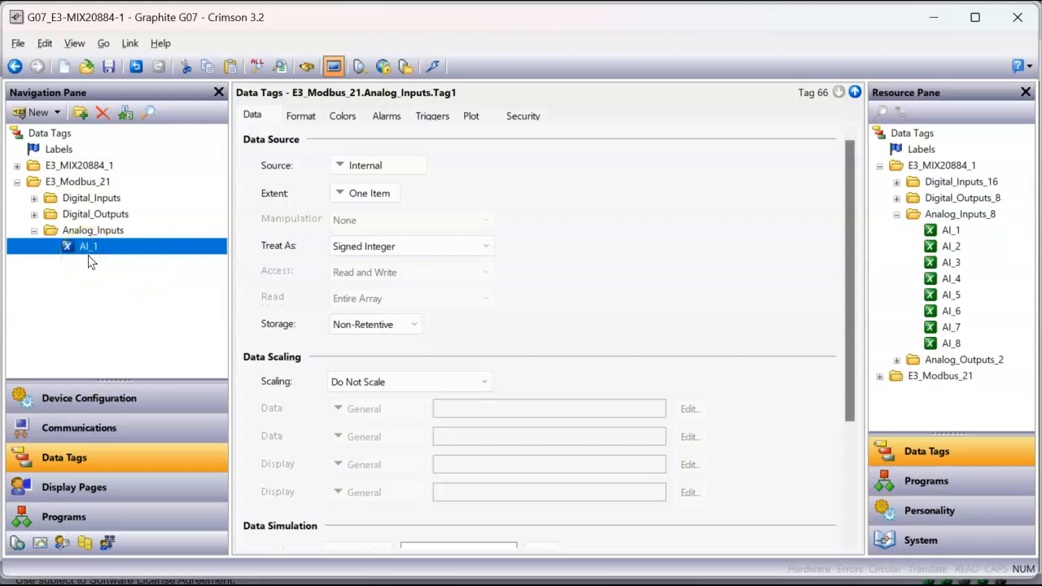
Step: Map AI_1's source to E3_Modbus_21 Analog Inputs element 00001 as Word as Word, consulting the analog input registers in Crimson 3.1
{"action": "left_click", "coordinate": [362, 166]}
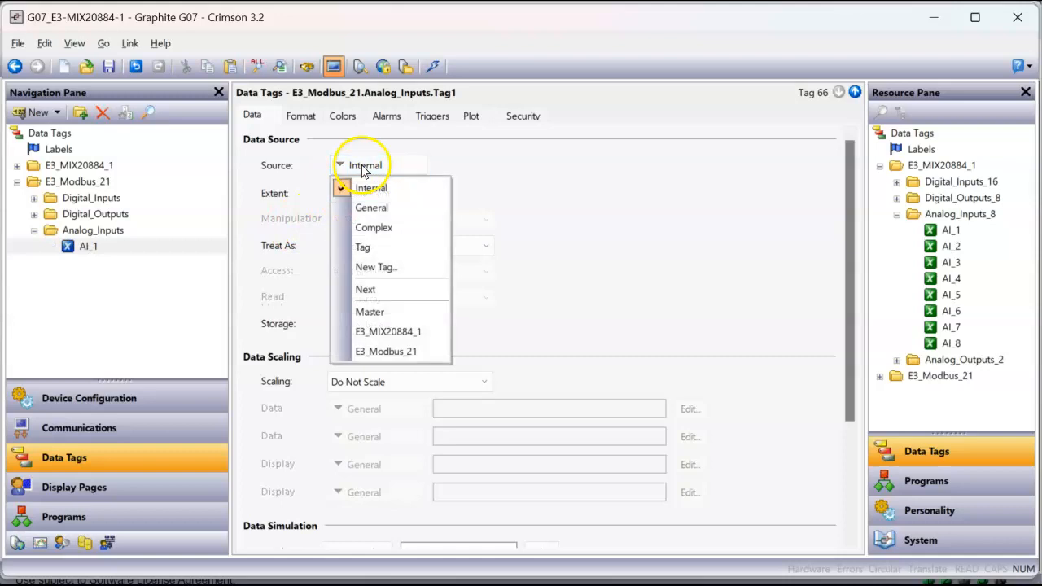
{"action": "left_click", "coordinate": [394, 353]}
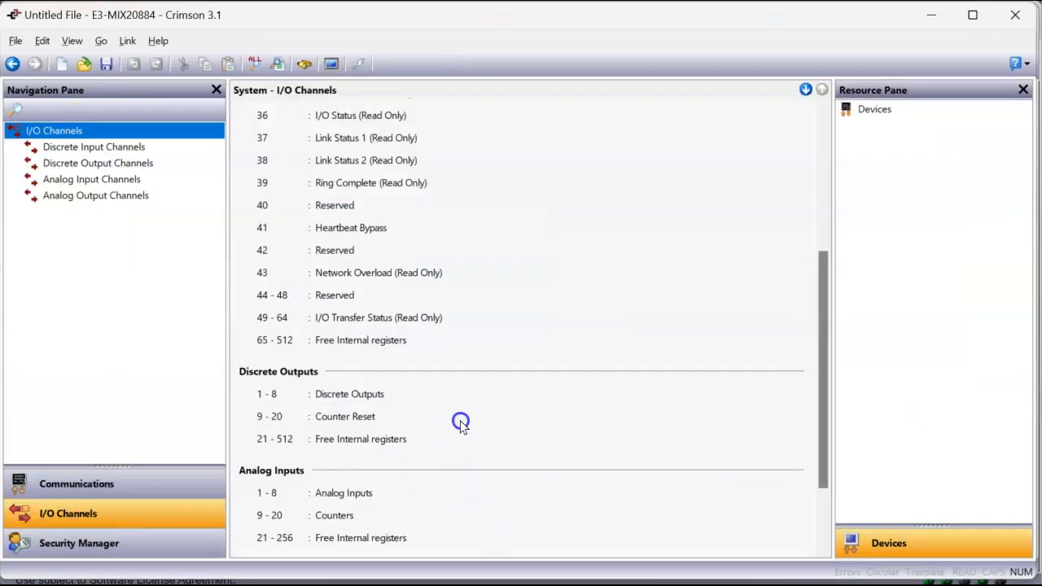
{"action": "scroll", "coordinate": [461, 423], "scroll_direction": "down", "scroll_amount": 3}
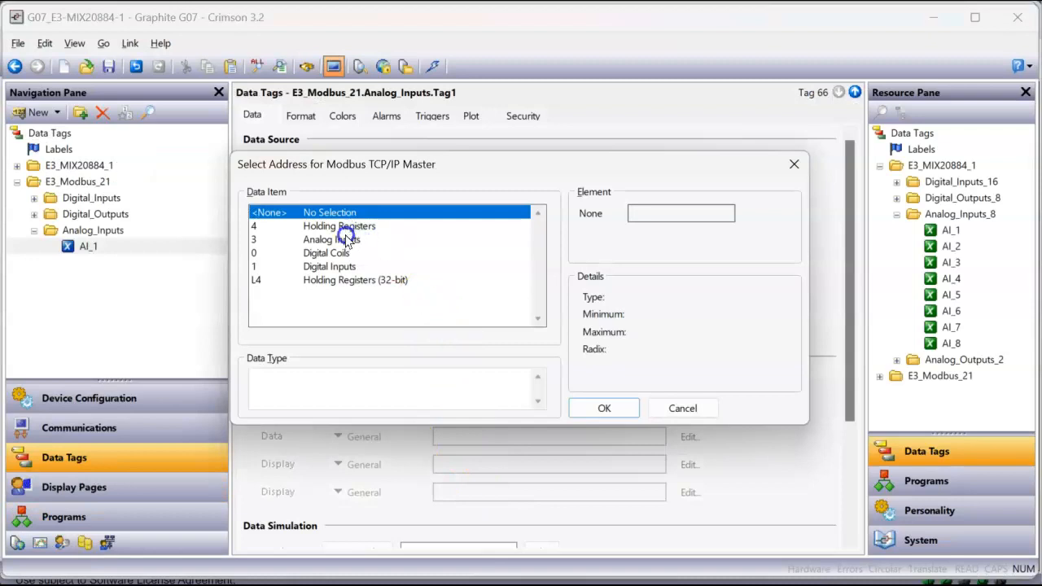
{"action": "left_click", "coordinate": [345, 241]}
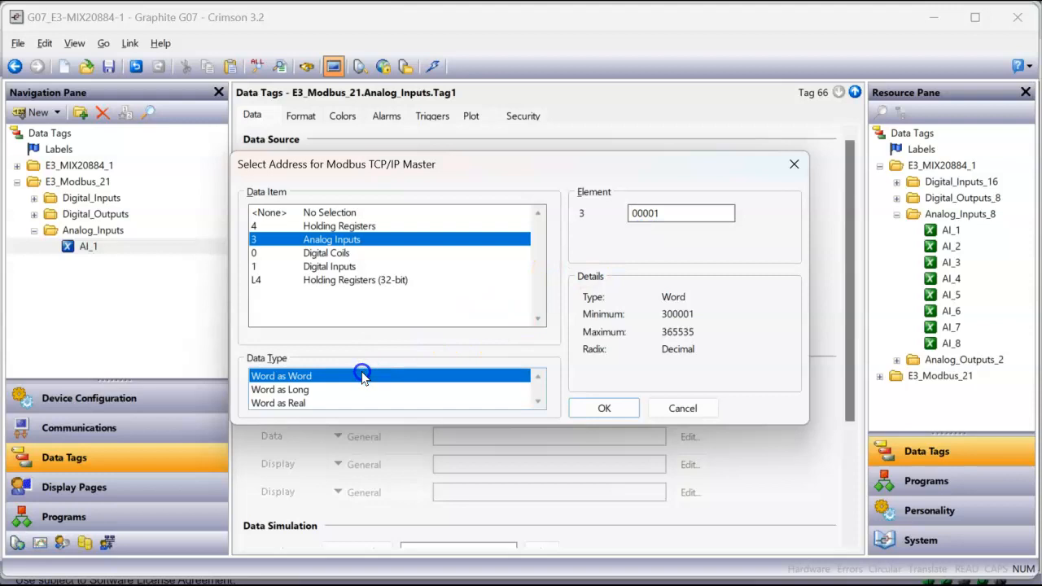
{"action": "left_click", "coordinate": [605, 403]}
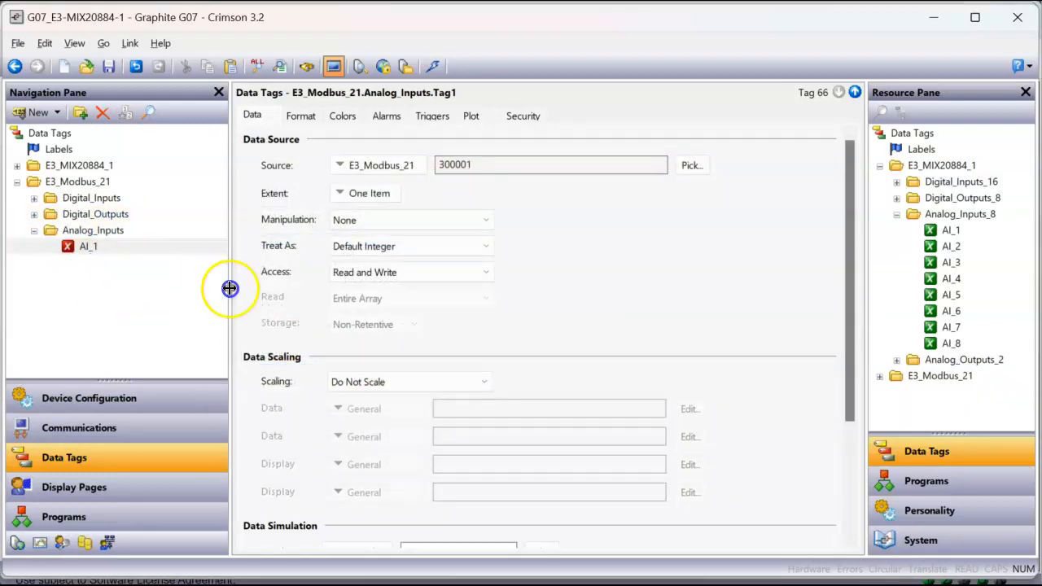
Step: Set AI_1's access to Read Only and duplicate the tag to create AI_2 through AI_7
{"action": "left_click", "coordinate": [388, 272]}
{"action": "left_click", "coordinate": [379, 317]}
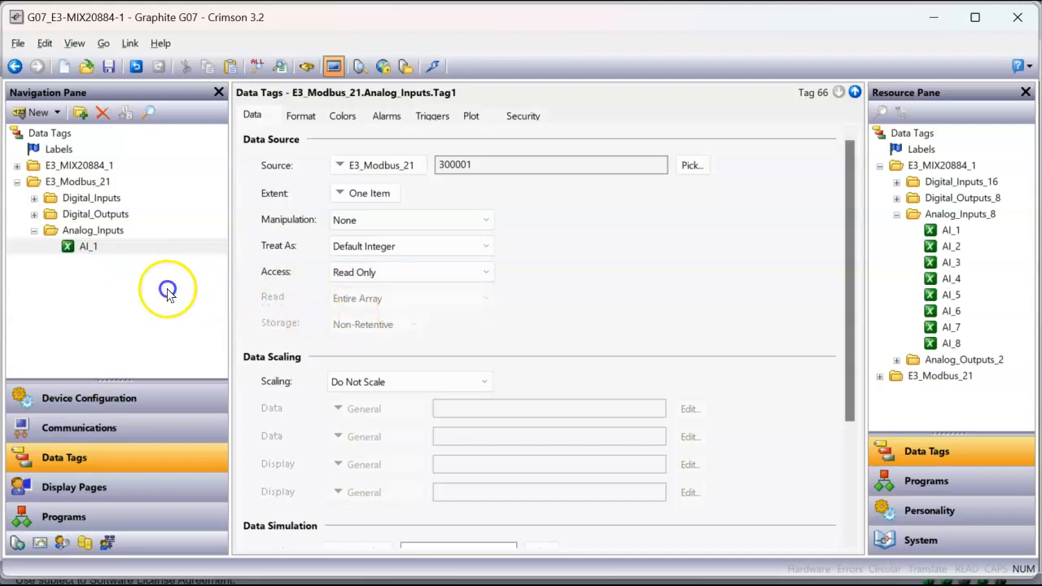
{"action": "left_click", "coordinate": [132, 248]}
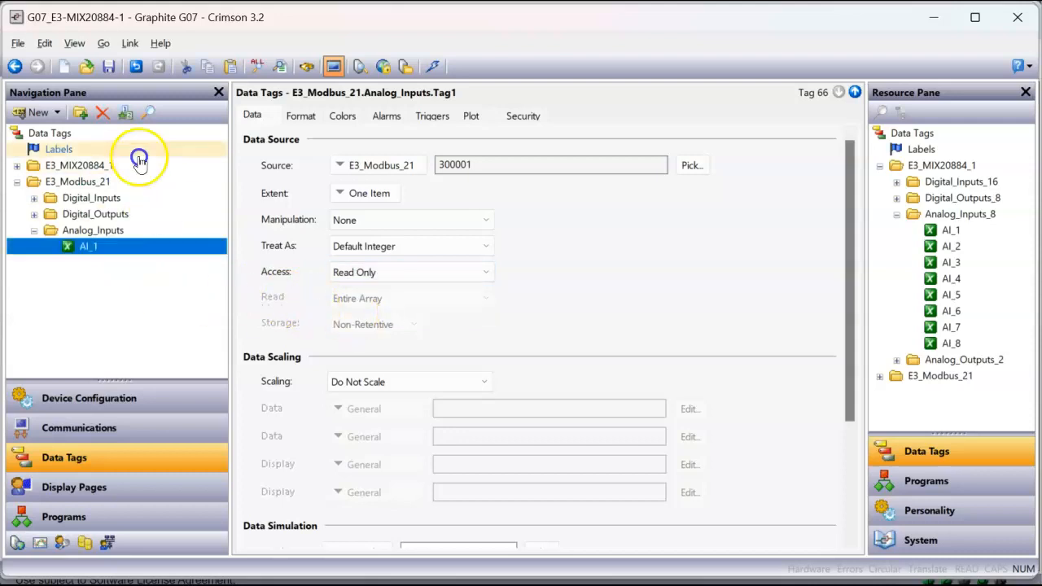
{"action": "left_click", "coordinate": [126, 113]}
{"action": "left_click", "coordinate": [126, 113]}
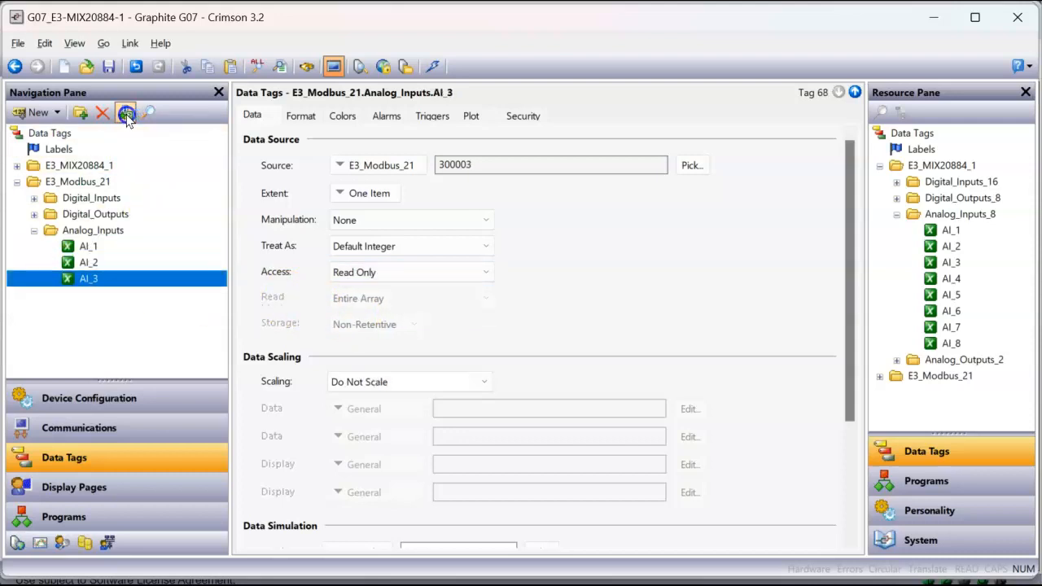
{"action": "left_click", "coordinate": [126, 114]}
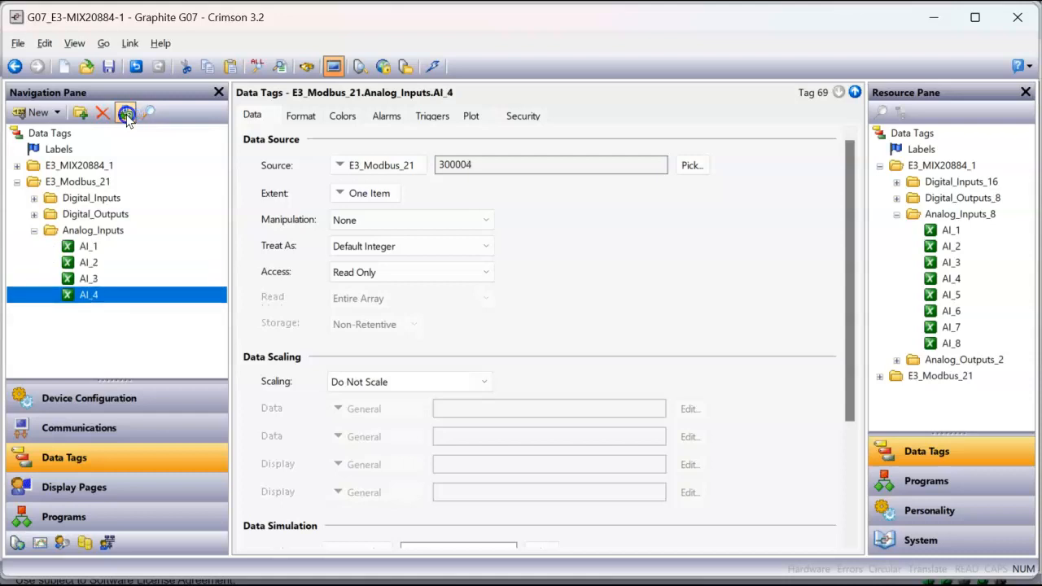
{"action": "left_click", "coordinate": [127, 113]}
{"action": "left_click", "coordinate": [126, 113]}
{"action": "left_click", "coordinate": [126, 113]}
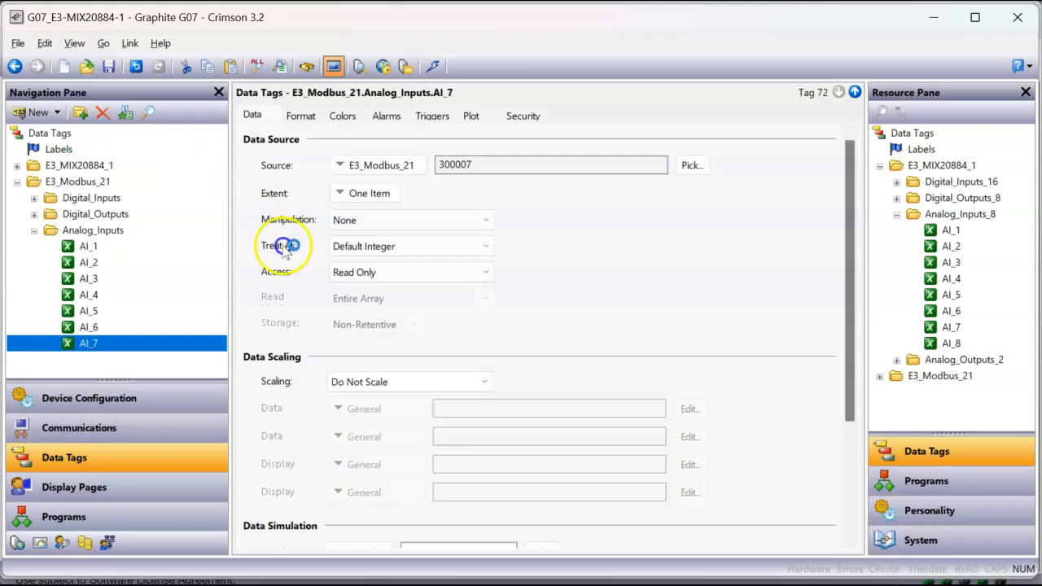
Step: Check the sources of the duplicated analog input tags and duplicate AI_7 to create AI_8
{"action": "left_click", "coordinate": [104, 250]}
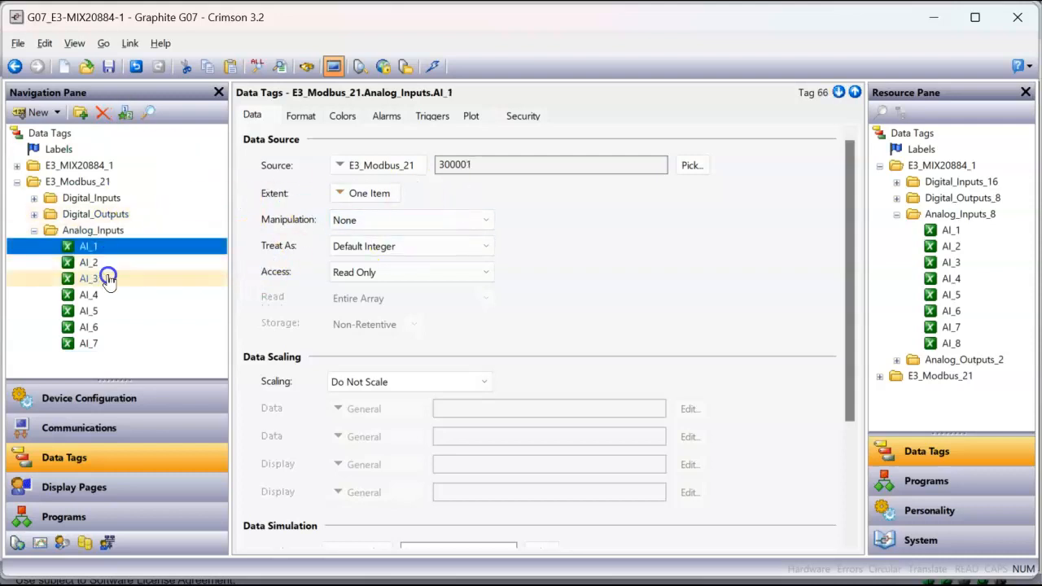
{"action": "key", "text": "Down"}
{"action": "key", "text": "Down"}
{"action": "key", "text": "Down"}
{"action": "key", "text": "Down"}
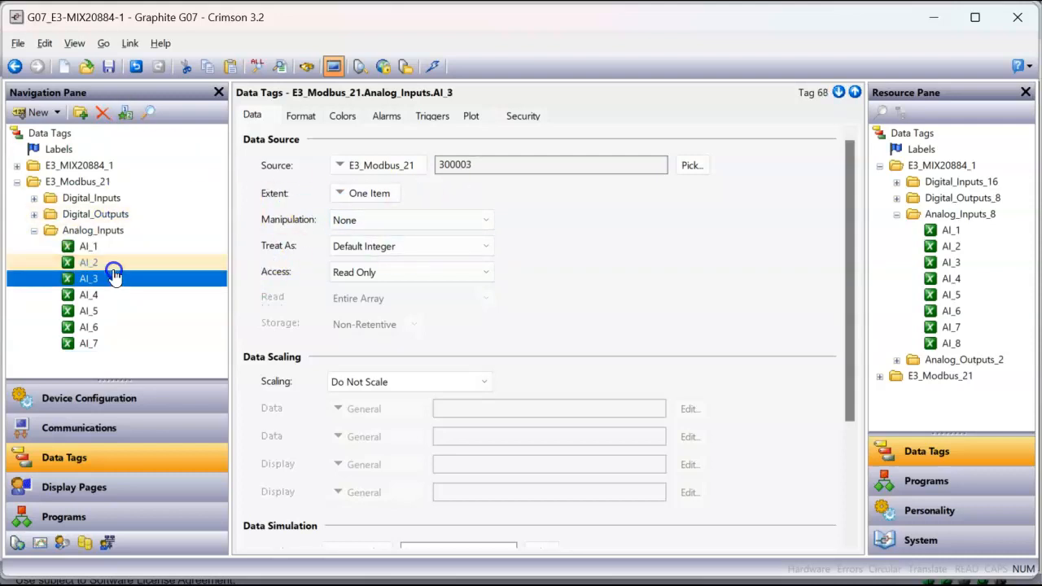
{"action": "key", "text": "Down"}
{"action": "key", "text": "Down"}
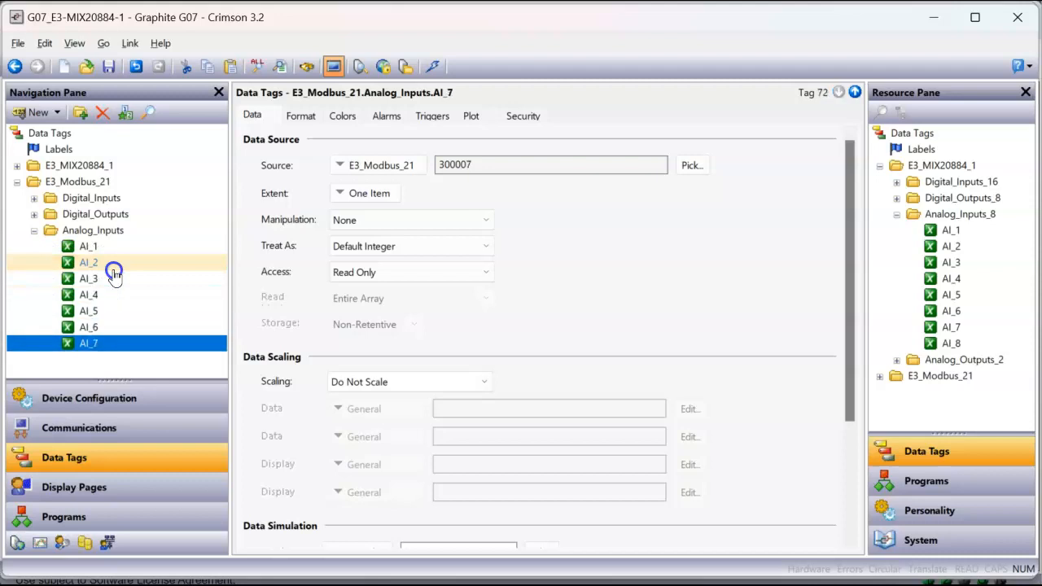
{"action": "left_click", "coordinate": [125, 115]}
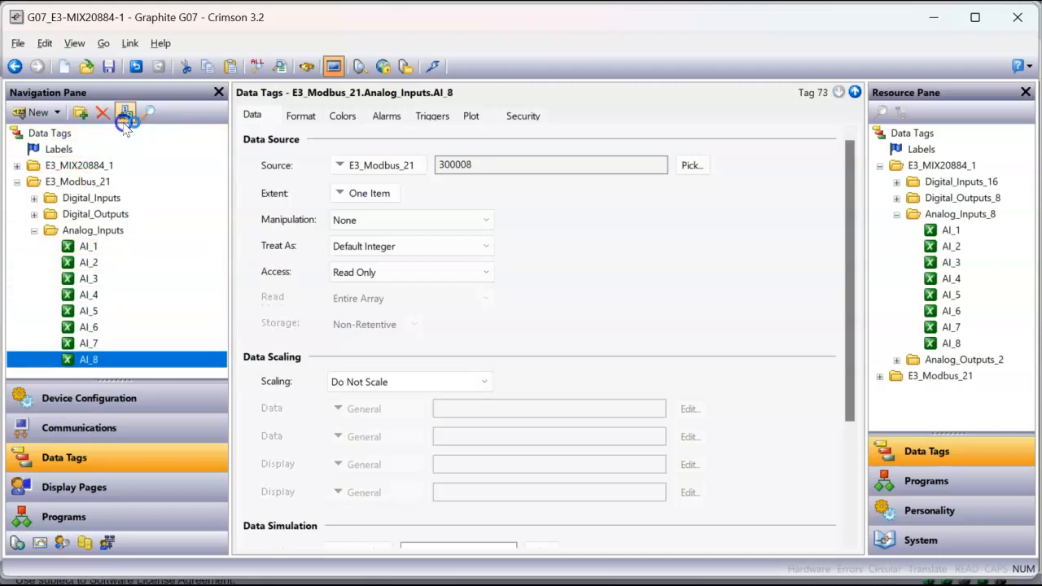
{"action": "left_click", "coordinate": [33, 230]}
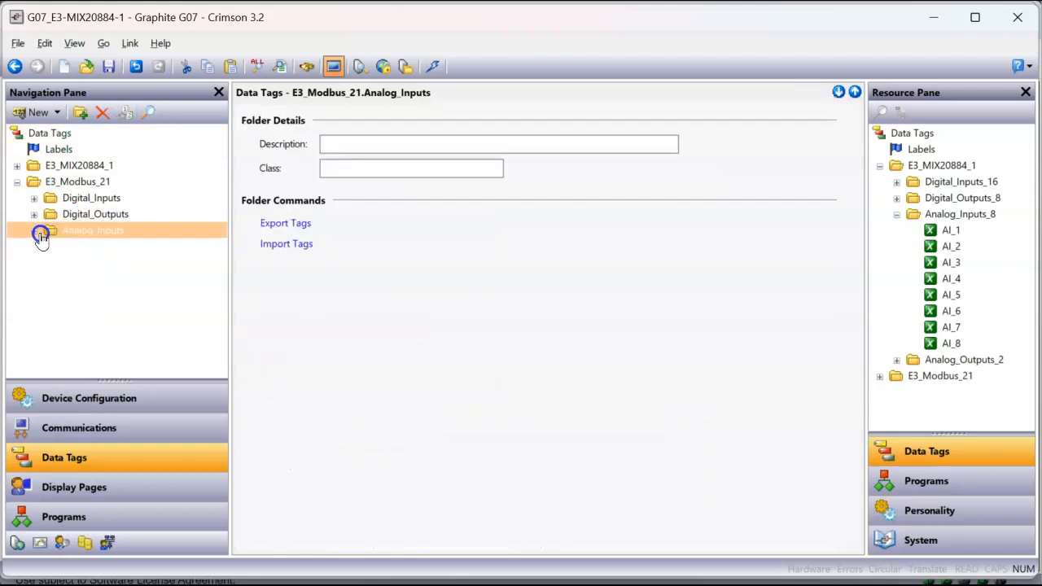
Step: Add a subfolder named Analog_Outputs inside the E3_Modbus_21 tag folder
{"action": "left_click", "coordinate": [118, 180]}
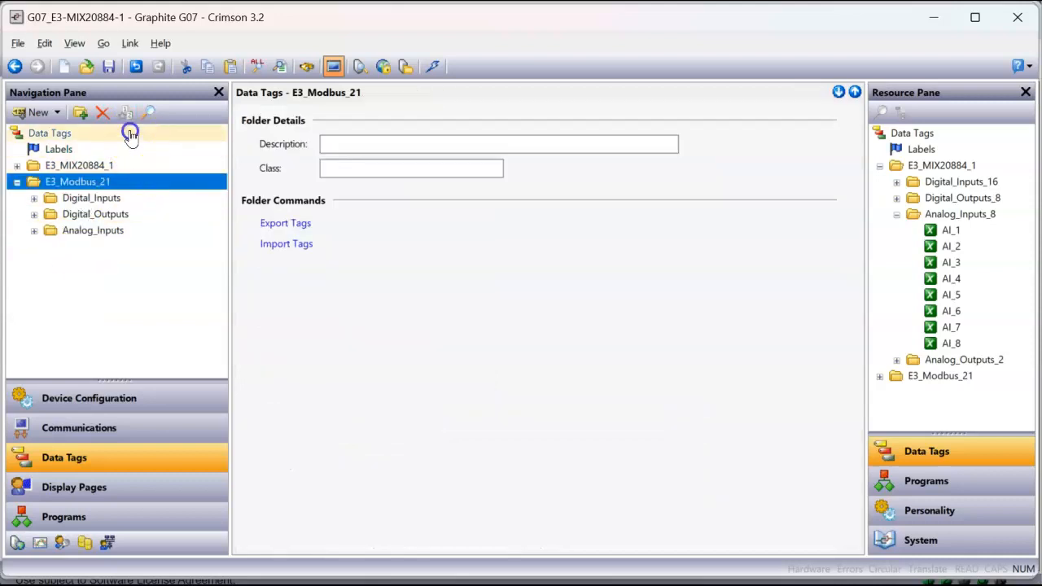
{"action": "left_click", "coordinate": [81, 111]}
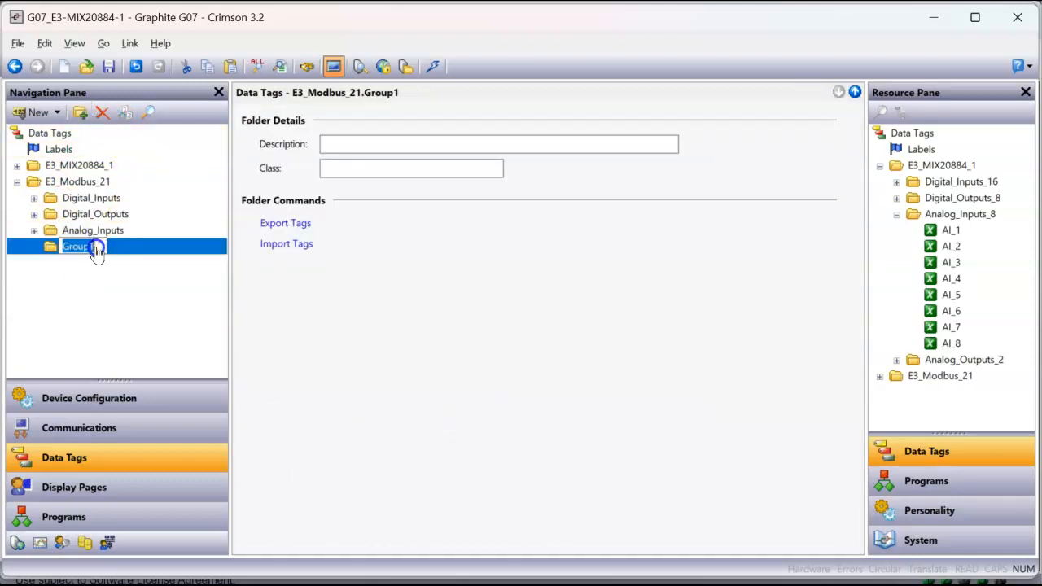
{"action": "type", "text": "Analog_Out"}
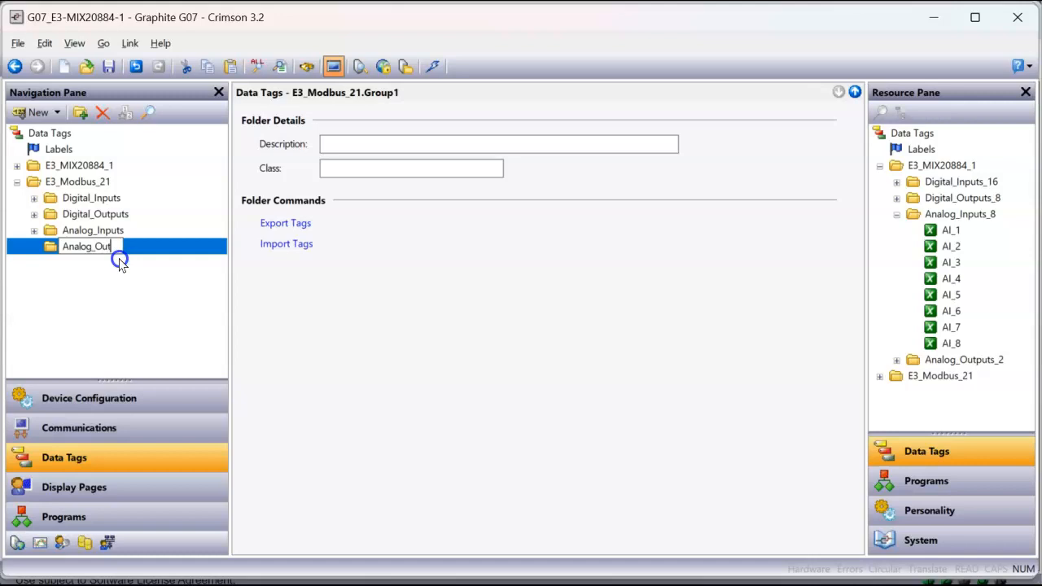
{"action": "type", "text": "puts"}
{"action": "key", "text": "Return"}
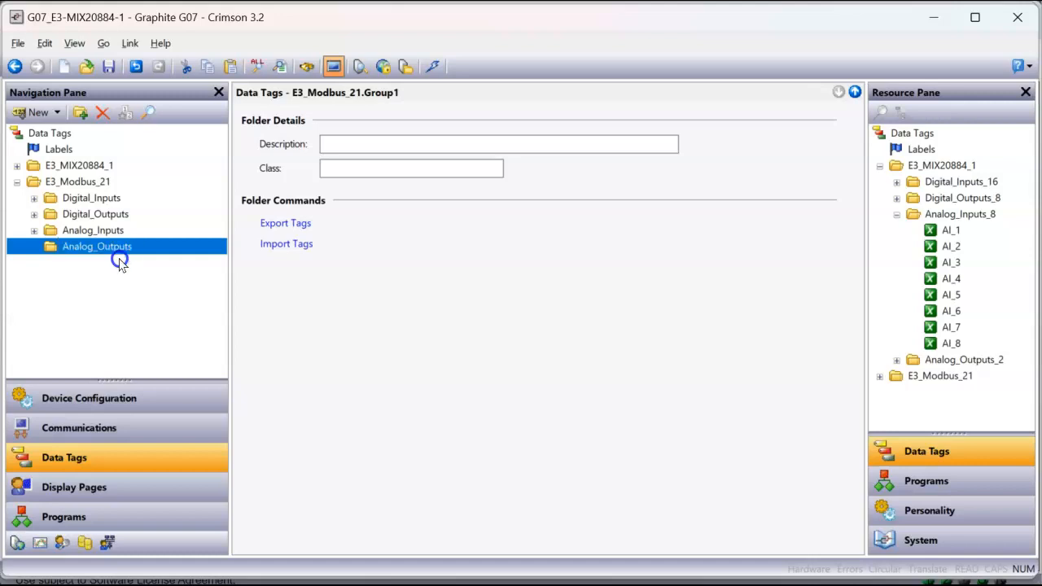
Step: Create a numeric tag named AO_1 in the Analog_Outputs folder of E3_Modbus_21
{"action": "left_click", "coordinate": [57, 111]}
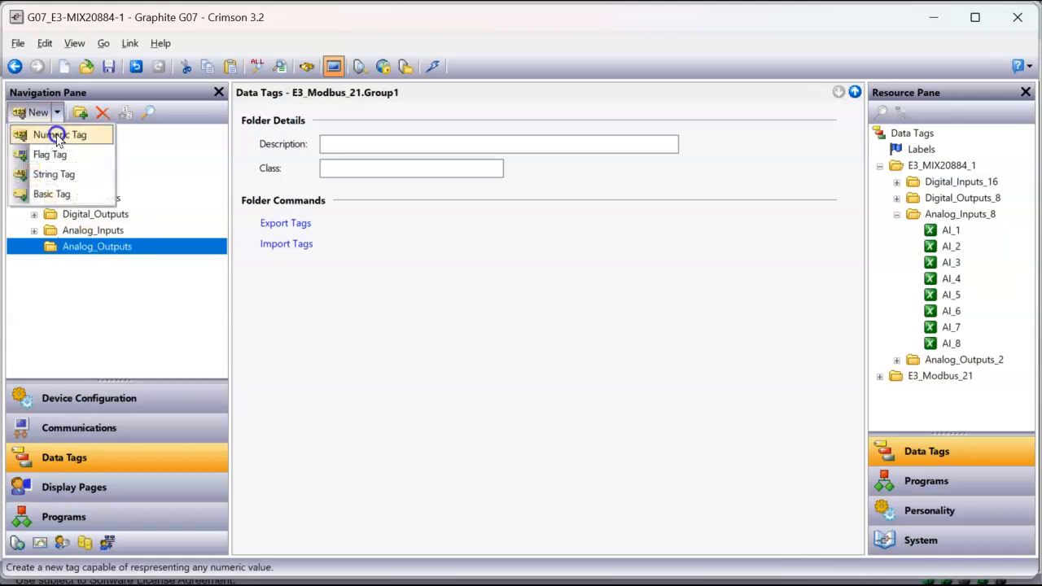
{"action": "left_click", "coordinate": [57, 136]}
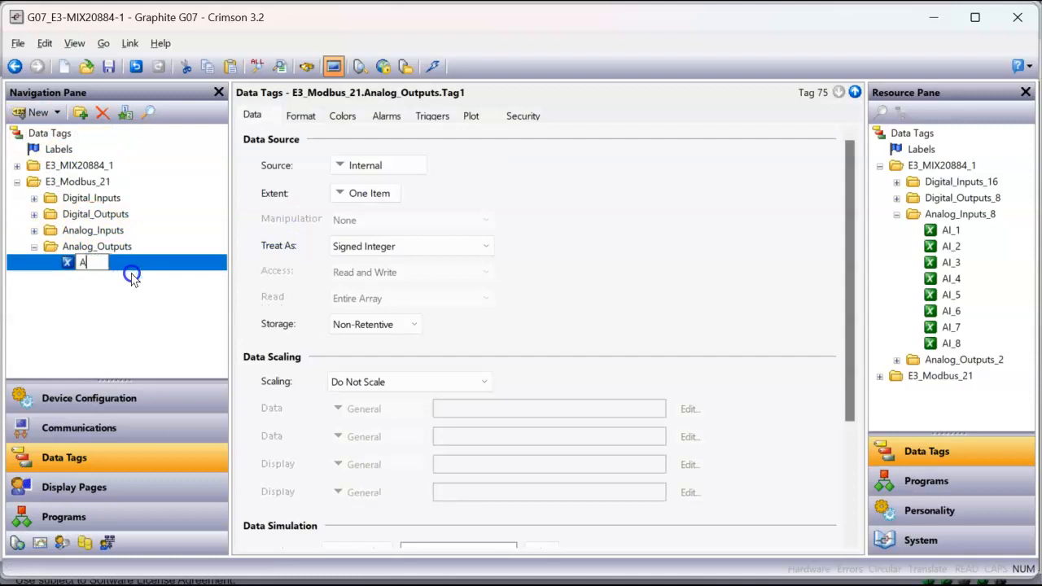
{"action": "key", "text": "Return"}
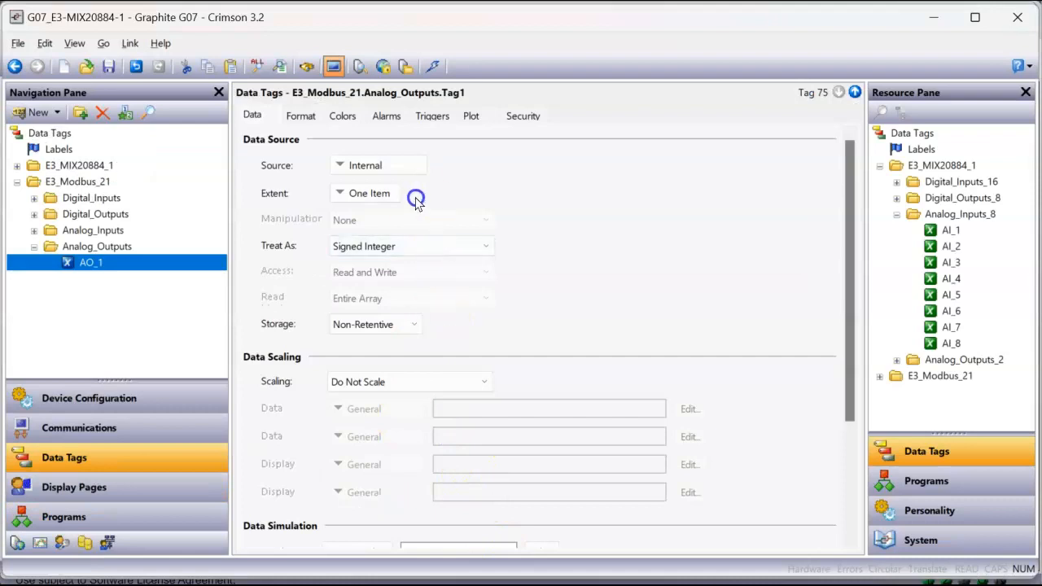
Step: Map AO_1's source to E3_Modbus_21 Holding Registers element 00001 as Word as Word
{"action": "left_click", "coordinate": [400, 165]}
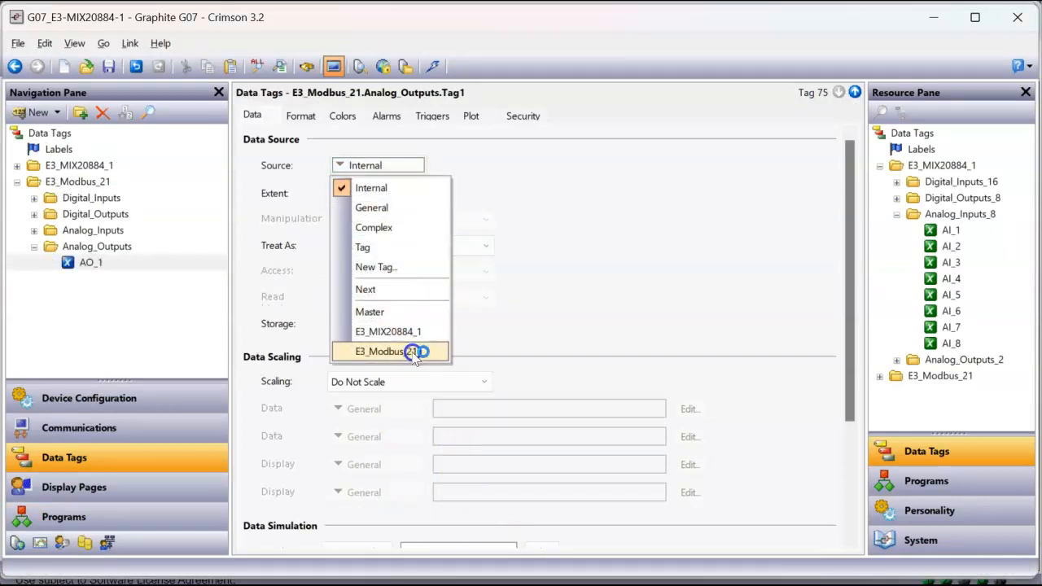
{"action": "left_click", "coordinate": [415, 352]}
{"action": "left_click", "coordinate": [359, 227]}
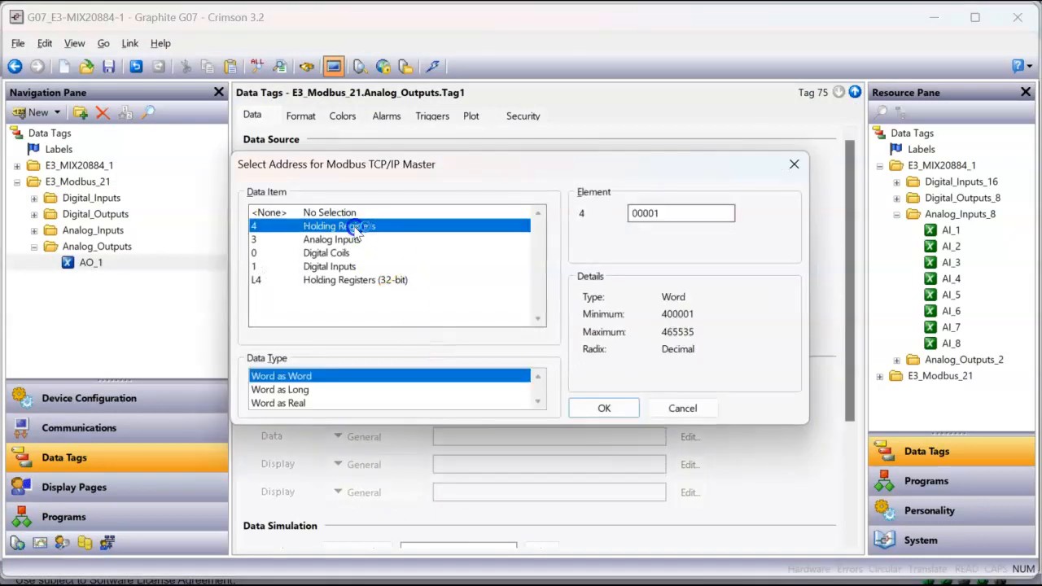
{"action": "left_click", "coordinate": [602, 409]}
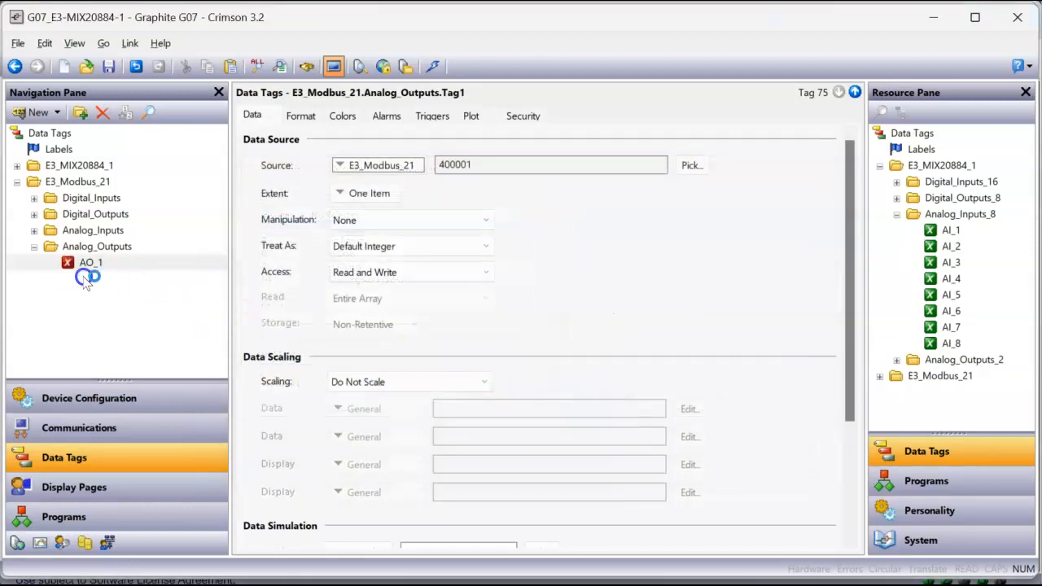
Step: Duplicate the AO_1 tag in the Modbus Analog_Outputs folder to create AO_2 through AO_4
{"action": "left_click", "coordinate": [112, 269]}
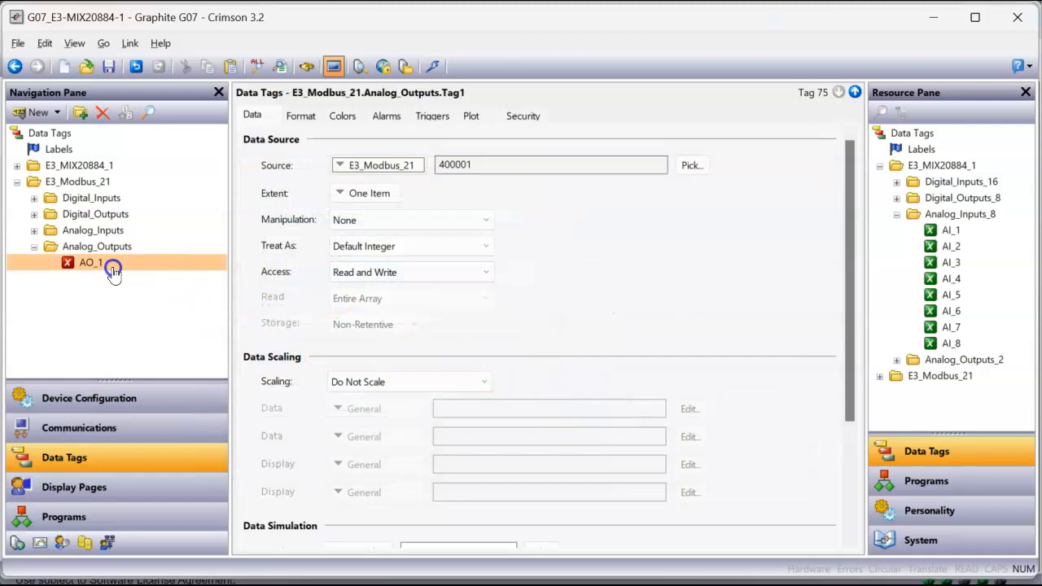
{"action": "left_click", "coordinate": [130, 113]}
{"action": "left_click", "coordinate": [130, 114]}
{"action": "left_click", "coordinate": [131, 112]}
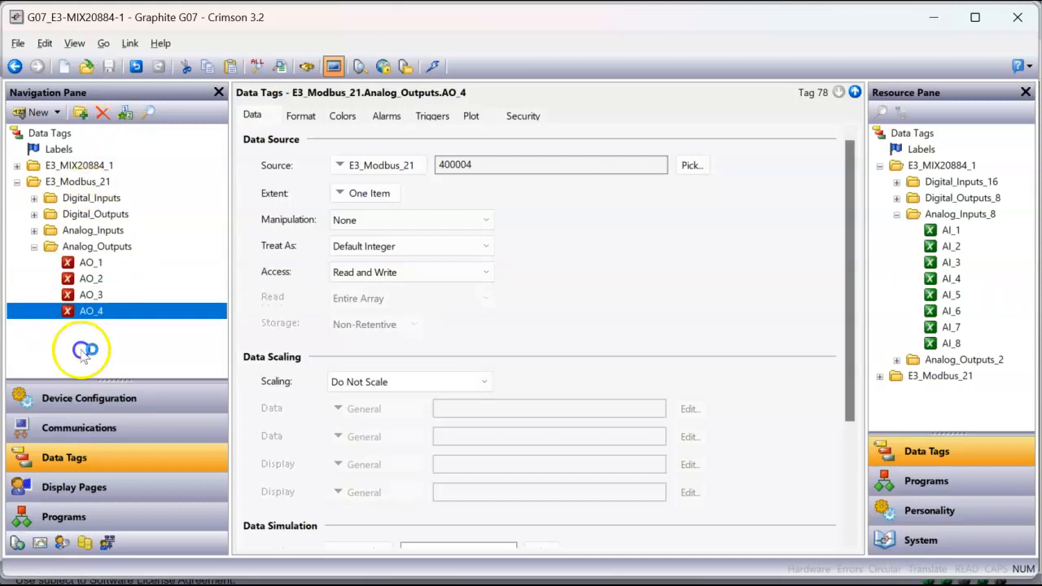
Step: Add a display page named E3_Modbus_21 directly after the E3_IO page
{"action": "left_click", "coordinate": [121, 487]}
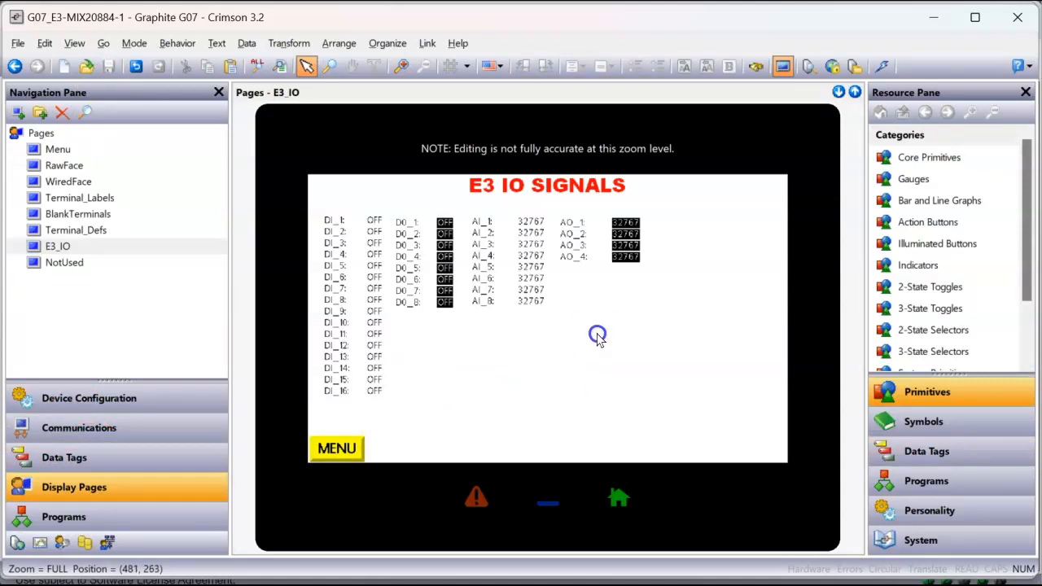
{"action": "left_click", "coordinate": [85, 248]}
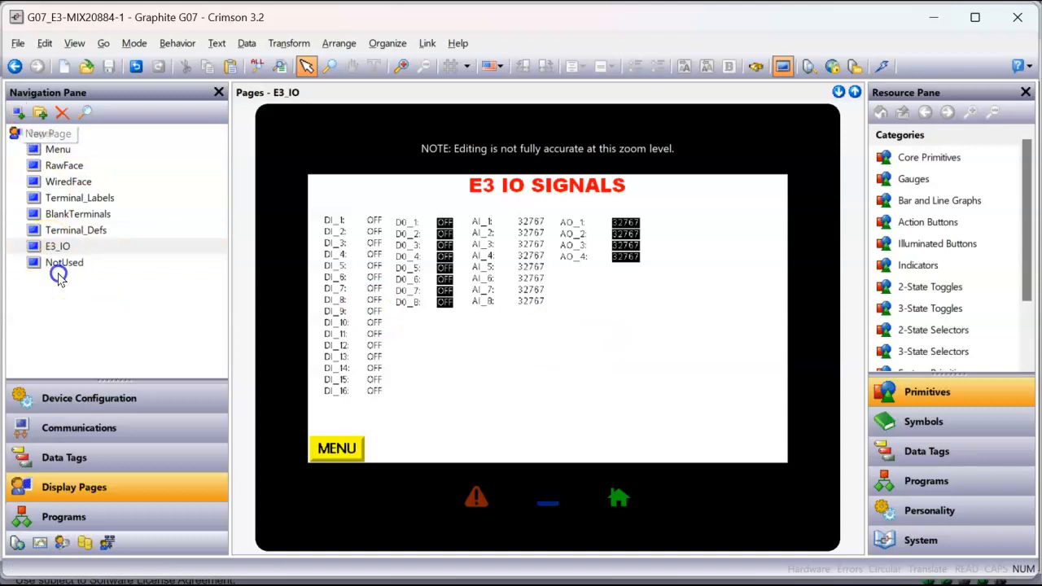
{"action": "left_click", "coordinate": [66, 247]}
{"action": "left_click", "coordinate": [19, 112]}
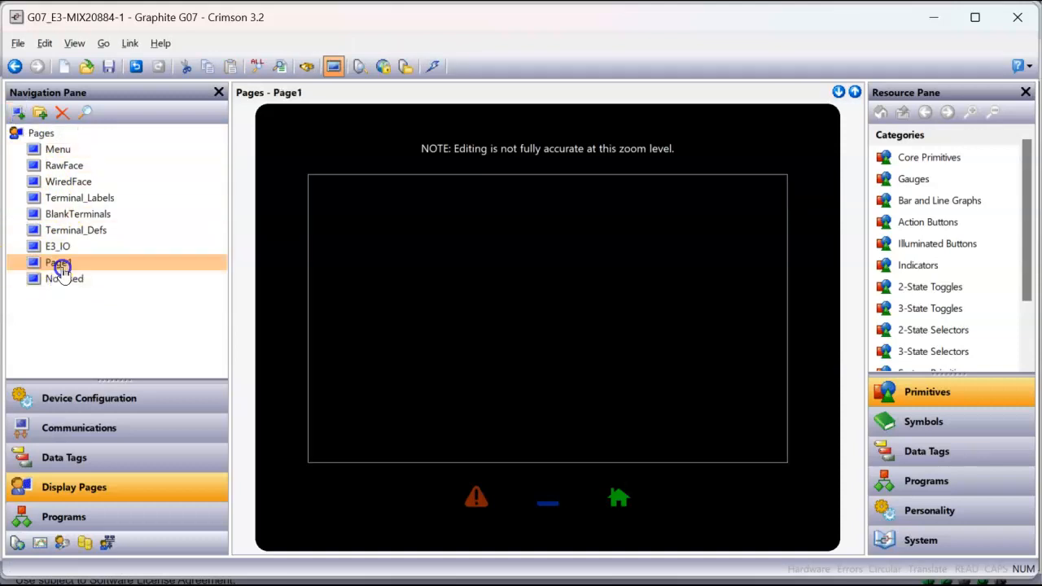
{"action": "type", "text": "E3_Modb"}
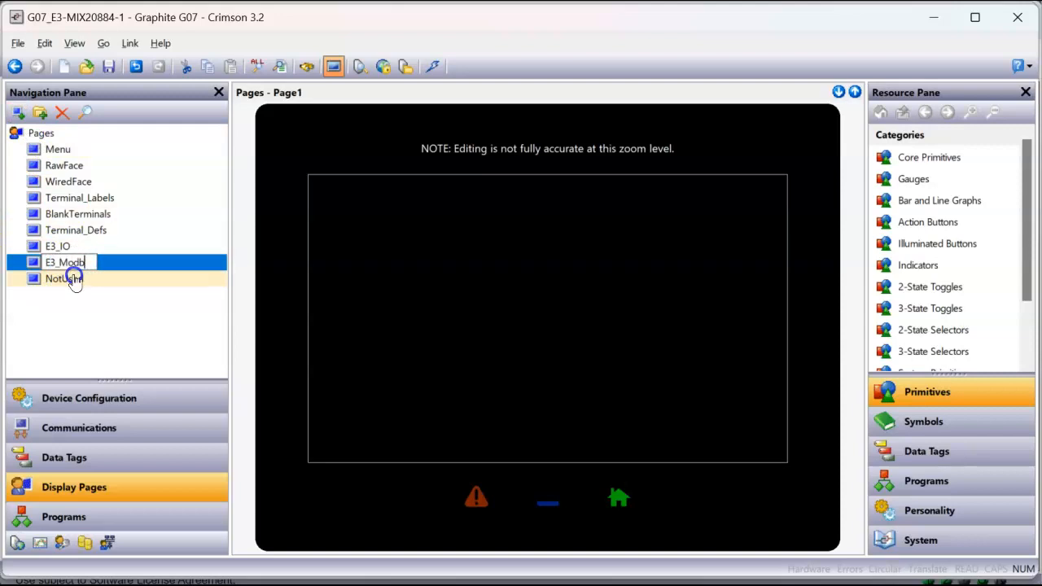
{"action": "type", "text": "us_21"}
{"action": "key", "text": "Return"}
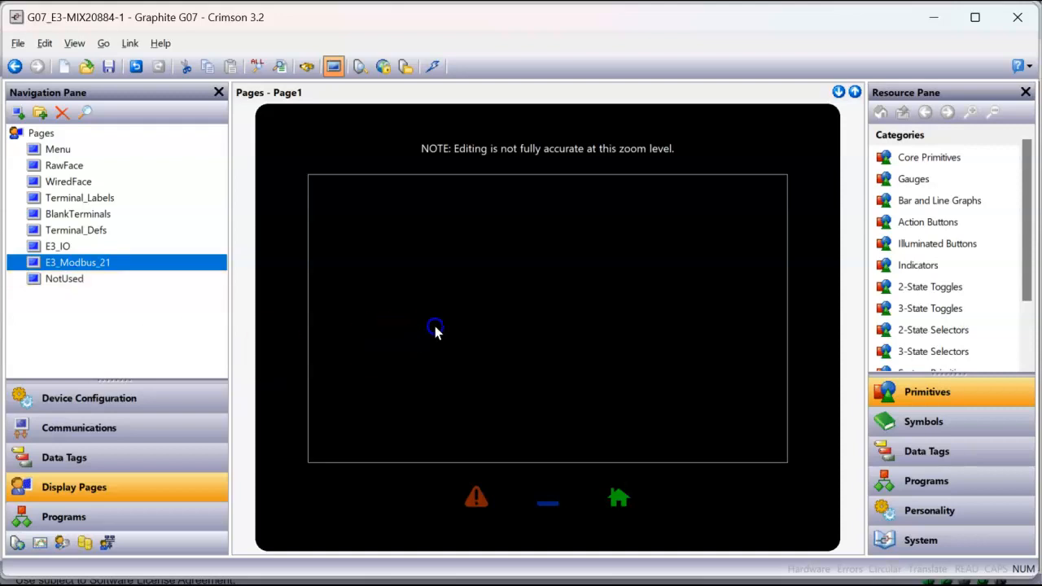
Step: Set the fill color of the E3_Modbus_21 display page to fixed White
{"action": "right_click", "coordinate": [435, 329]}
{"action": "left_click", "coordinate": [474, 382]}
{"action": "left_click", "coordinate": [453, 295]}
{"action": "left_click", "coordinate": [411, 310]}
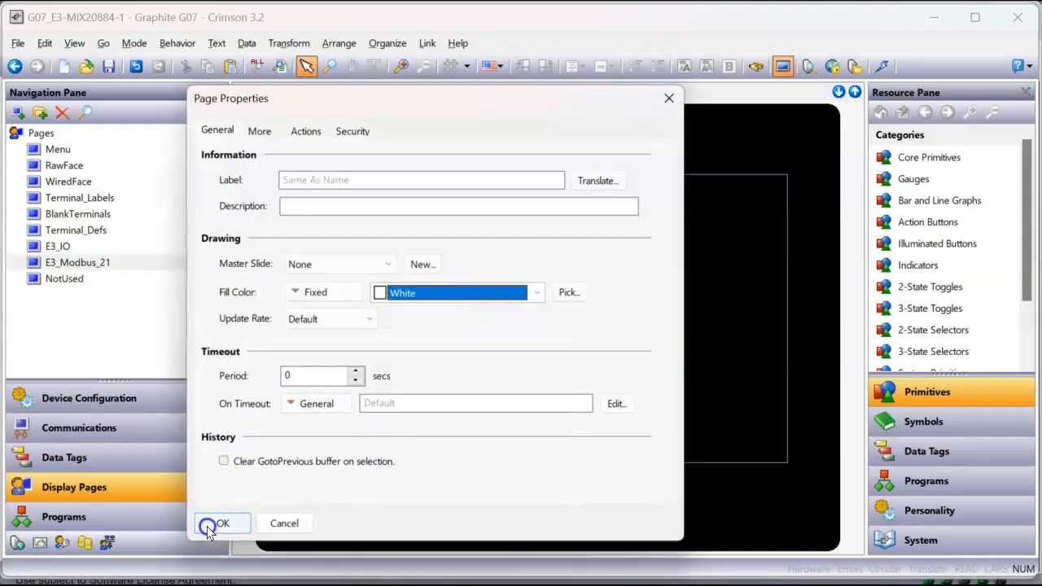
{"action": "left_click", "coordinate": [210, 525]}
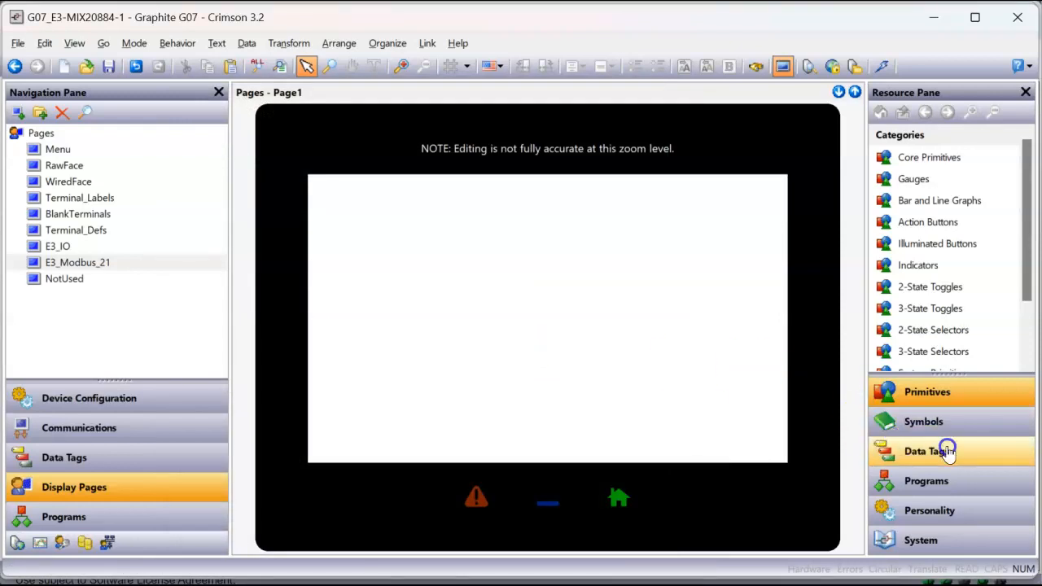
Step: Place the E3_Modbus_21 Digital_Inputs tags on the left side of the page and enlarge the block to about 124 by 212
{"action": "left_click", "coordinate": [944, 450]}
{"action": "left_click", "coordinate": [905, 218]}
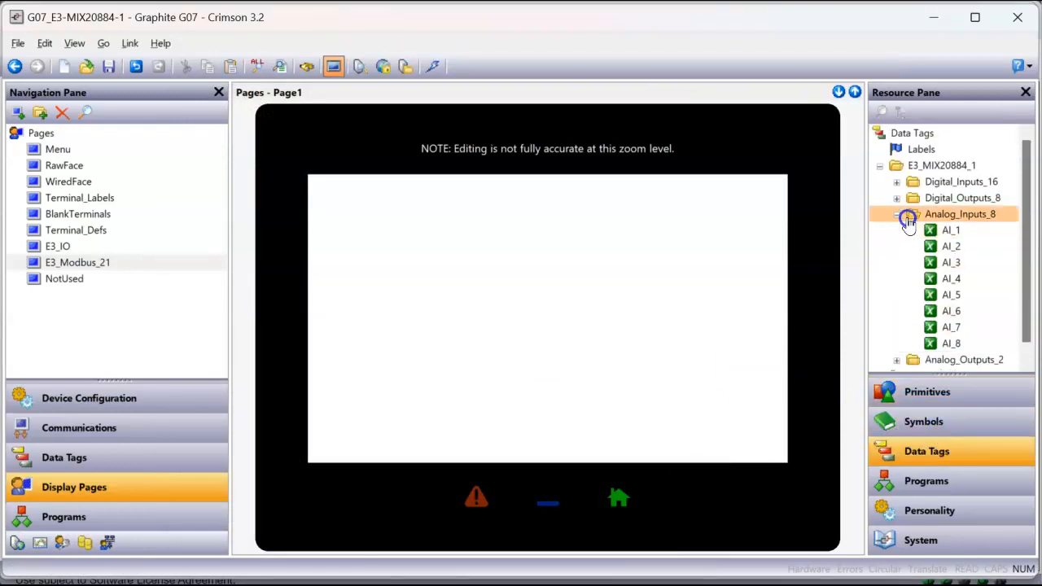
{"action": "left_click", "coordinate": [880, 166]}
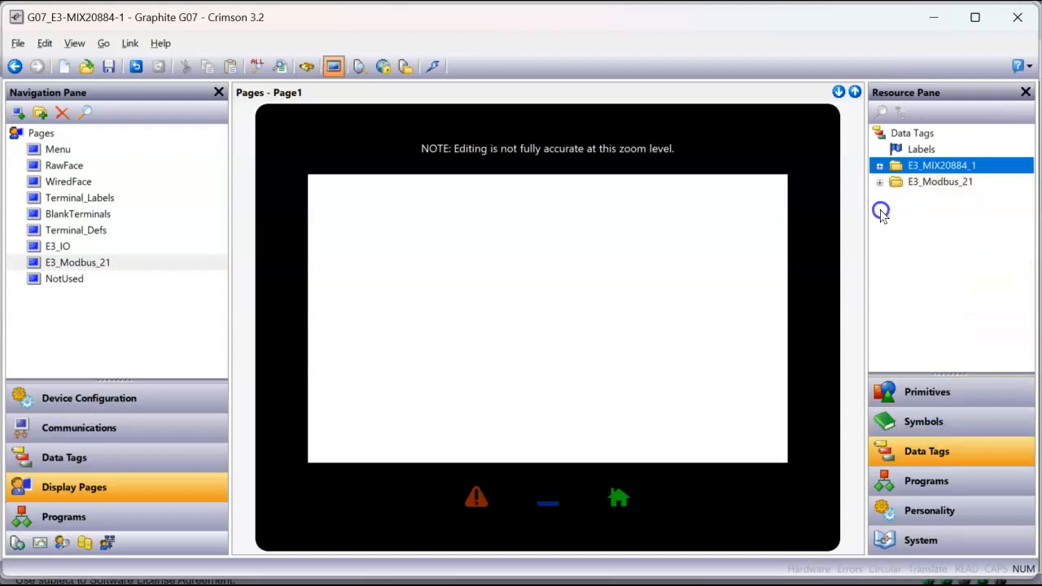
{"action": "left_click_drag", "start_coordinate": [916, 198], "coordinate": [394, 268]}
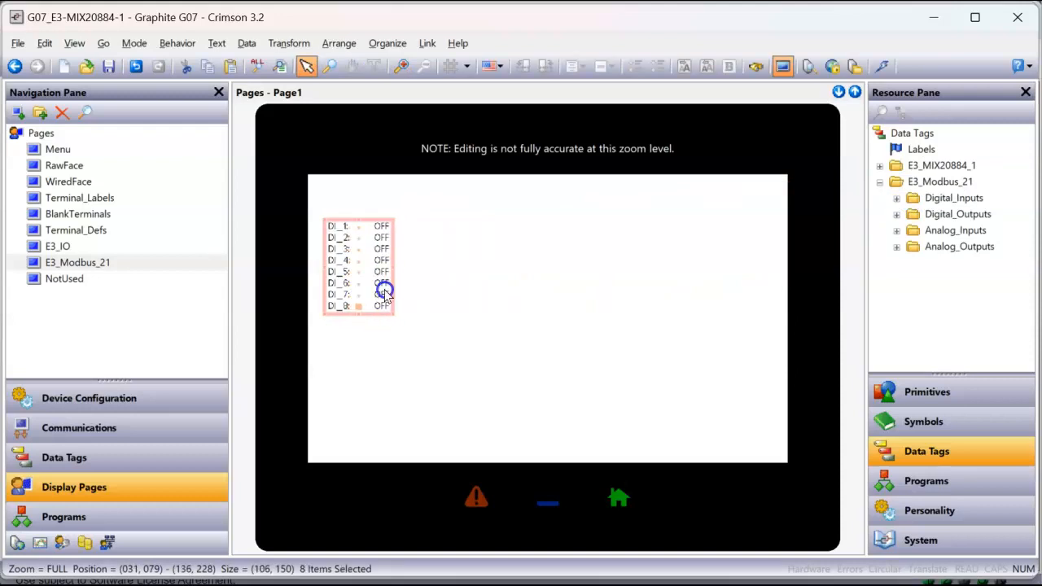
{"action": "left_click_drag", "start_coordinate": [392, 314], "coordinate": [404, 351]}
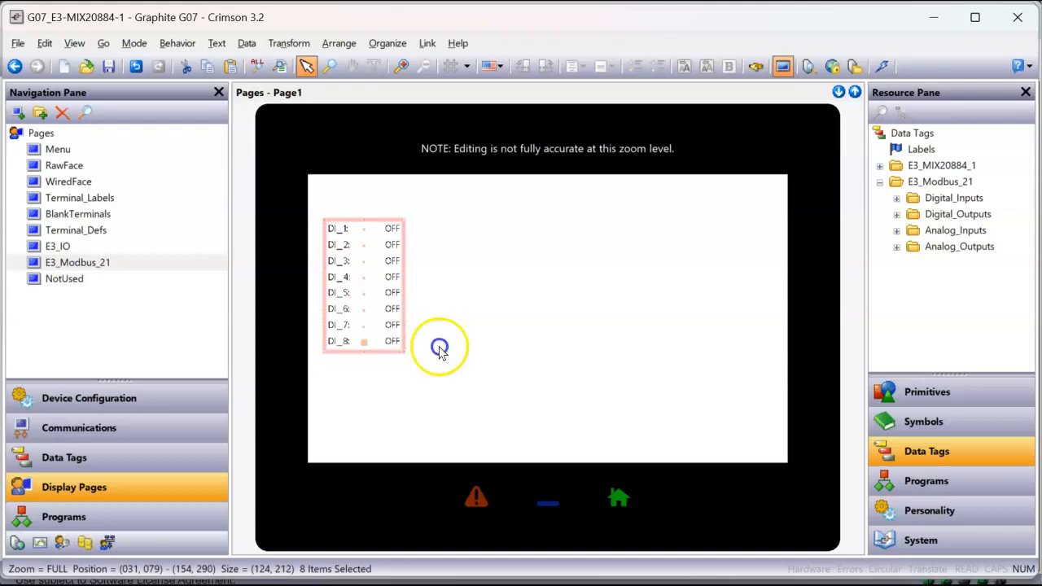
Step: Place the E3_Modbus_21 Digital_Outputs tags beside the digital inputs and enlarge the block to about 129 by 205
{"action": "left_click_drag", "start_coordinate": [952, 221], "coordinate": [456, 273]}
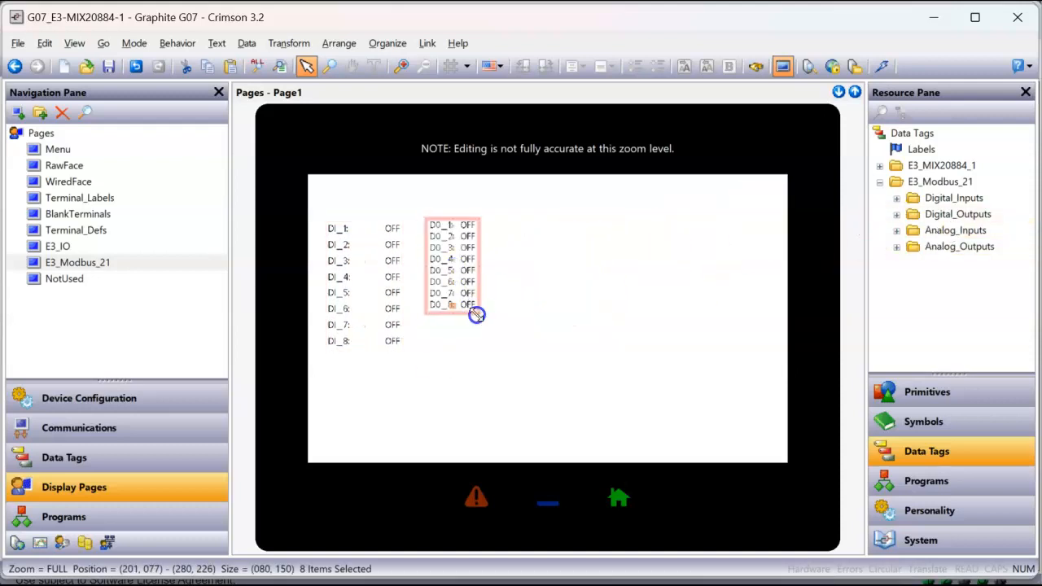
{"action": "left_click", "coordinate": [481, 321]}
{"action": "left_click_drag", "start_coordinate": [432, 241], "coordinate": [425, 222]}
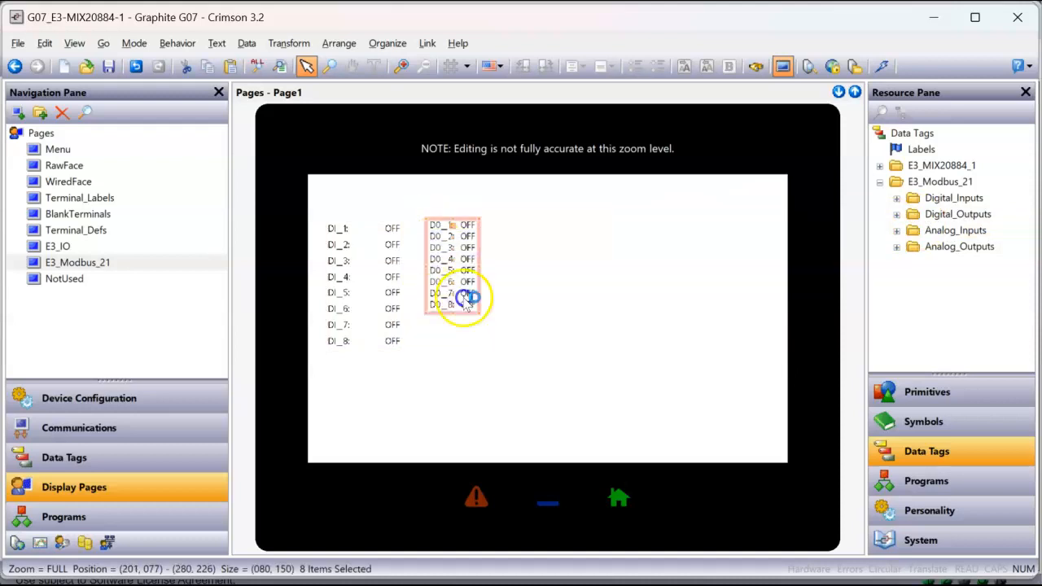
{"action": "left_click_drag", "start_coordinate": [477, 265], "coordinate": [494, 265]}
{"action": "right_click", "coordinate": [493, 314]}
{"action": "left_click", "coordinate": [494, 314]}
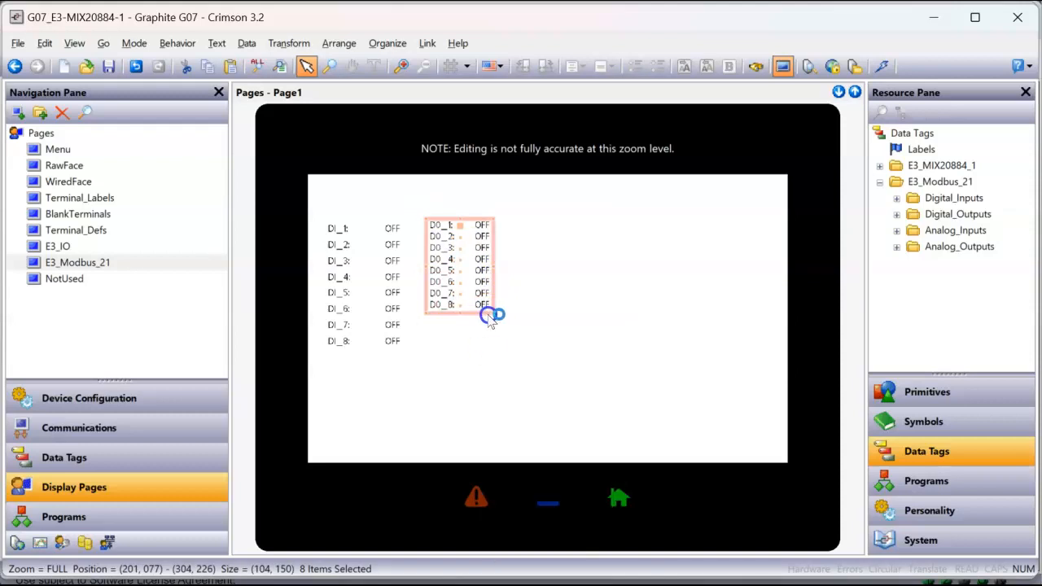
{"action": "left_click_drag", "start_coordinate": [494, 314], "coordinate": [504, 346]}
{"action": "left_click", "coordinate": [532, 244]}
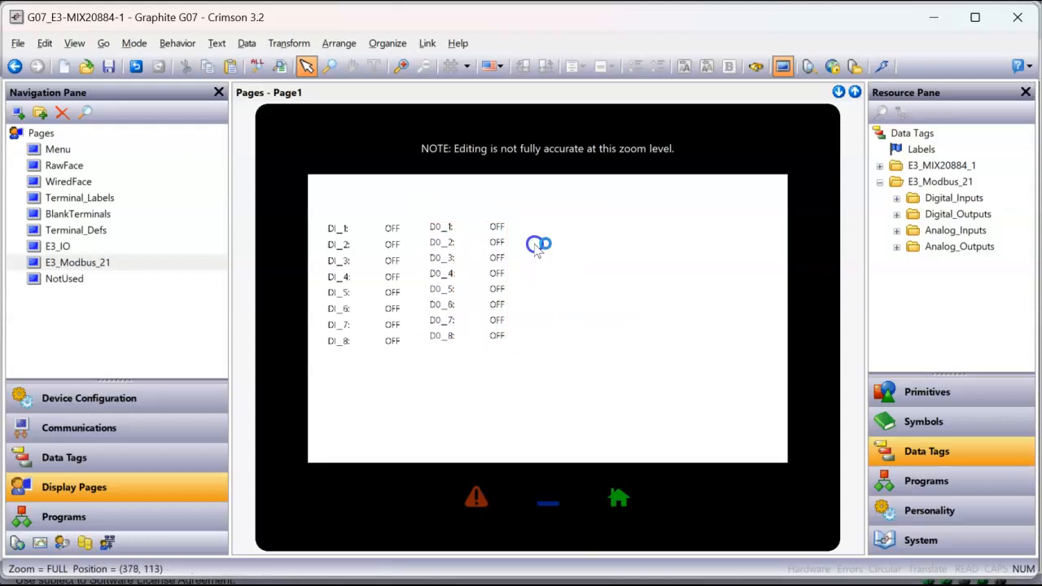
Step: Enable data entry on the D0_1 data box of the E3_Modbus_21 page
{"action": "left_click", "coordinate": [506, 227]}
{"action": "left_click", "coordinate": [600, 271]}
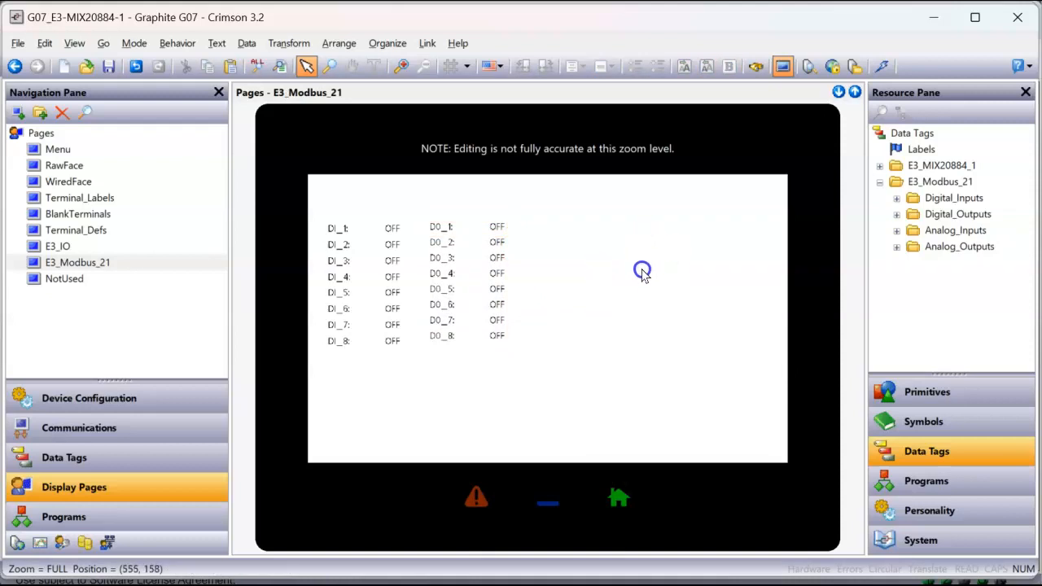
{"action": "left_click", "coordinate": [496, 227]}
{"action": "left_click", "coordinate": [527, 221]}
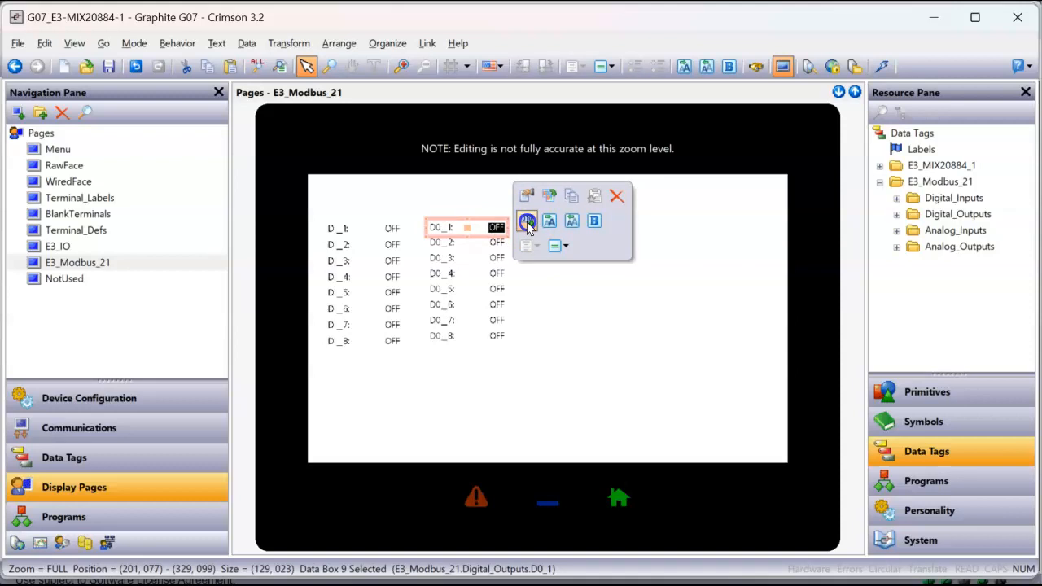
{"action": "left_click", "coordinate": [538, 284]}
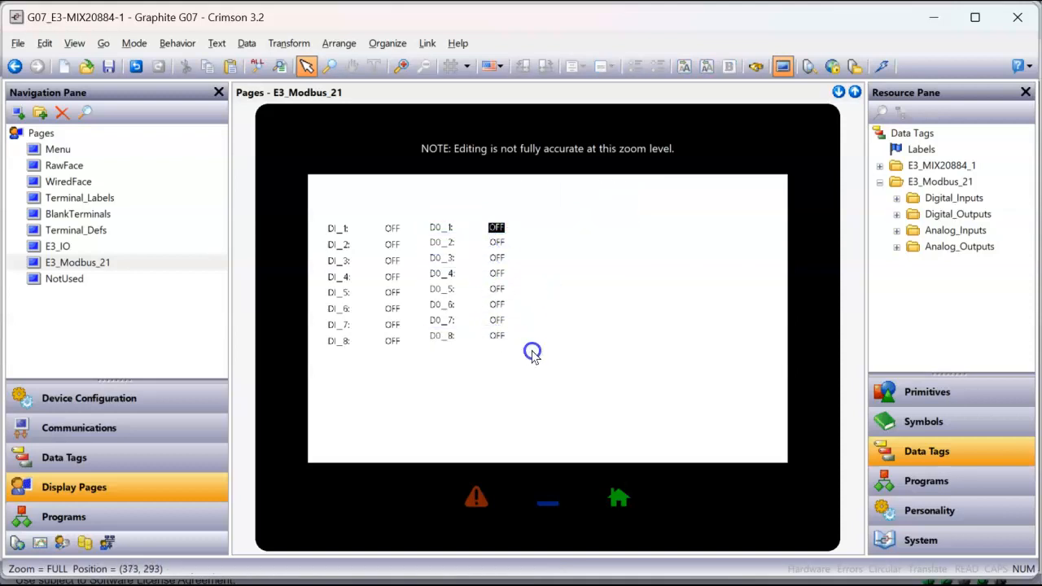
Step: Copy all formatting from the D0_1 data box to the D0_2 through D0_8 data boxes
{"action": "left_click_drag", "start_coordinate": [530, 352], "coordinate": [411, 233]}
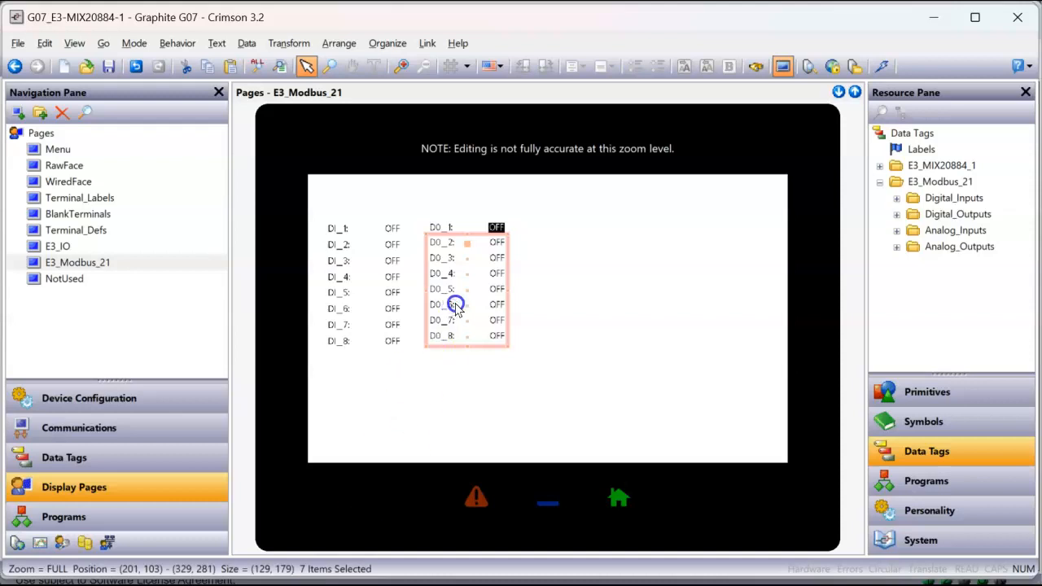
{"action": "right_click", "coordinate": [470, 301]}
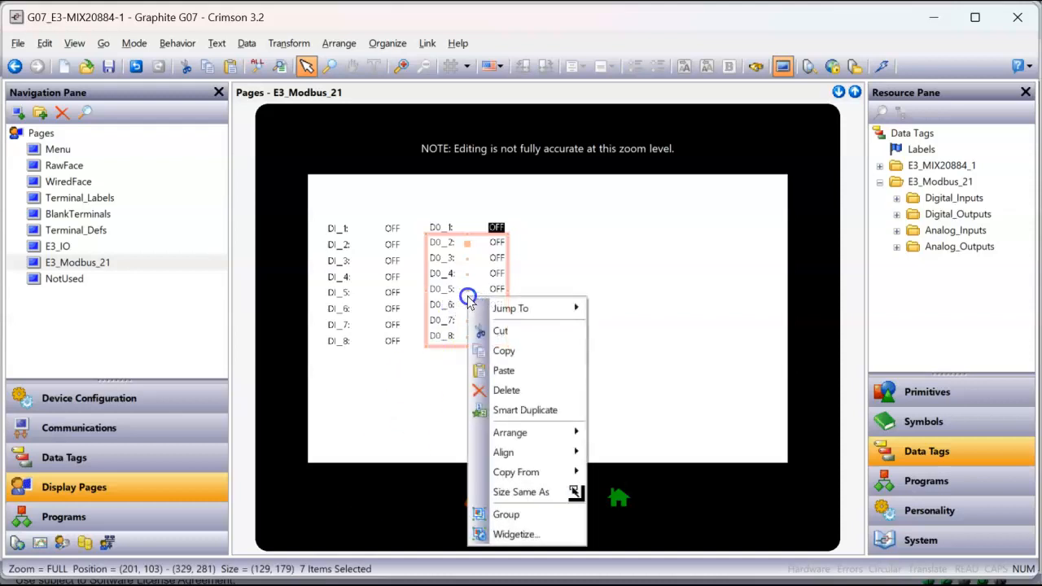
{"action": "mouse_move", "coordinate": [537, 476]}
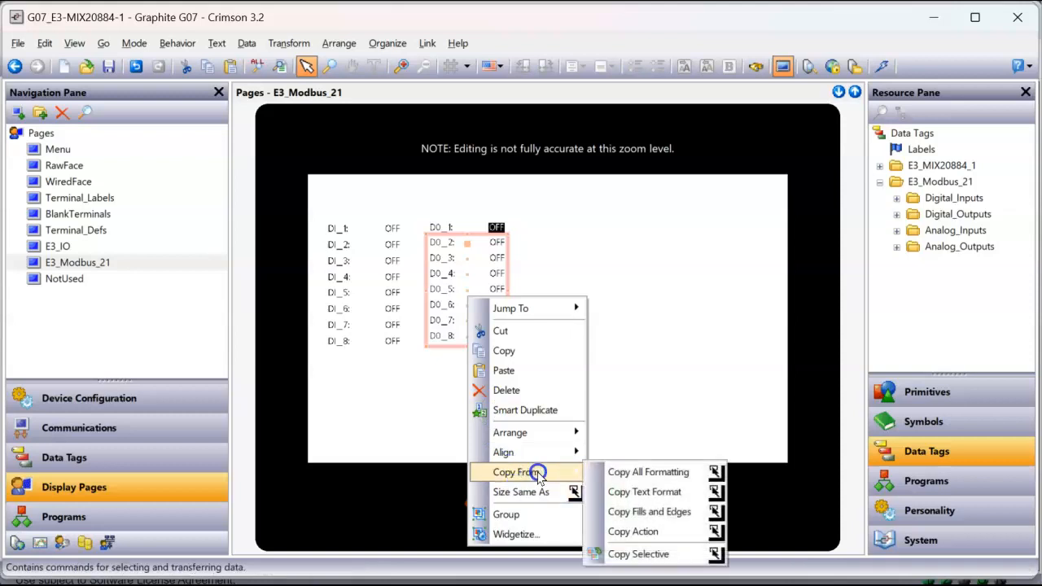
{"action": "left_click", "coordinate": [633, 473]}
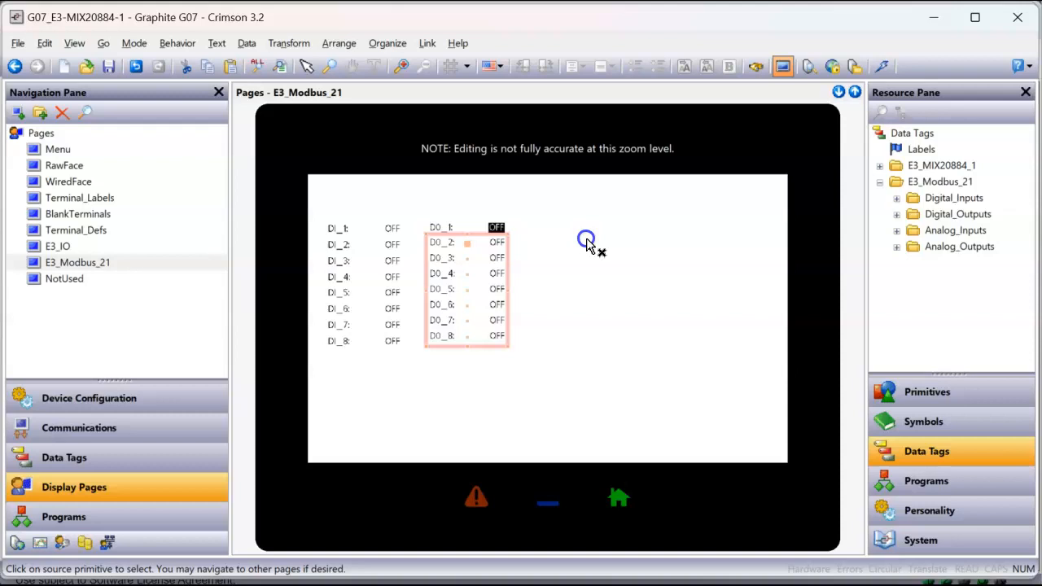
{"action": "left_click", "coordinate": [464, 223]}
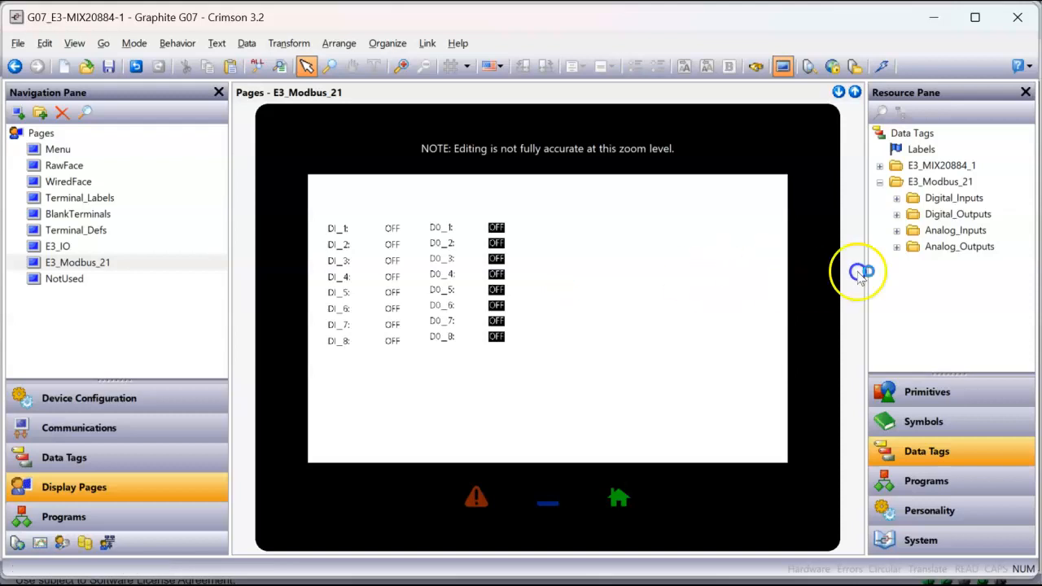
Step: Place the E3_Modbus_21 Analog_Inputs and Analog_Outputs tags in two columns to the right of the digital outputs
{"action": "left_click_drag", "start_coordinate": [927, 231], "coordinate": [618, 273]}
{"action": "left_click_drag", "start_coordinate": [950, 247], "coordinate": [731, 305]}
{"action": "left_click", "coordinate": [748, 331]}
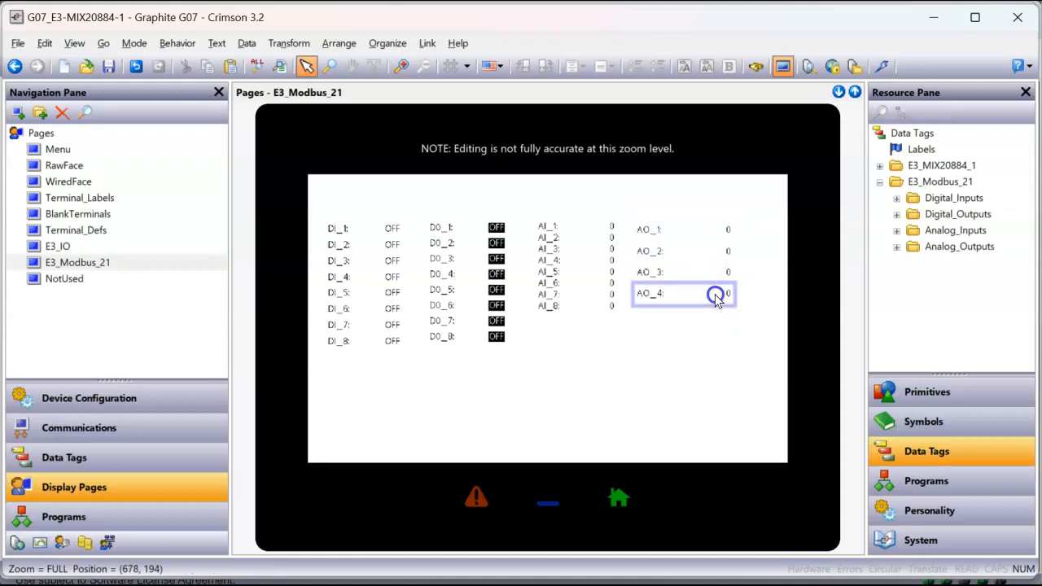
Step: Enable data entry on each of the AO_1 through AO_4 data boxes
{"action": "left_click", "coordinate": [721, 230]}
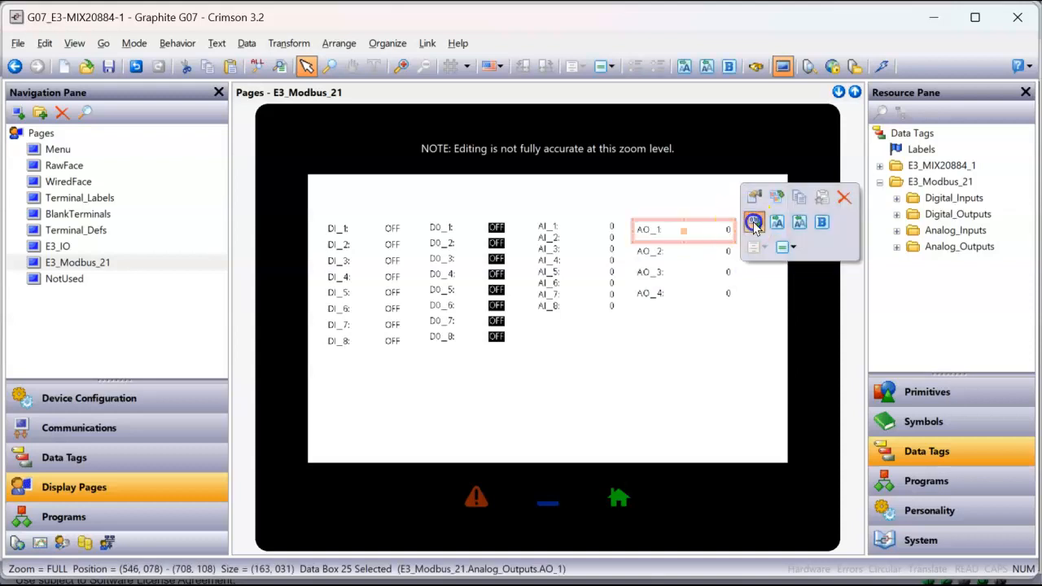
{"action": "left_click", "coordinate": [729, 253]}
{"action": "left_click", "coordinate": [751, 248]}
{"action": "left_click", "coordinate": [730, 278]}
{"action": "left_click", "coordinate": [751, 268]}
{"action": "left_click", "coordinate": [709, 294]}
{"action": "left_click", "coordinate": [749, 285]}
{"action": "left_click", "coordinate": [720, 360]}
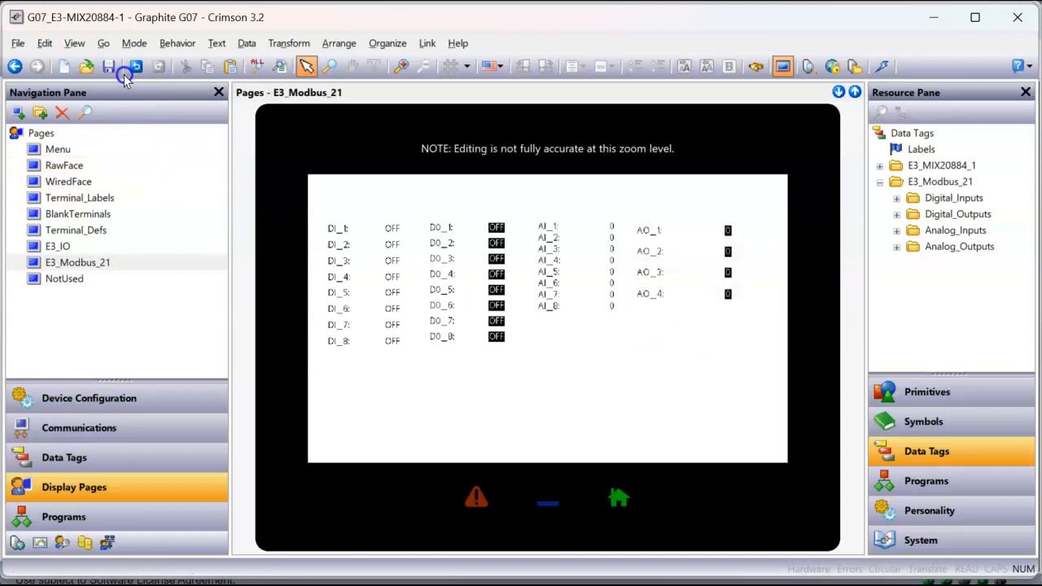
Step: Save the database and smart-duplicate the E3 IO button on the Menu page
{"action": "left_click", "coordinate": [102, 149]}
{"action": "left_click_drag", "start_coordinate": [102, 149], "coordinate": [53, 153]}
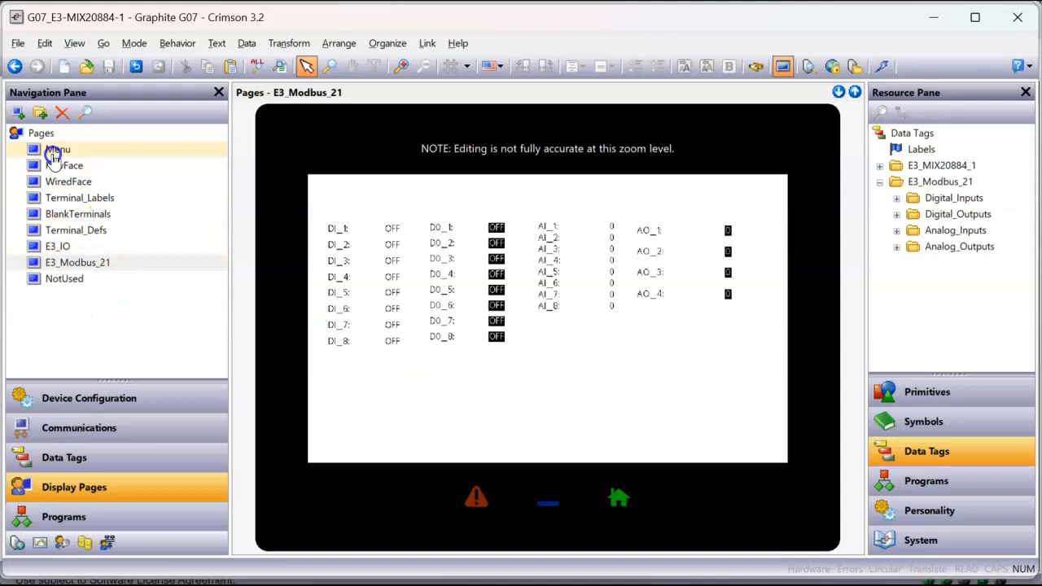
{"action": "left_click", "coordinate": [53, 153]}
{"action": "left_click", "coordinate": [355, 409]}
{"action": "right_click", "coordinate": [374, 411]}
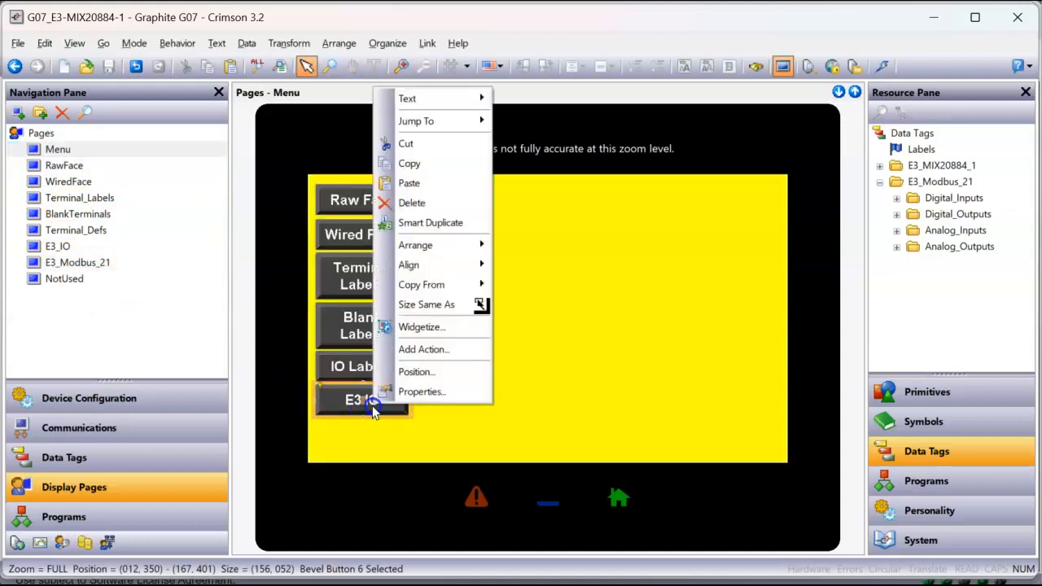
{"action": "left_click", "coordinate": [448, 225]}
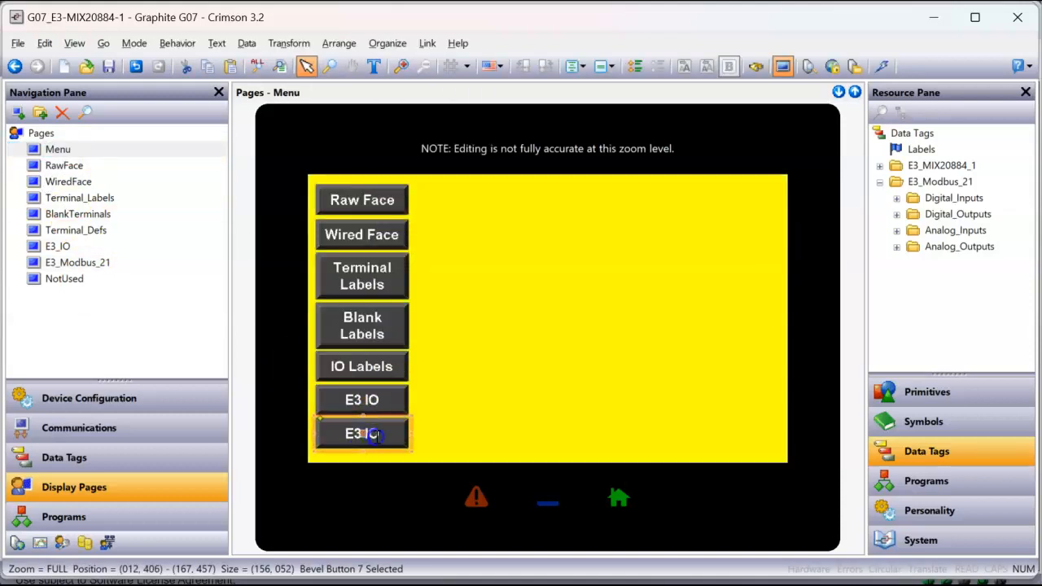
Step: Set the duplicated Menu button's text to E3 Modbus
{"action": "right_click", "coordinate": [374, 431]}
{"action": "left_click", "coordinate": [430, 421]}
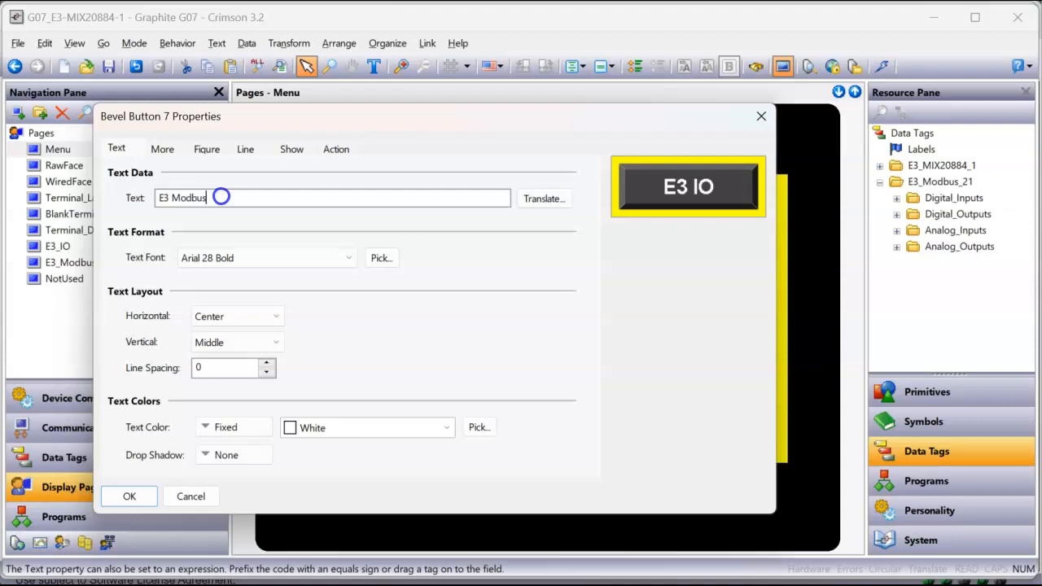
{"action": "type", "text": "E3 Modbus 21"}
{"action": "key", "text": "Return"}
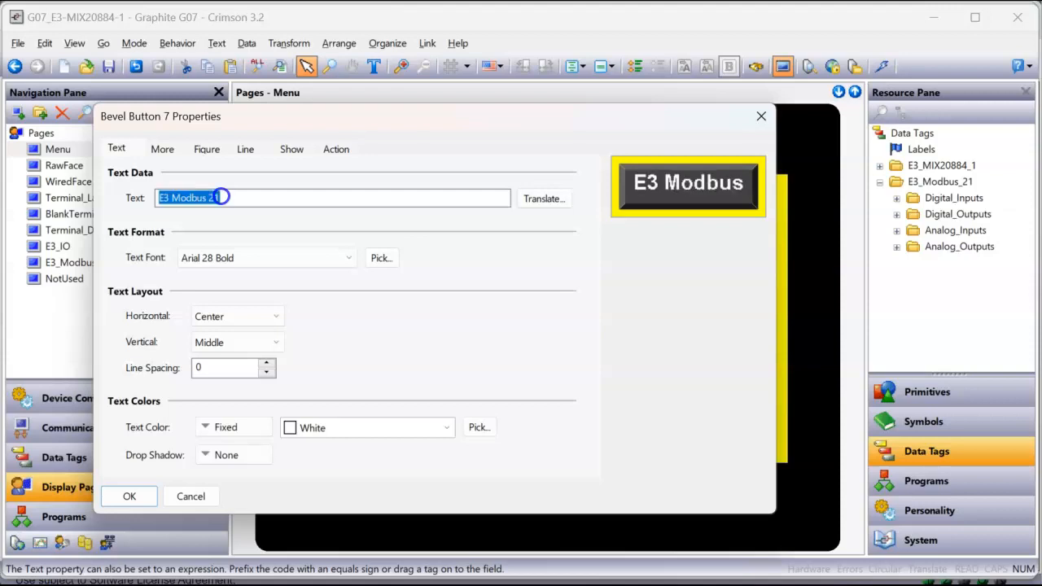
{"action": "left_click", "coordinate": [222, 197]}
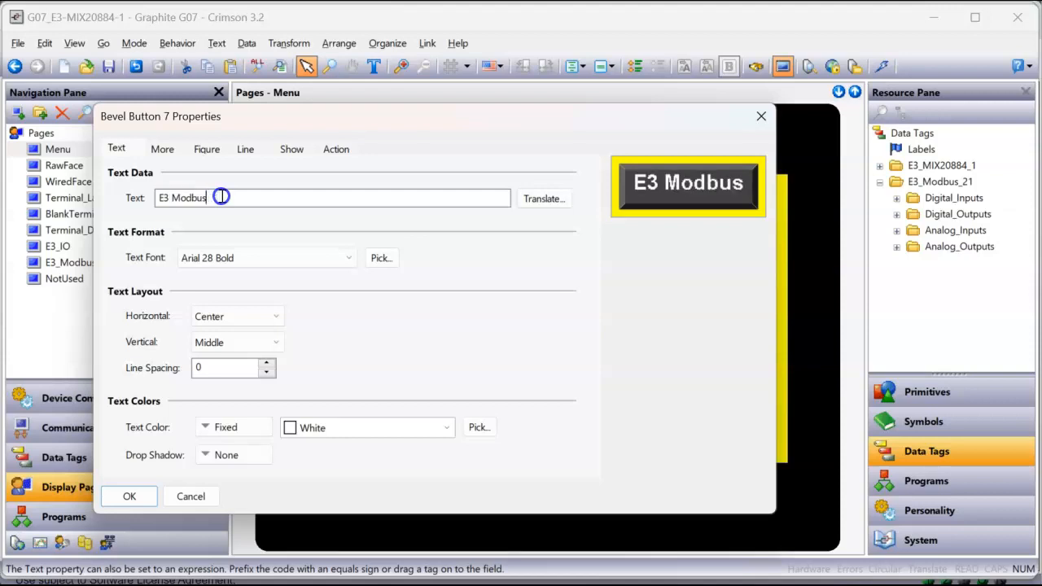
{"action": "key", "text": "Return"}
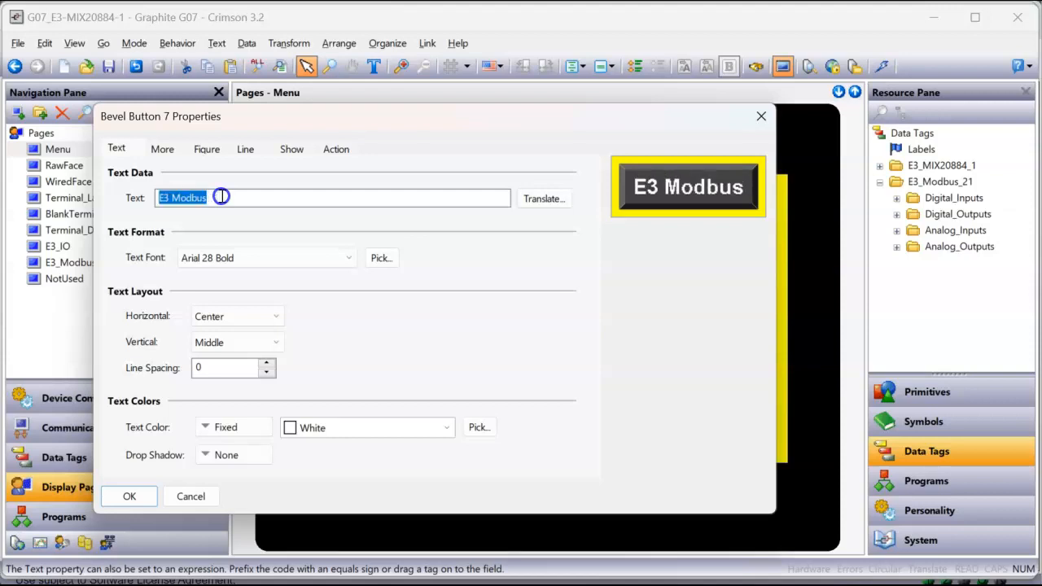
Step: Set the E3 Modbus button's Goto Page action to target the E3_Modbus_21 page and accept the properties
{"action": "left_click", "coordinate": [333, 150]}
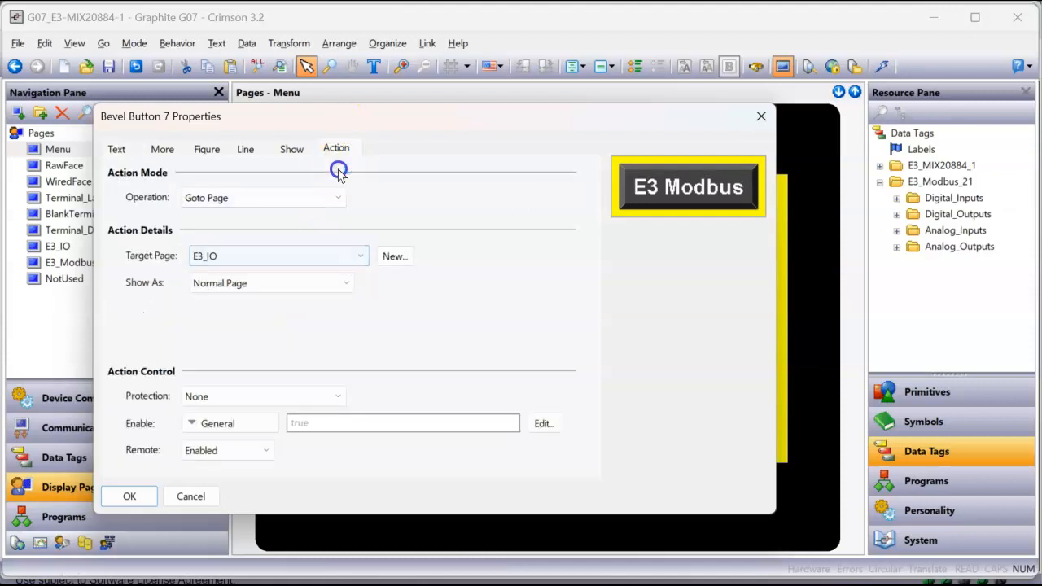
{"action": "left_click", "coordinate": [321, 256]}
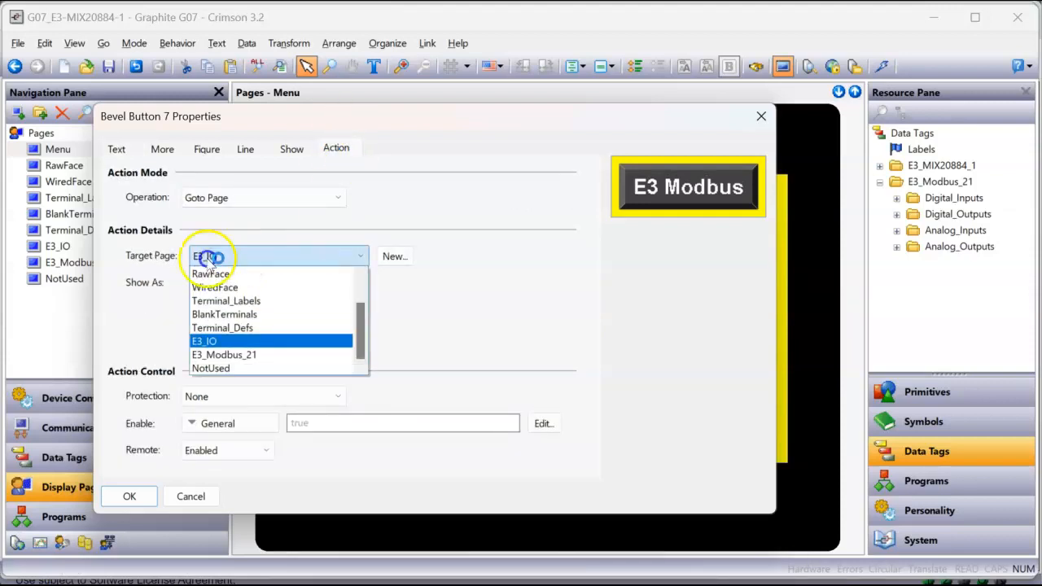
{"action": "left_click", "coordinate": [278, 360]}
{"action": "left_click", "coordinate": [129, 496]}
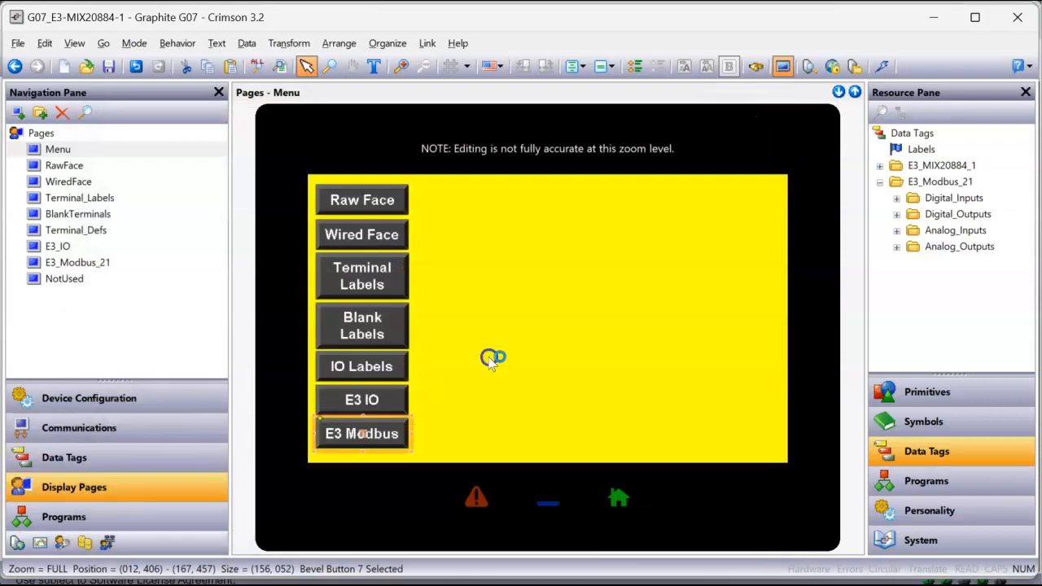
Step: Copy the yellow MENU button from the BlankTerminals page and paste it onto the E3_Modbus_21 page
{"action": "left_click", "coordinate": [78, 183]}
{"action": "left_click", "coordinate": [79, 198]}
{"action": "left_click", "coordinate": [77, 214]}
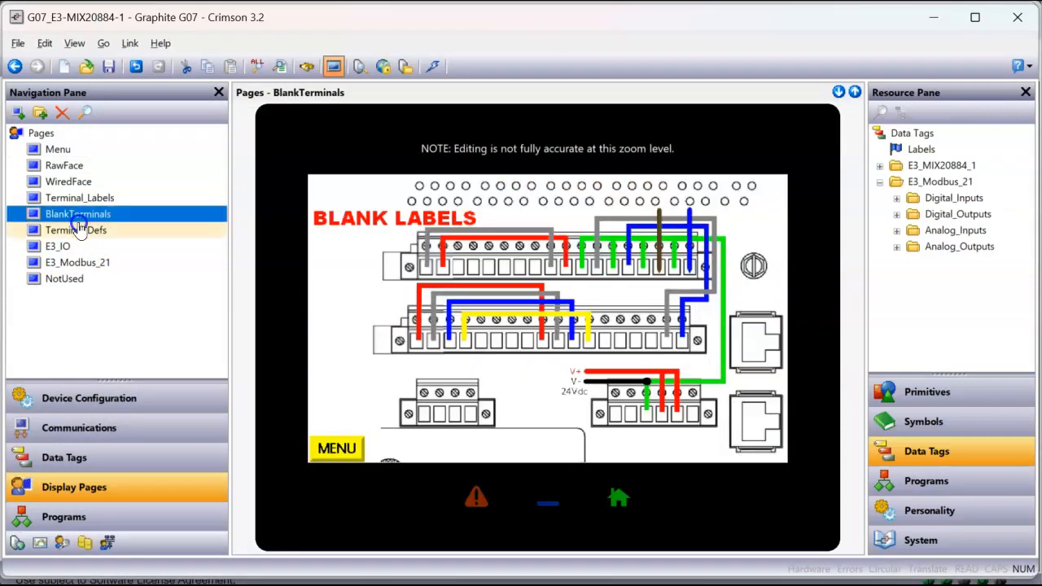
{"action": "right_click", "coordinate": [338, 450]}
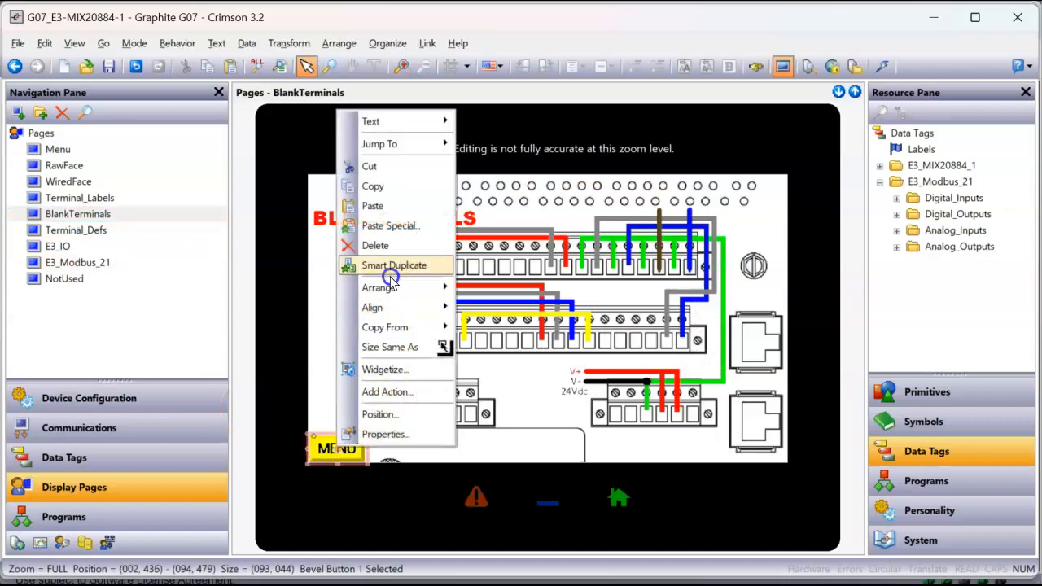
{"action": "left_click", "coordinate": [382, 186]}
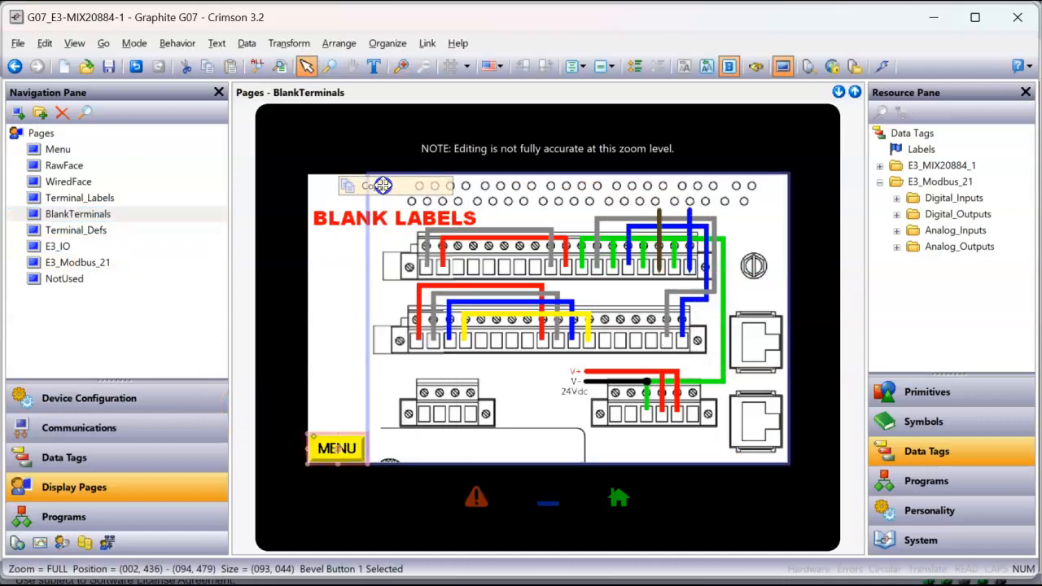
{"action": "left_click", "coordinate": [80, 263]}
{"action": "left_click", "coordinate": [356, 407]}
{"action": "right_click", "coordinate": [408, 424]}
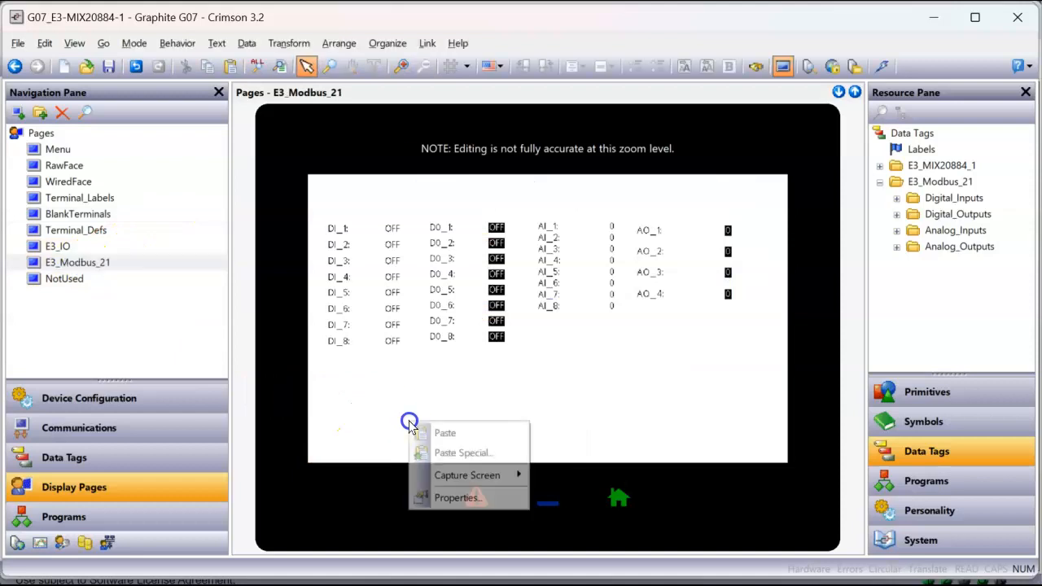
{"action": "left_click", "coordinate": [428, 431]}
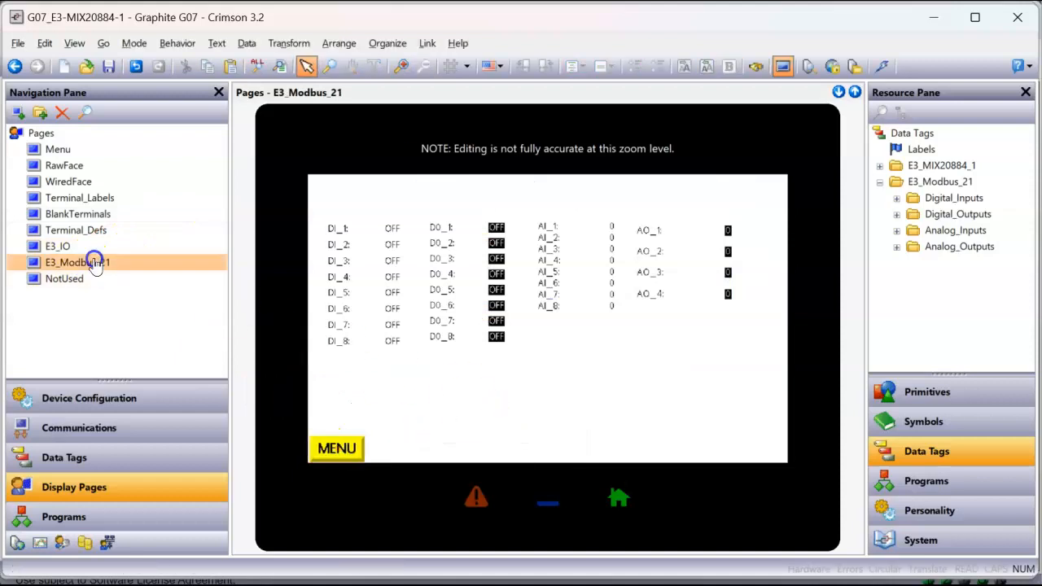
Step: Copy the E3 IO SIGNALS title from the E3_IO page and paste it onto the E3_Modbus_21 page
{"action": "left_click", "coordinate": [64, 248]}
{"action": "left_click", "coordinate": [493, 189]}
{"action": "right_click", "coordinate": [510, 190]}
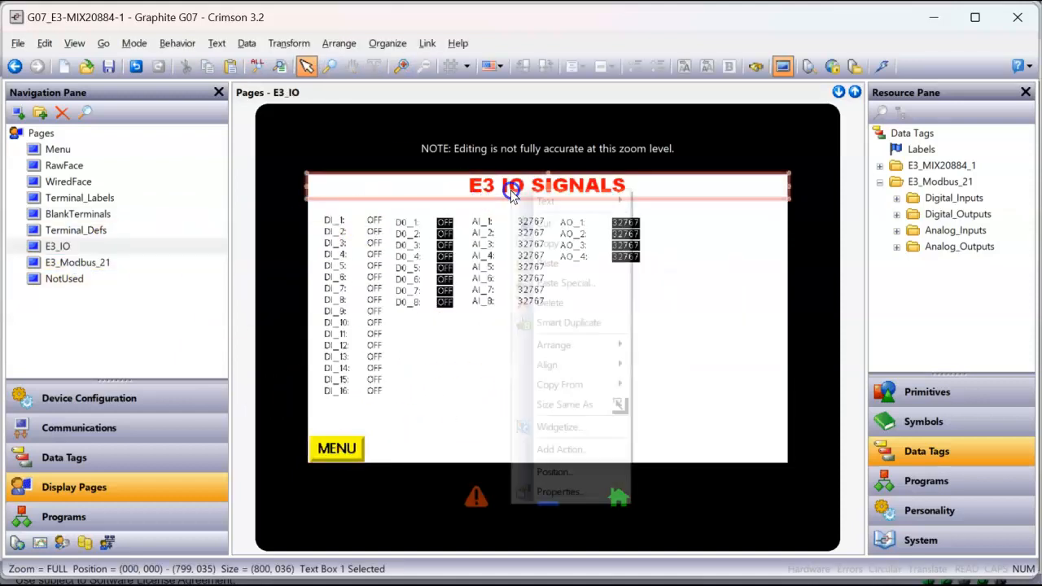
{"action": "left_click", "coordinate": [550, 243]}
{"action": "left_click", "coordinate": [70, 262]}
{"action": "left_click", "coordinate": [461, 196]}
{"action": "right_click", "coordinate": [473, 203]}
{"action": "left_click", "coordinate": [489, 207]}
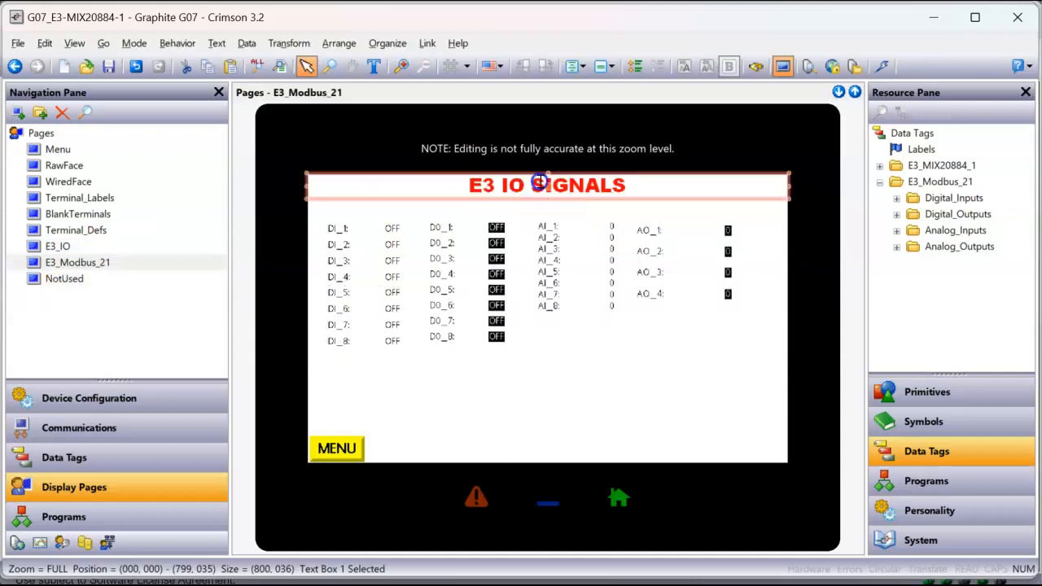
Step: Set the title text box on the E3_Modbus_21 page to E3 IO Modbus 21 and accept its properties
{"action": "right_click", "coordinate": [640, 182]}
{"action": "left_click", "coordinate": [715, 484]}
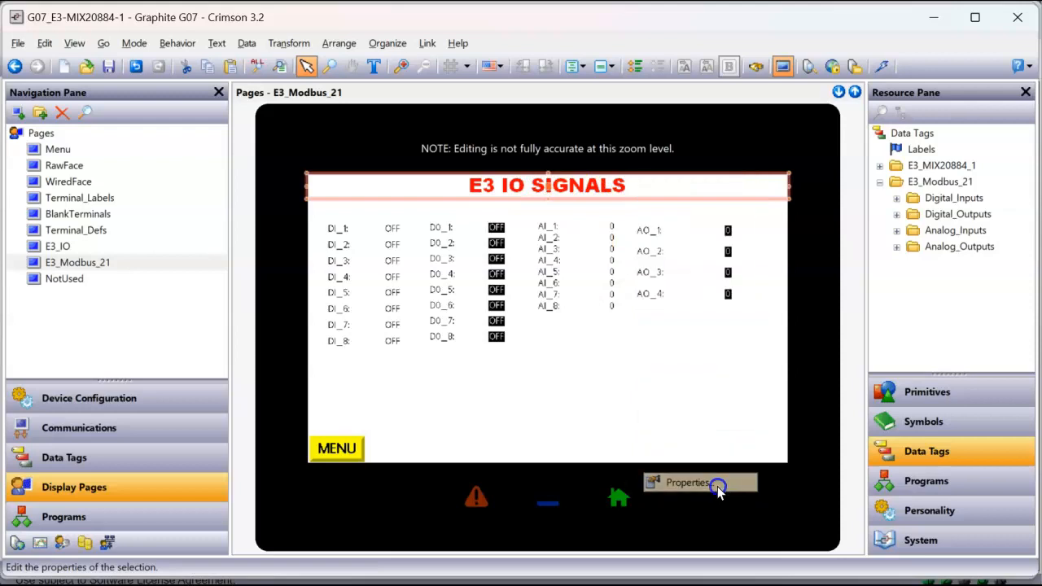
{"action": "left_click", "coordinate": [256, 199]}
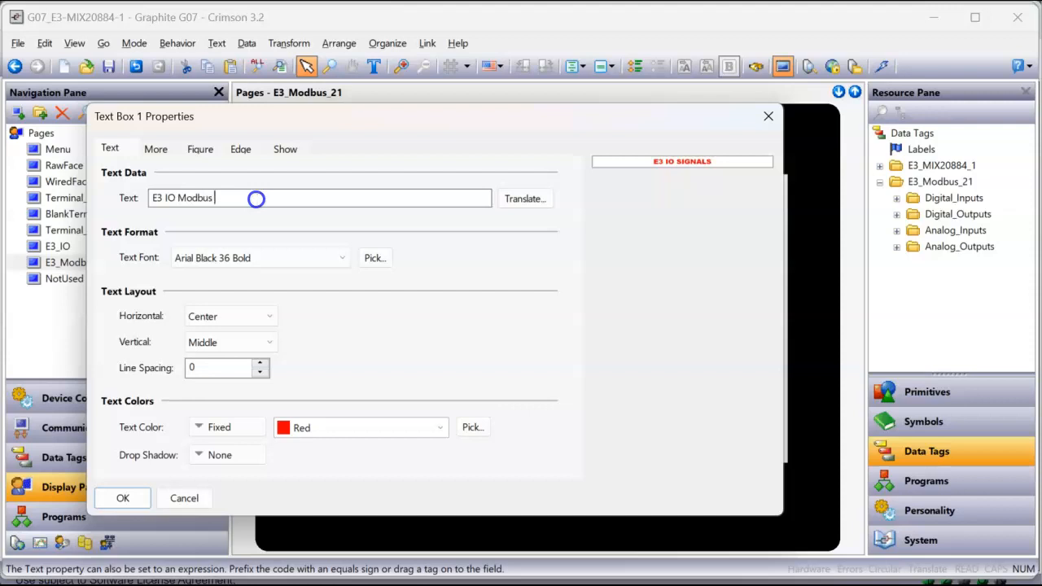
{"action": "key", "text": "Return"}
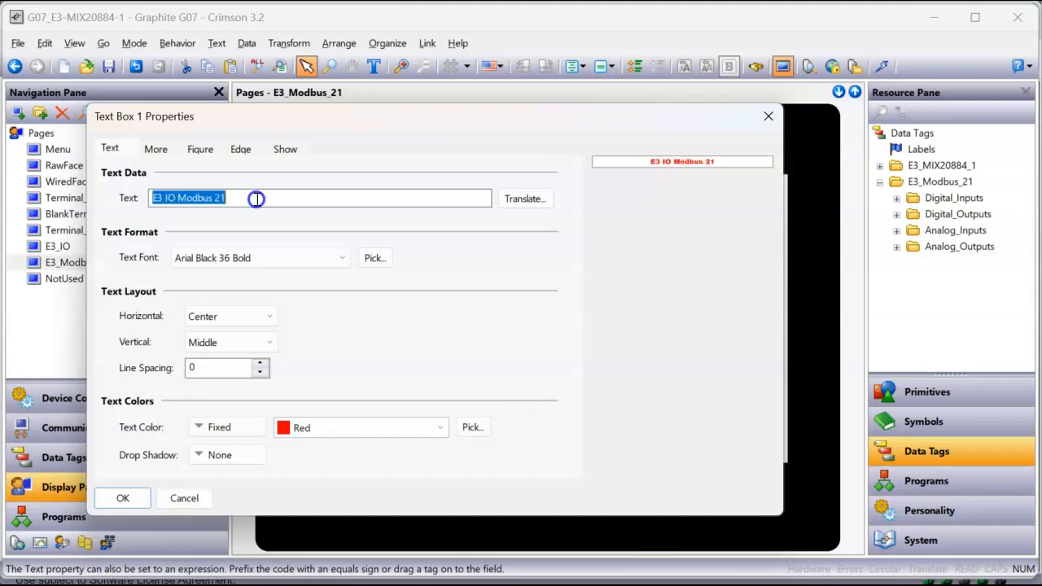
{"action": "left_click", "coordinate": [122, 498]}
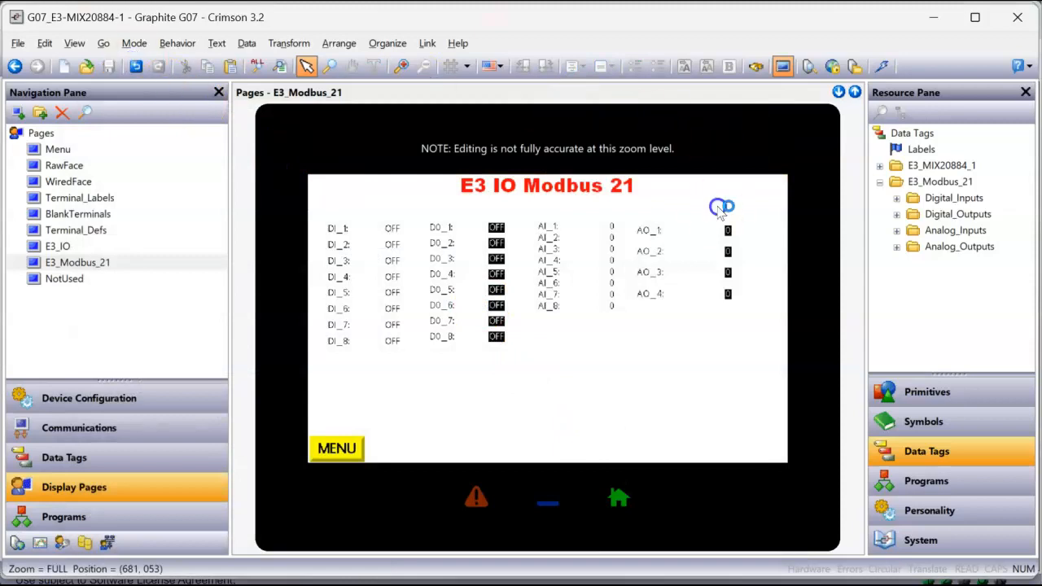
Step: Download the updated database to the HMI and compare the I/O values on its E3 Modbus and E3 IO pages
{"action": "left_click", "coordinate": [880, 68]}
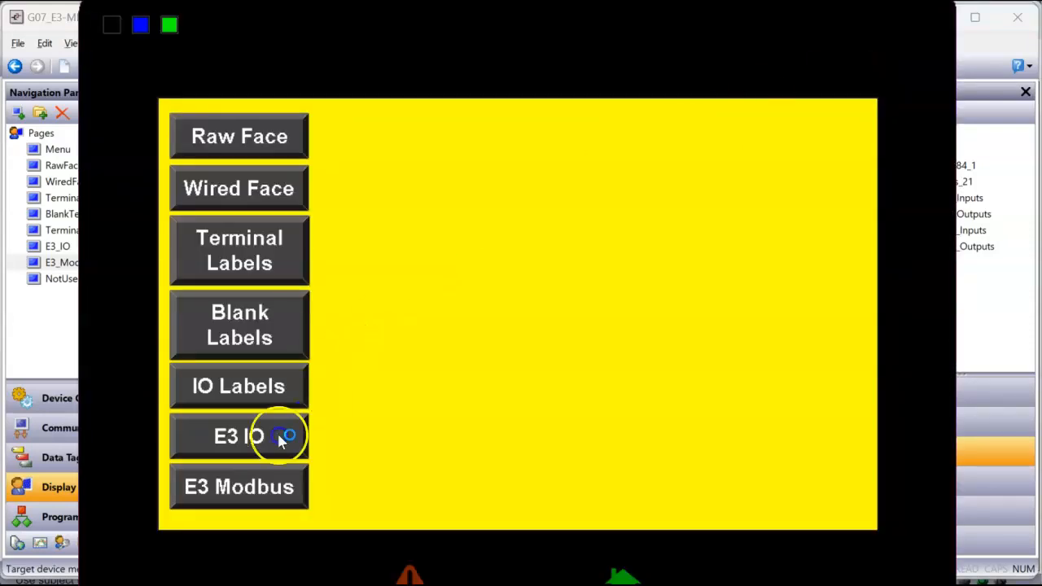
{"action": "left_click", "coordinate": [271, 485]}
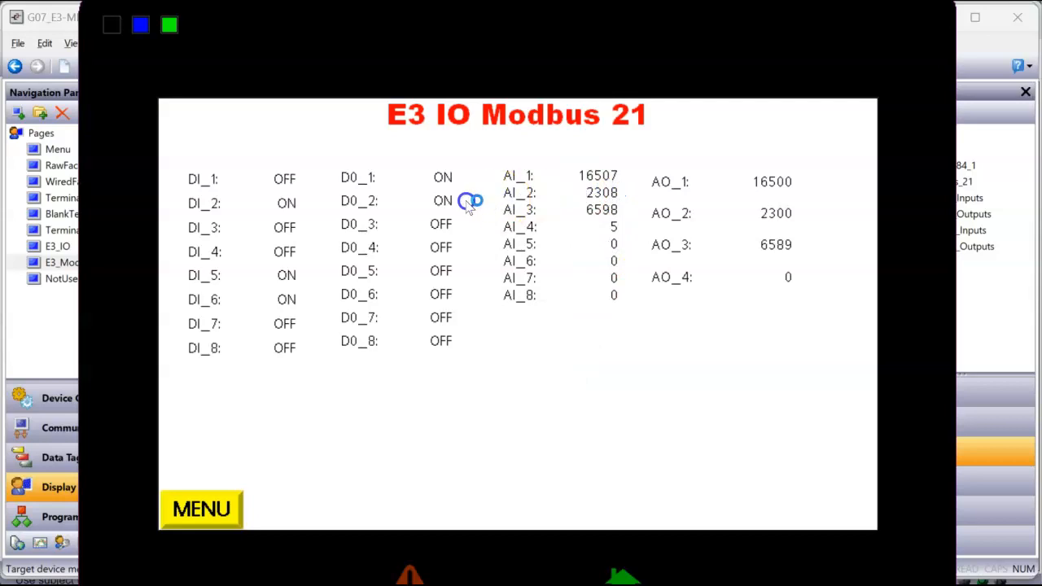
{"action": "left_click", "coordinate": [211, 487]}
{"action": "left_click", "coordinate": [220, 437]}
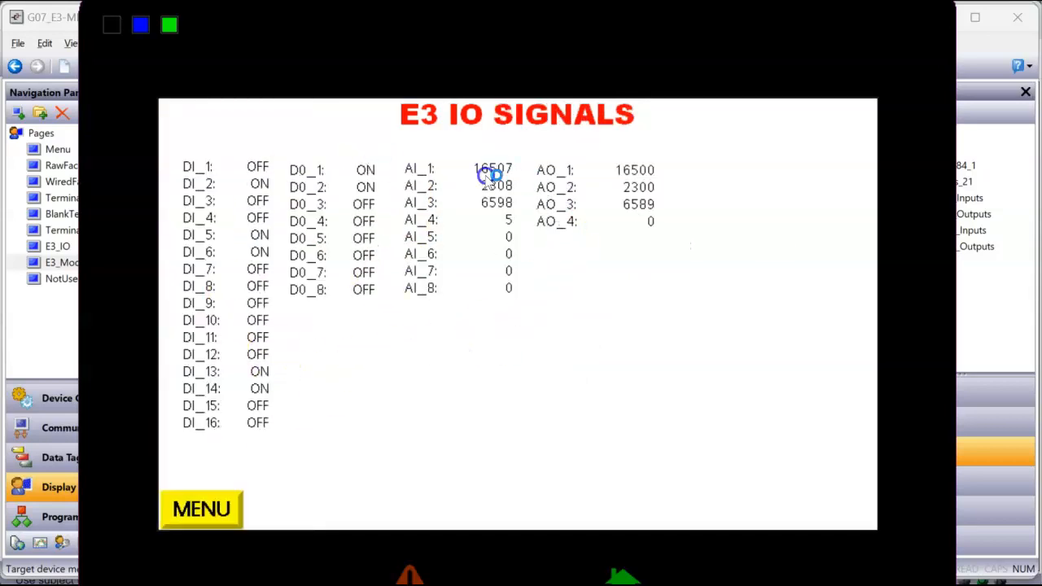
{"action": "left_click", "coordinate": [210, 514]}
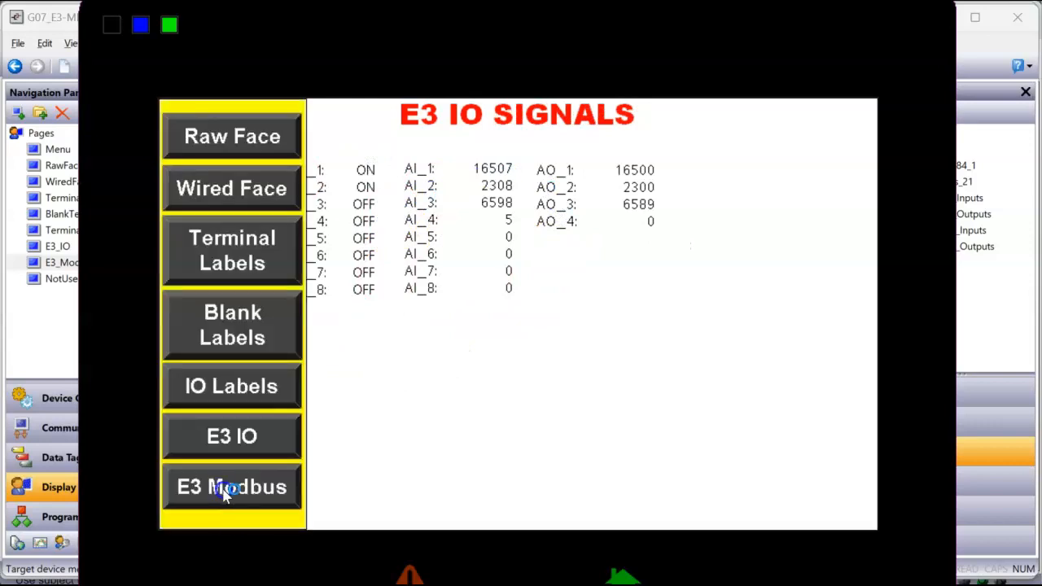
{"action": "left_click", "coordinate": [224, 491]}
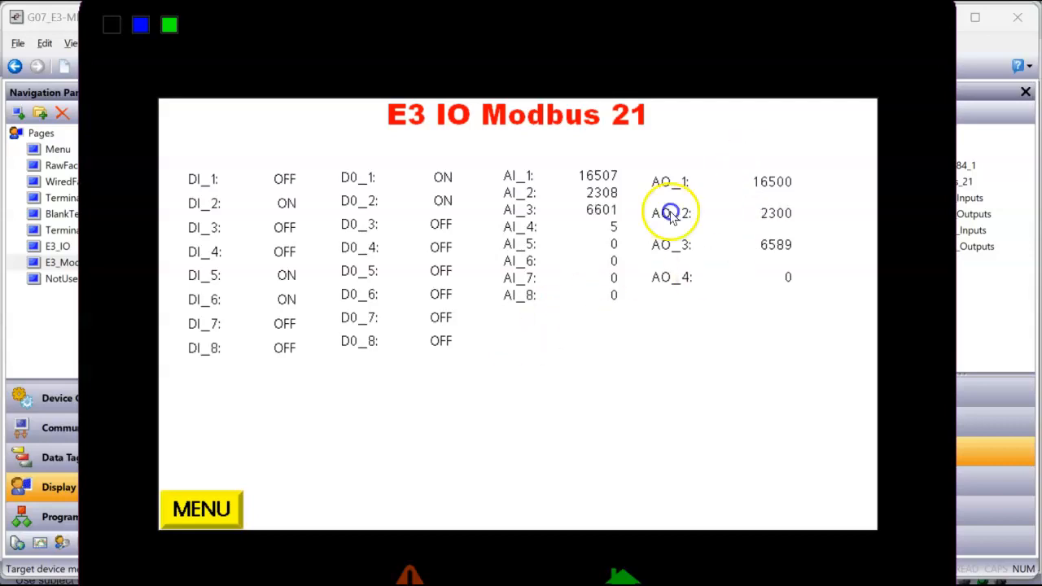
Step: Set analog output AO_4 to 6539 on the HMI's E3 IO Modbus 21 page
{"action": "left_click", "coordinate": [779, 283]}
{"action": "left_click", "coordinate": [530, 275]}
{"action": "left_click", "coordinate": [509, 289]}
{"action": "left_click", "coordinate": [535, 313]}
{"action": "left_click", "coordinate": [534, 242]}
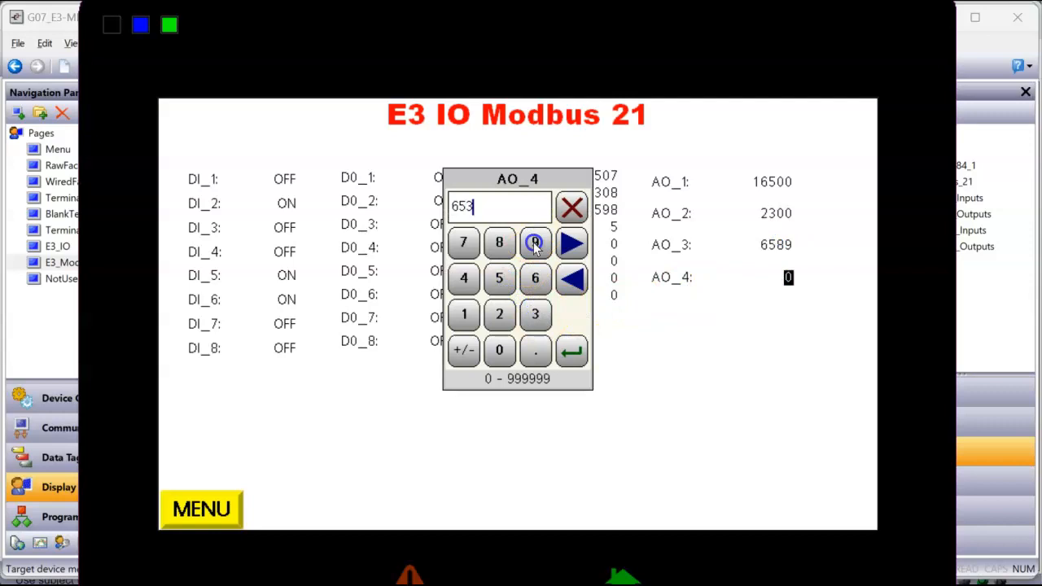
{"action": "left_click", "coordinate": [571, 351]}
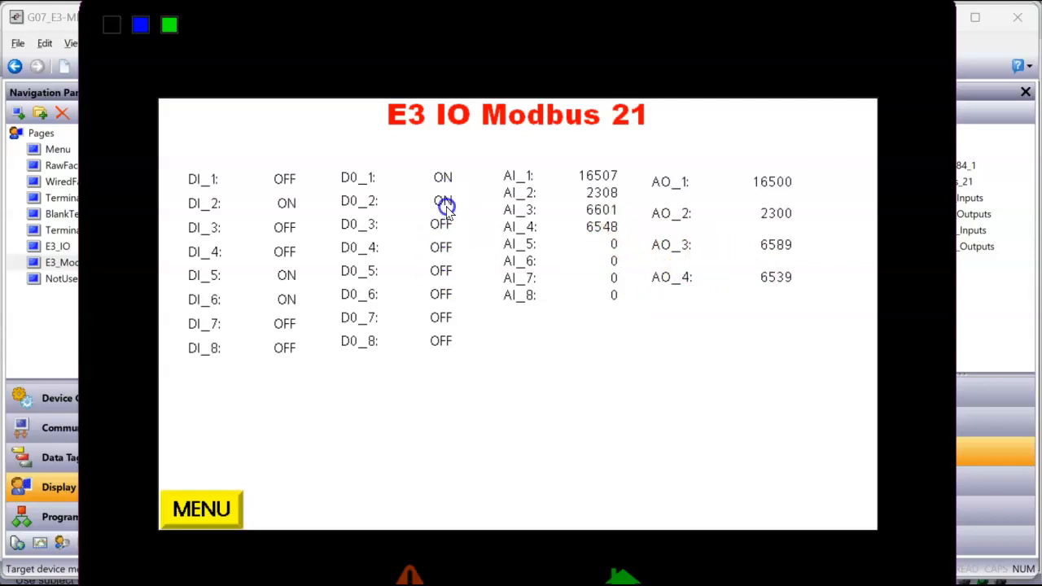
Step: Switch digital outputs D0_2 and D0_1 to OFF on the HMI's E3 IO Modbus 21 page
{"action": "left_click", "coordinate": [444, 203]}
{"action": "left_click", "coordinate": [480, 285]}
{"action": "left_click", "coordinate": [578, 287]}
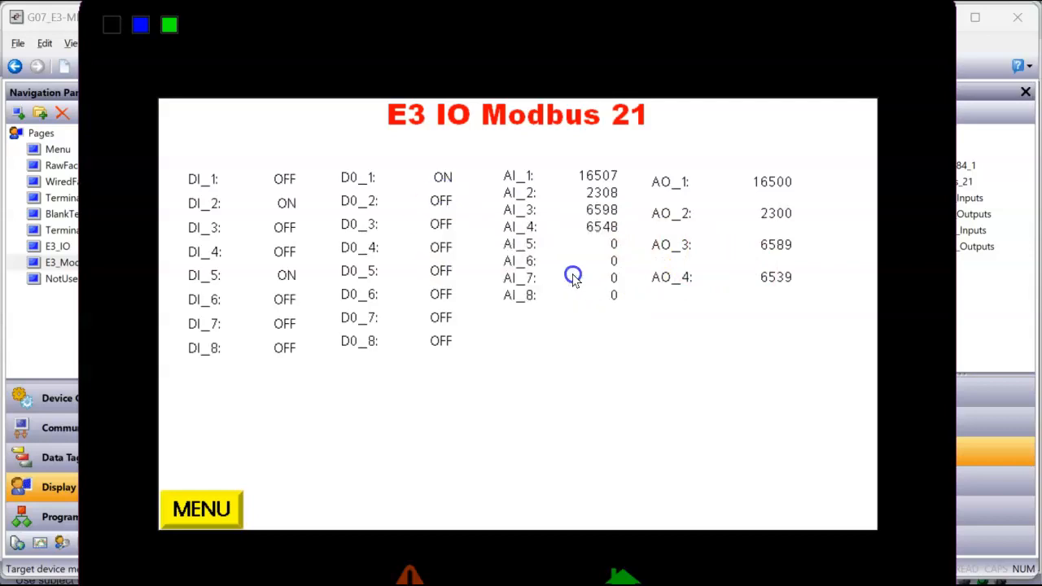
{"action": "left_click", "coordinate": [443, 179]}
{"action": "left_click", "coordinate": [481, 287]}
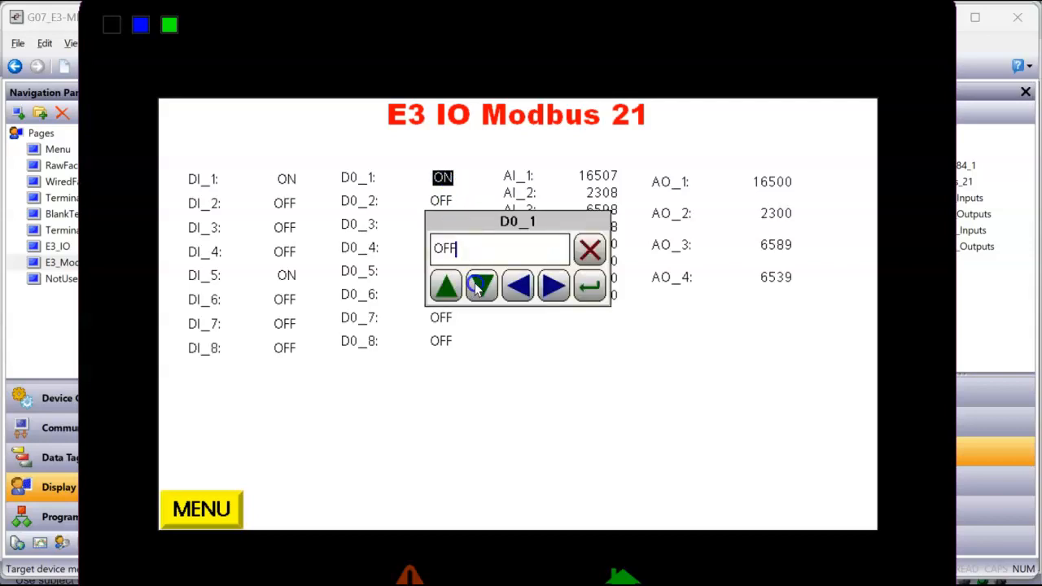
{"action": "left_click", "coordinate": [590, 283]}
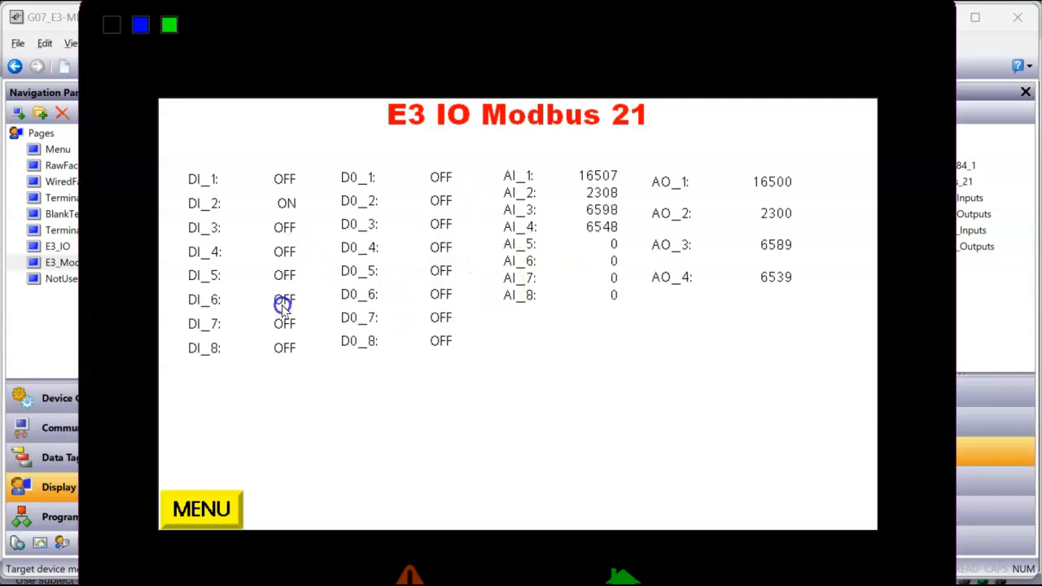
{"action": "left_click", "coordinate": [222, 503]}
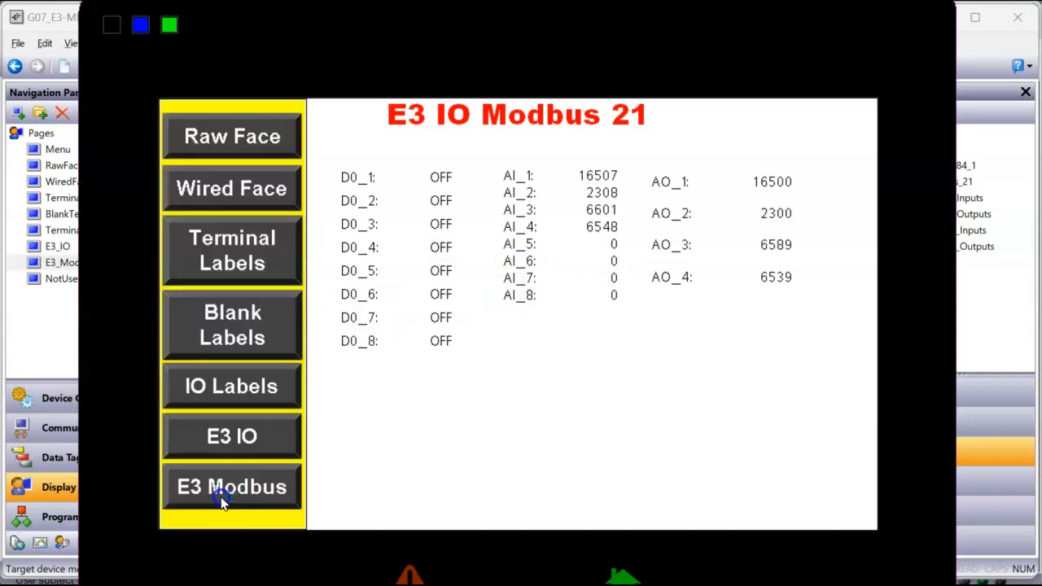
{"action": "left_click", "coordinate": [224, 499]}
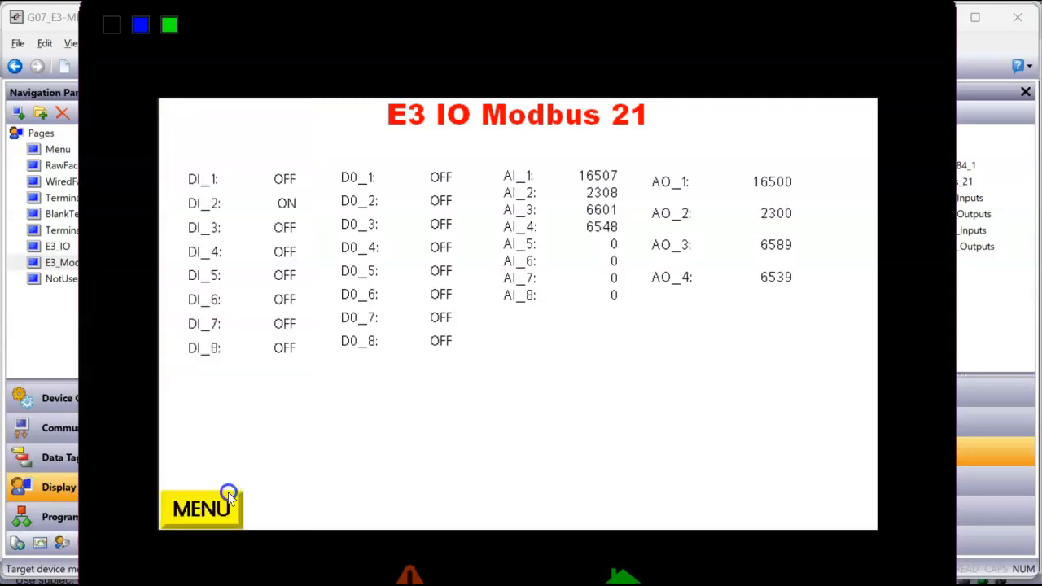
Step: Return to Crimson and examine the Modbus source addresses of the E3_Modbus_21 digital tags DI_1 and D0_4
{"action": "left_click", "coordinate": [65, 323]}
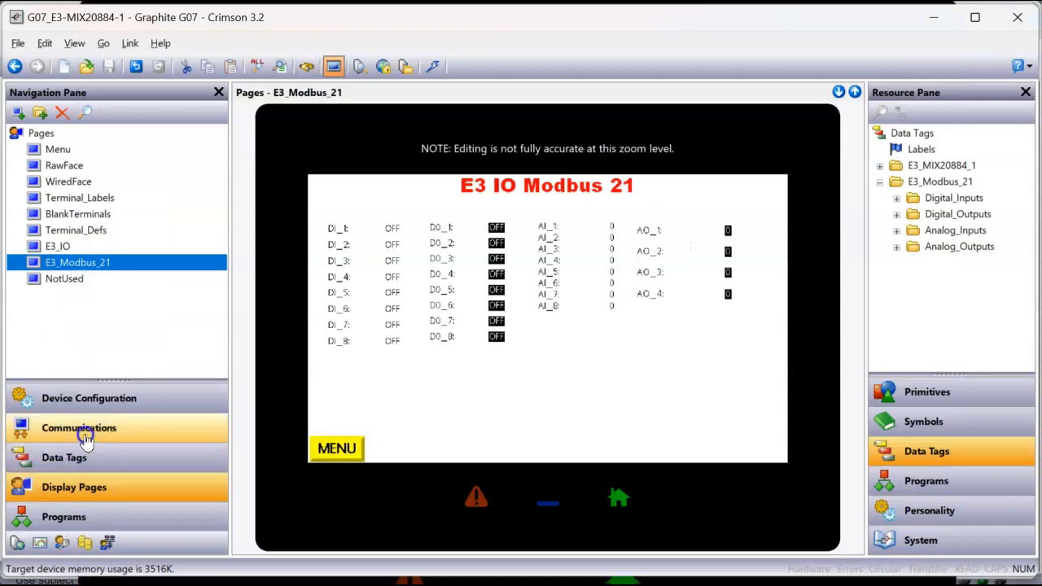
{"action": "left_click", "coordinate": [81, 456]}
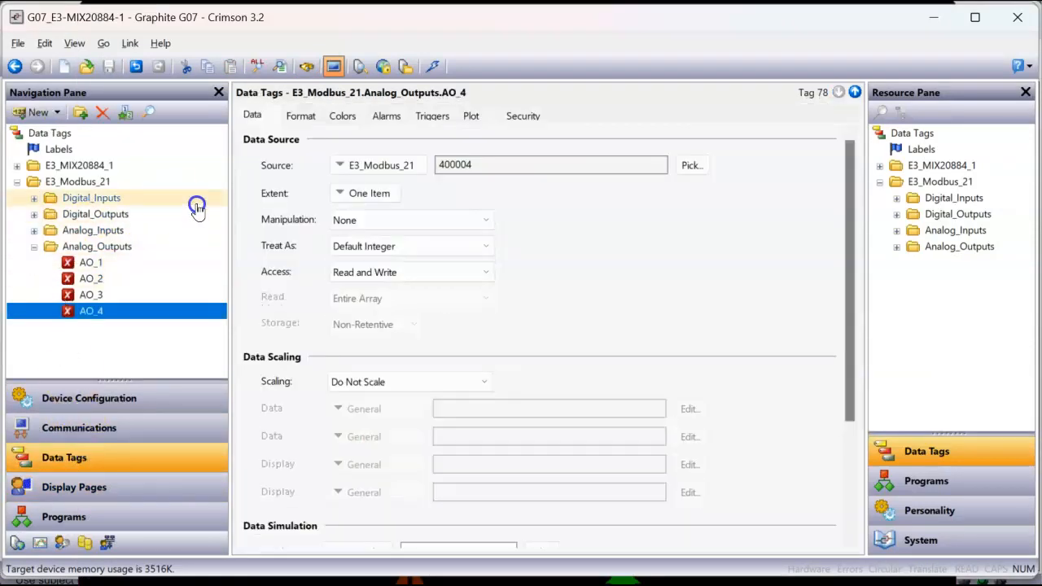
{"action": "left_click", "coordinate": [35, 198]}
{"action": "left_click", "coordinate": [88, 215]}
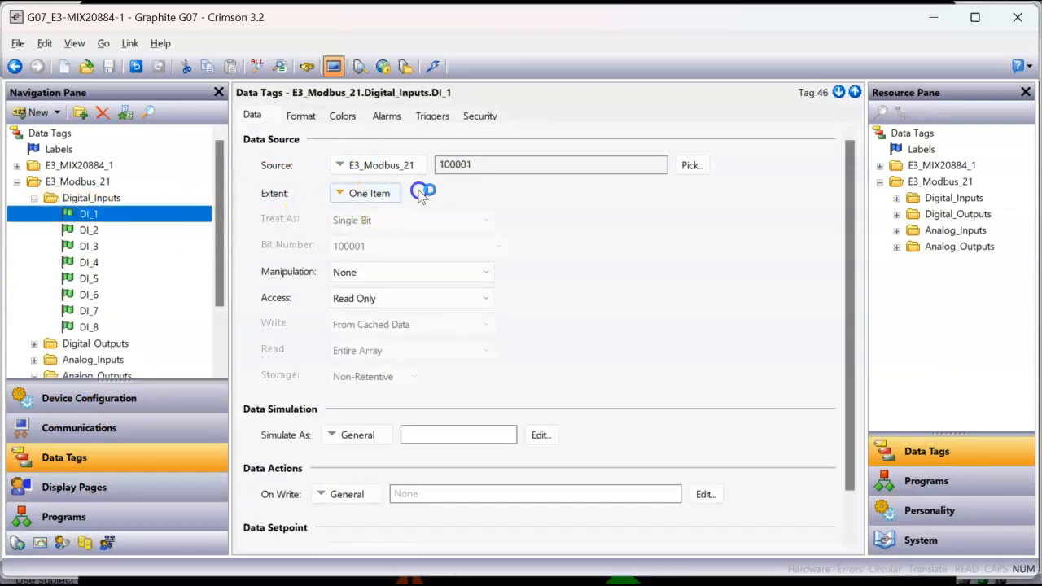
{"action": "left_click", "coordinate": [686, 165]}
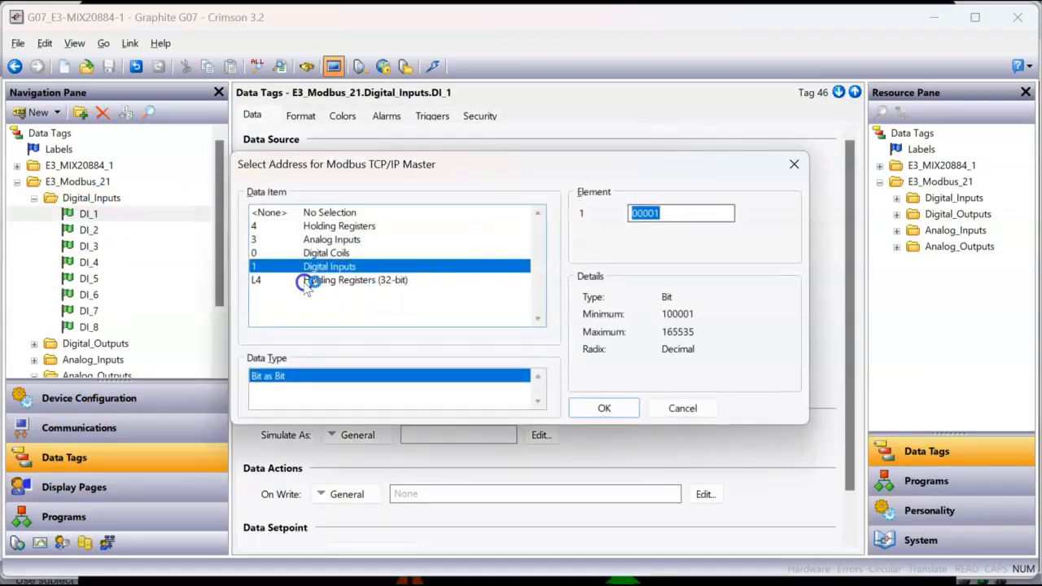
{"action": "left_click", "coordinate": [688, 409]}
{"action": "left_click", "coordinate": [33, 344]}
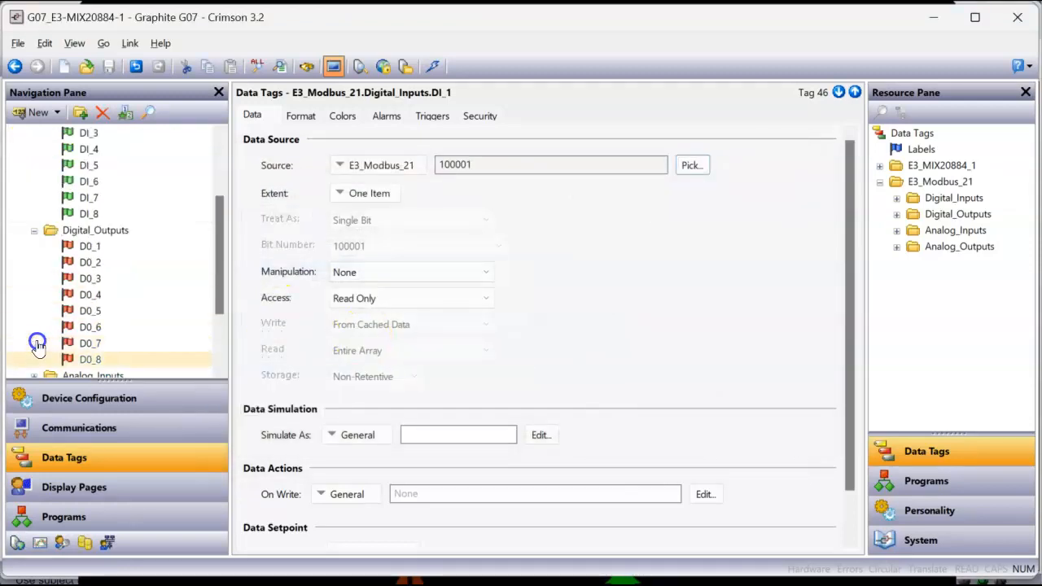
{"action": "left_click", "coordinate": [98, 294]}
{"action": "left_click", "coordinate": [689, 167]}
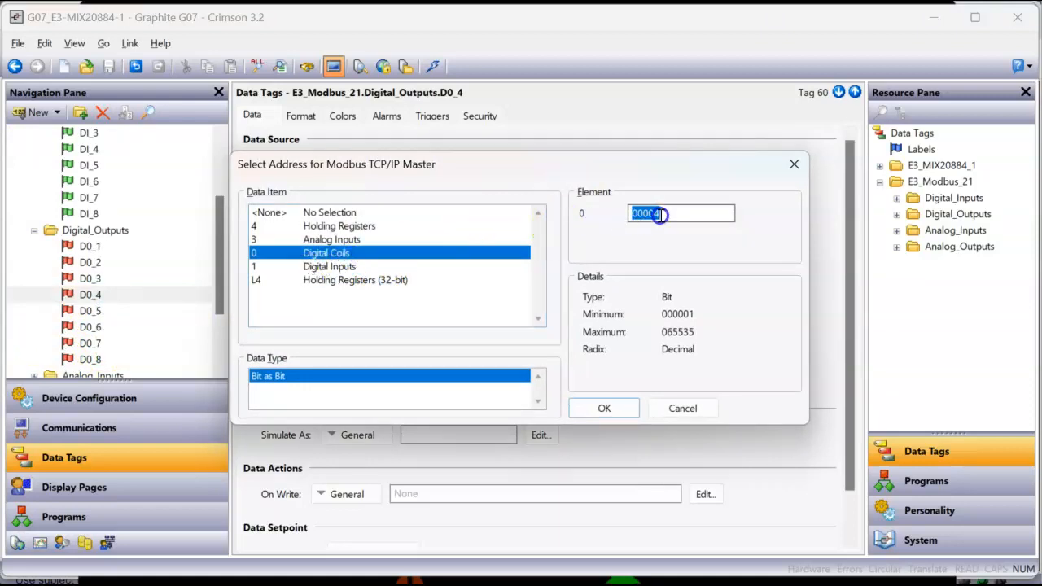
{"action": "left_click", "coordinate": [601, 408]}
Step: Examine the Modbus source addresses of the E3_Modbus_21 analog tags AI_1 and AO_1
{"action": "scroll", "coordinate": [81, 289], "scroll_direction": "down", "scroll_amount": 2}
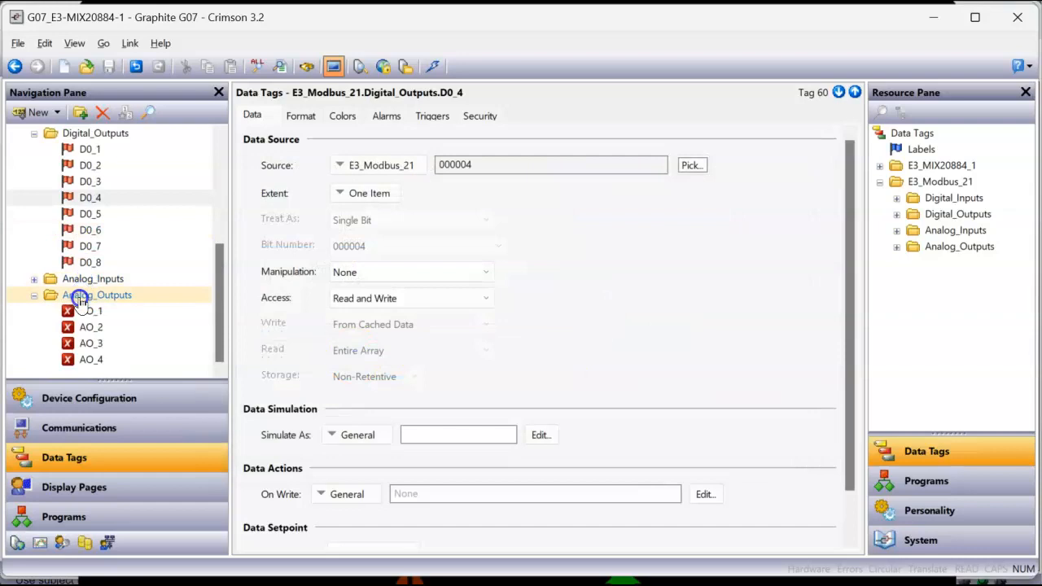
{"action": "left_click", "coordinate": [34, 278]}
{"action": "left_click", "coordinate": [88, 247]}
{"action": "left_click", "coordinate": [690, 165]}
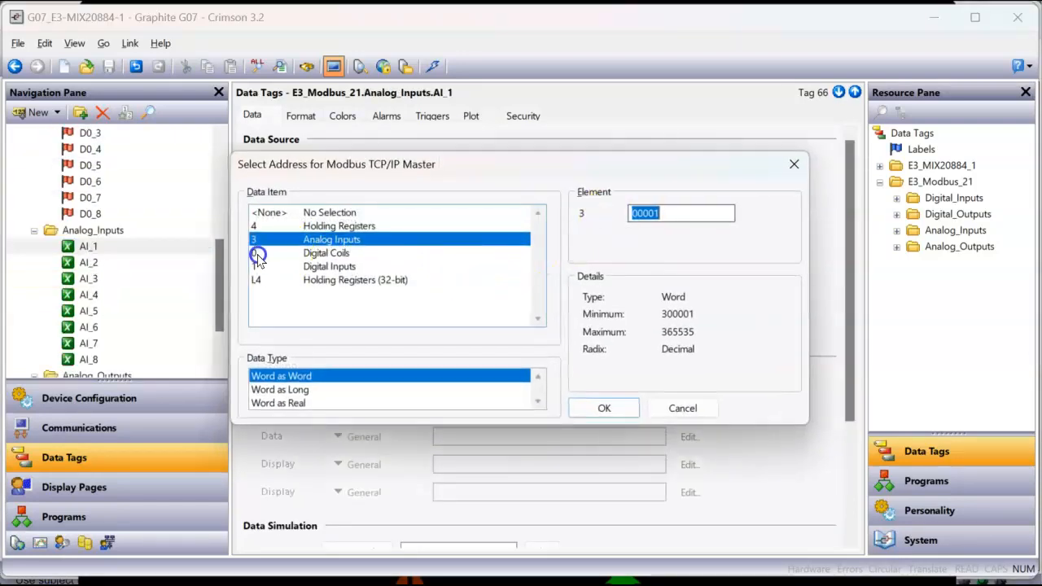
{"action": "left_click", "coordinate": [586, 418]}
{"action": "scroll", "coordinate": [114, 293], "scroll_direction": "down", "scroll_amount": 2}
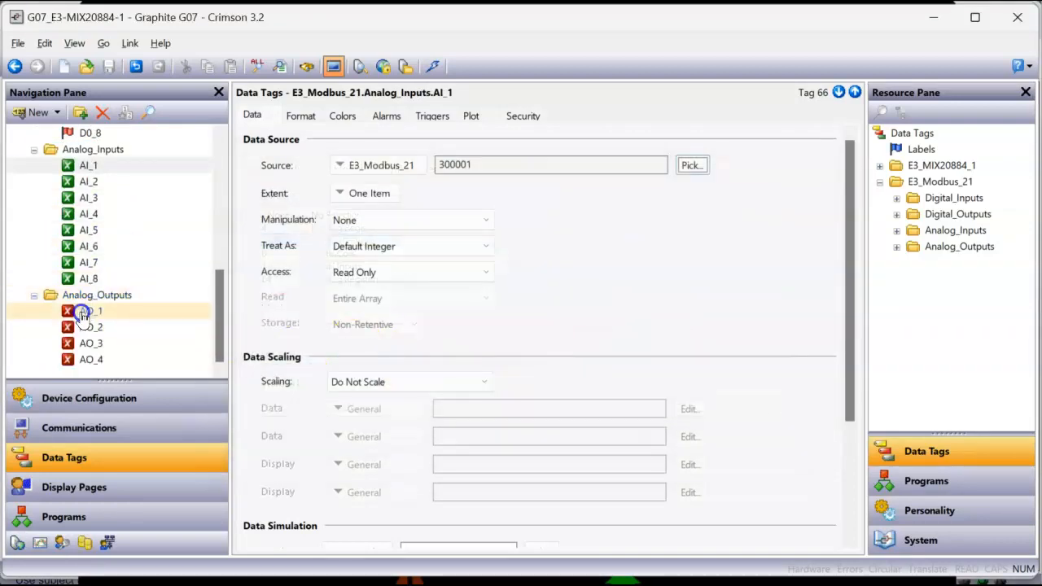
{"action": "left_click", "coordinate": [82, 313]}
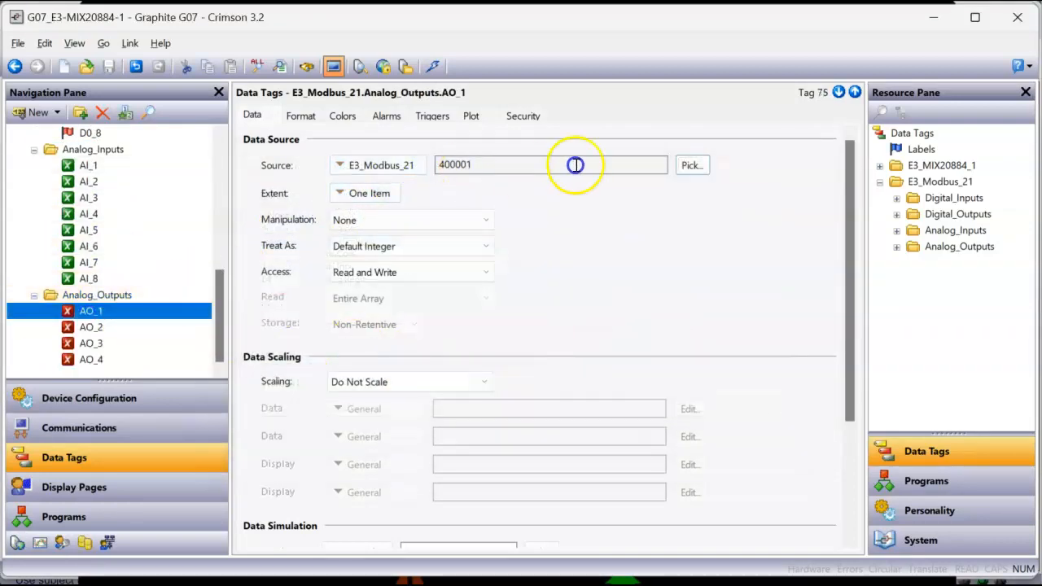
{"action": "left_click", "coordinate": [688, 165]}
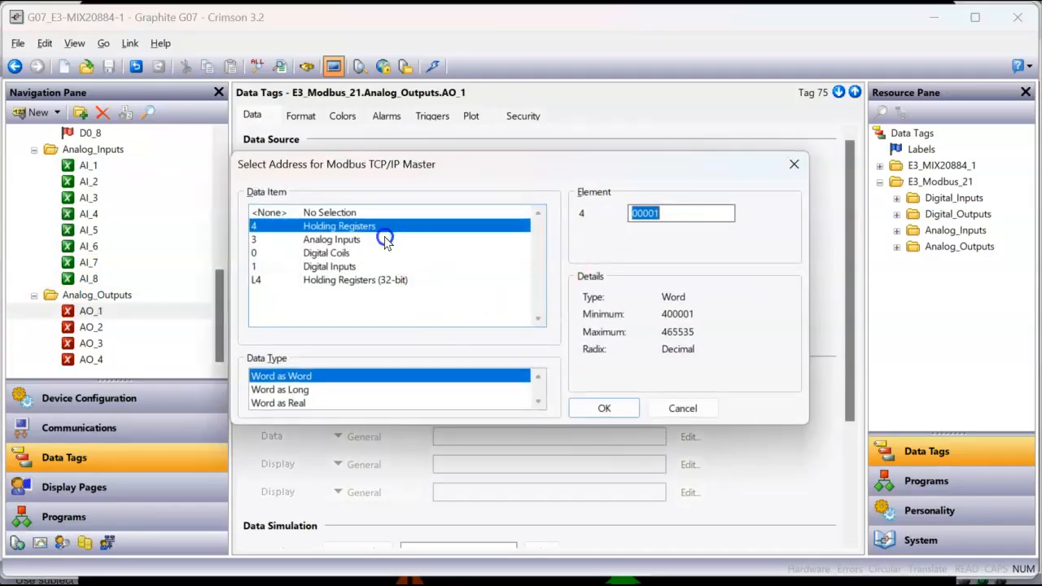
{"action": "left_click", "coordinate": [604, 408]}
Step: Switch back to the HMI's remote view and show its page menu over the E3 IO Modbus 21 page
{"action": "left_click", "coordinate": [213, 435]}
{"action": "left_click", "coordinate": [607, 582]}
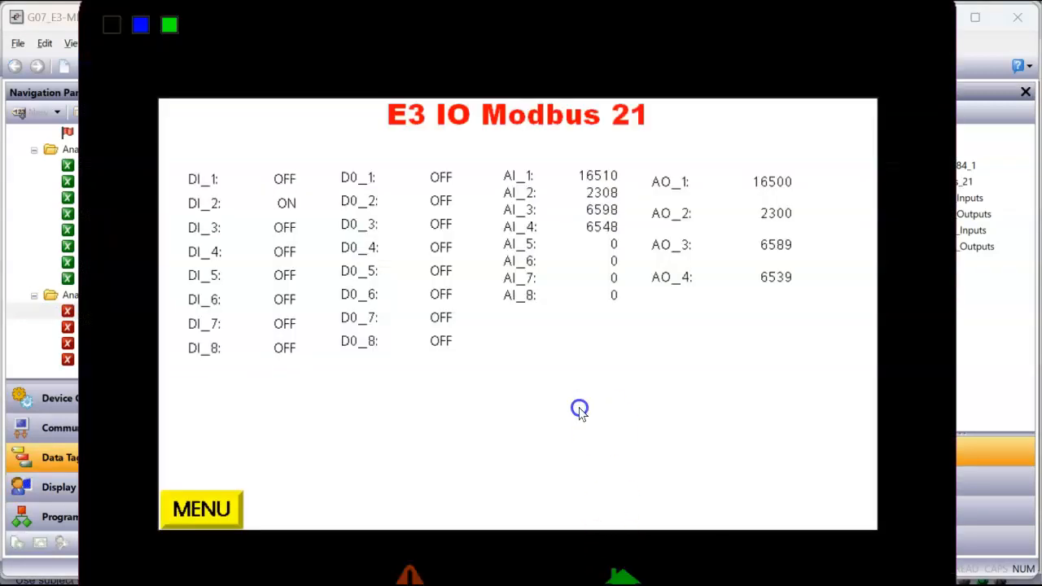
{"action": "left_click", "coordinate": [221, 508]}
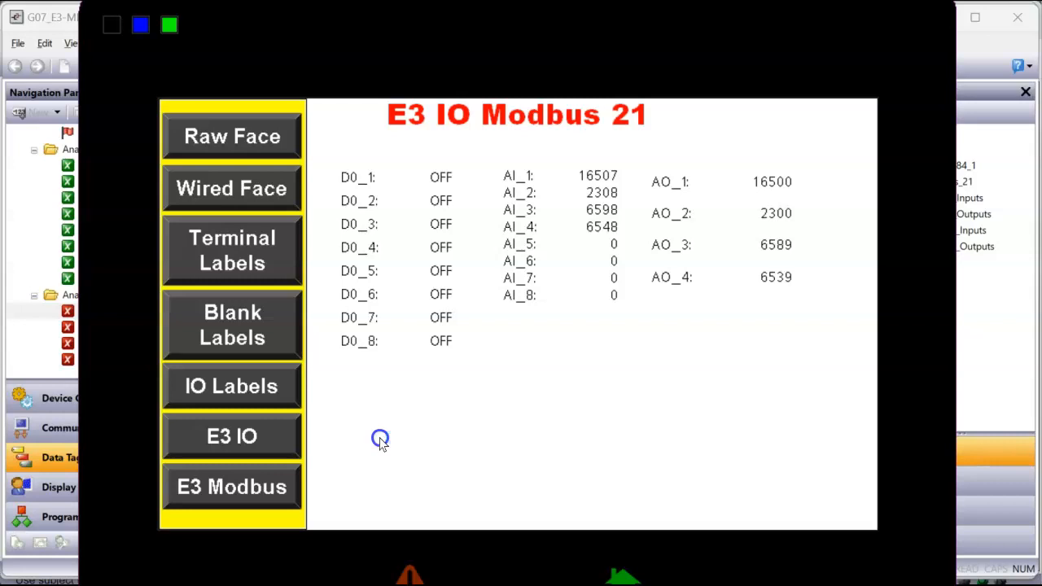
Step: Switch to Crimson and compare the communication settings of the E3_MIX20884_1 device under Protocol 1 and the E3_Modbus_21 device under Protocol 2
{"action": "left_click", "coordinate": [31, 436]}
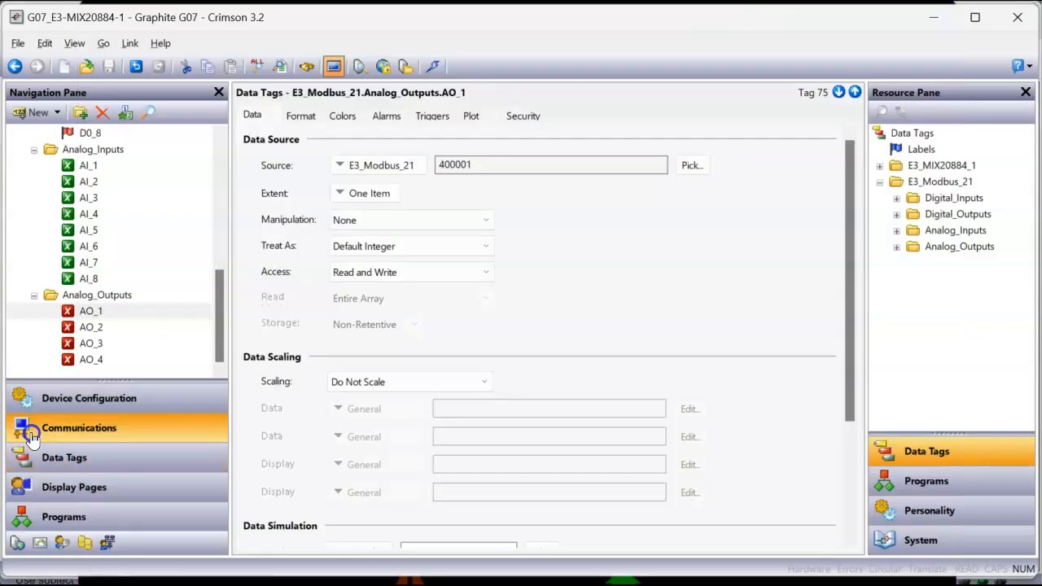
{"action": "left_click", "coordinate": [113, 166]}
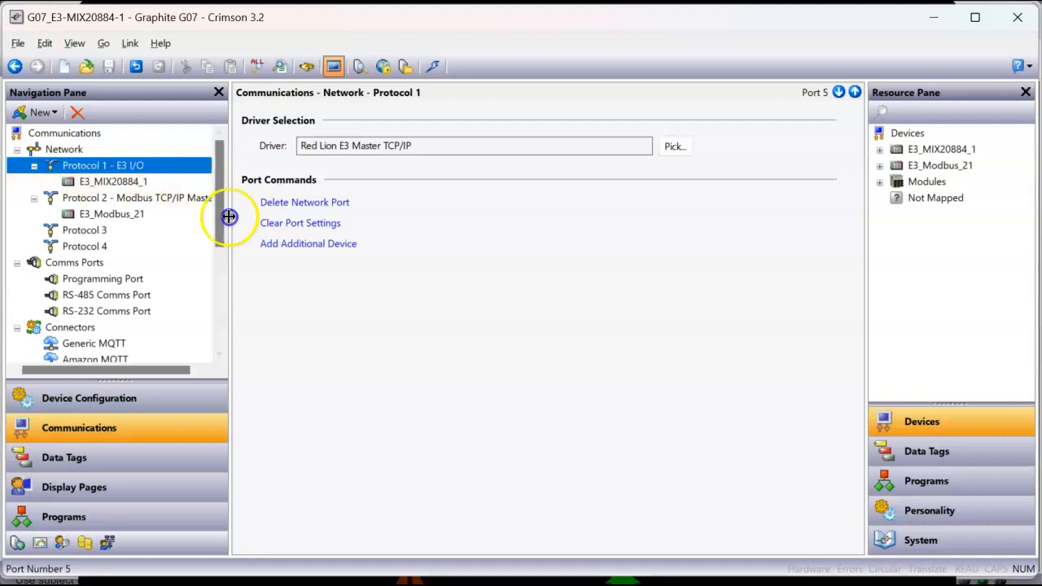
{"action": "left_click_drag", "start_coordinate": [230, 225], "coordinate": [289, 226]}
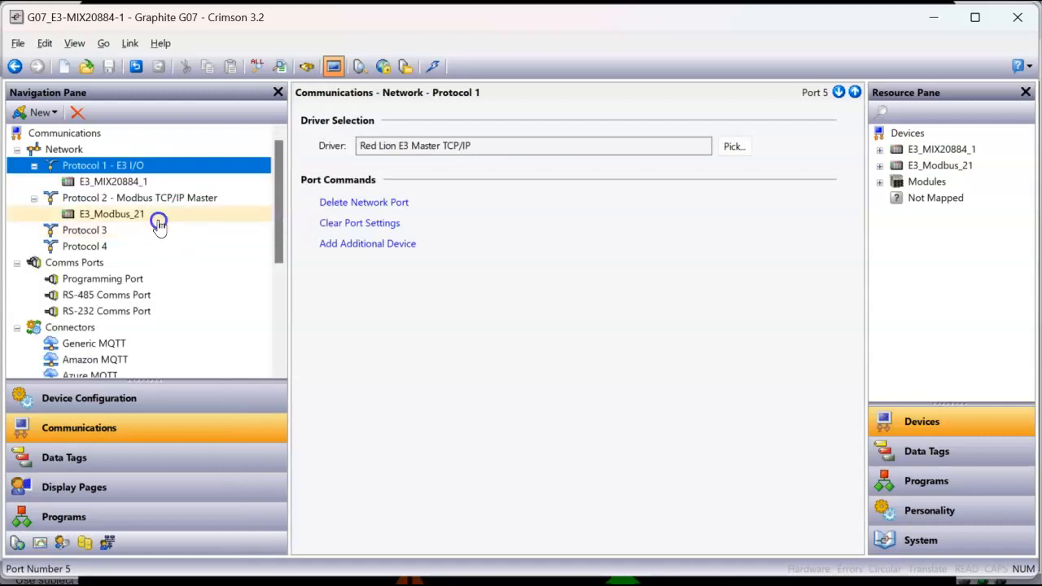
{"action": "left_click", "coordinate": [139, 198]}
{"action": "left_click", "coordinate": [139, 214]}
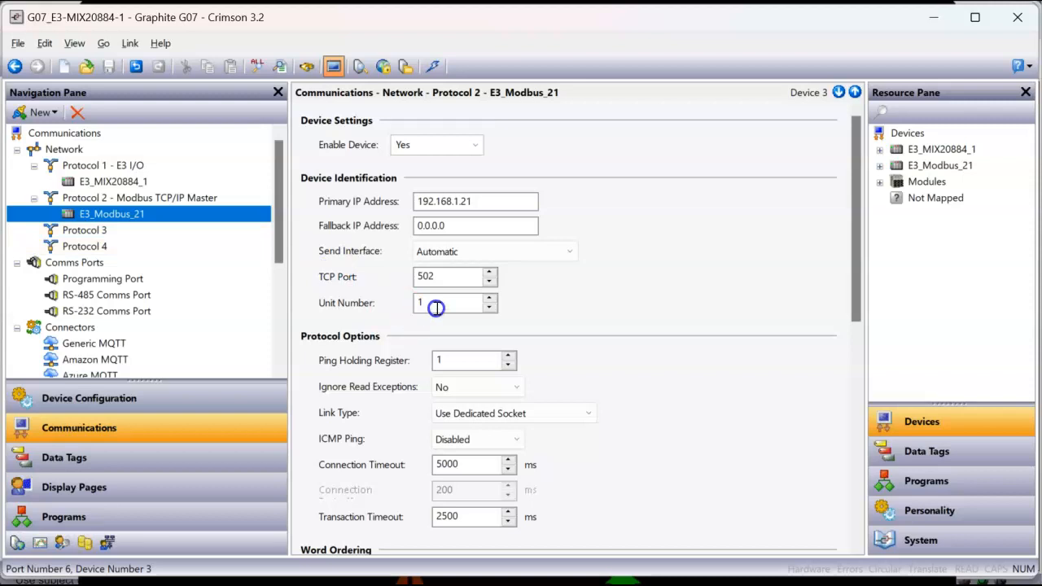
{"action": "left_click", "coordinate": [130, 182]}
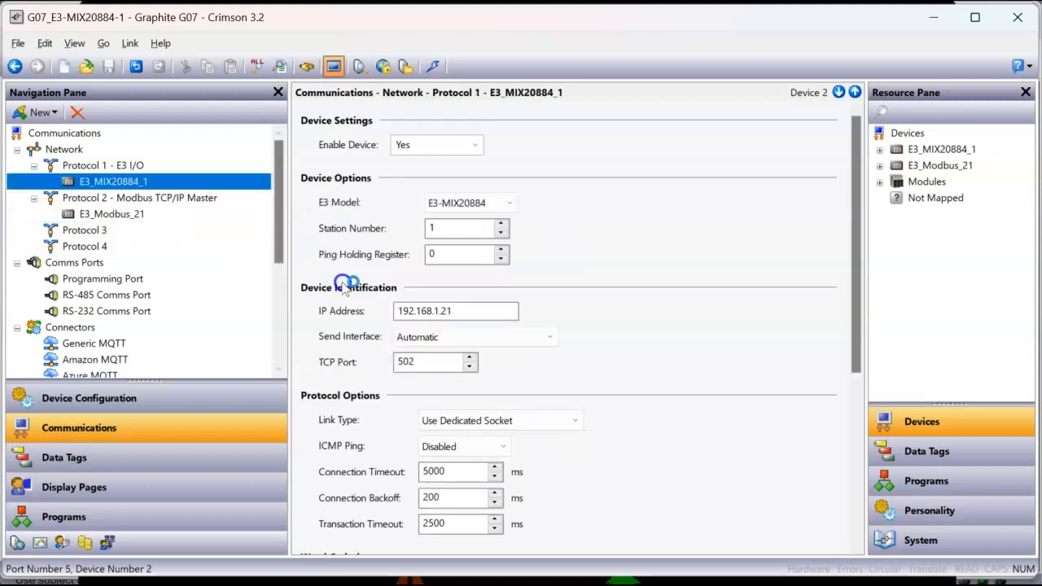
{"action": "left_click", "coordinate": [123, 213]}
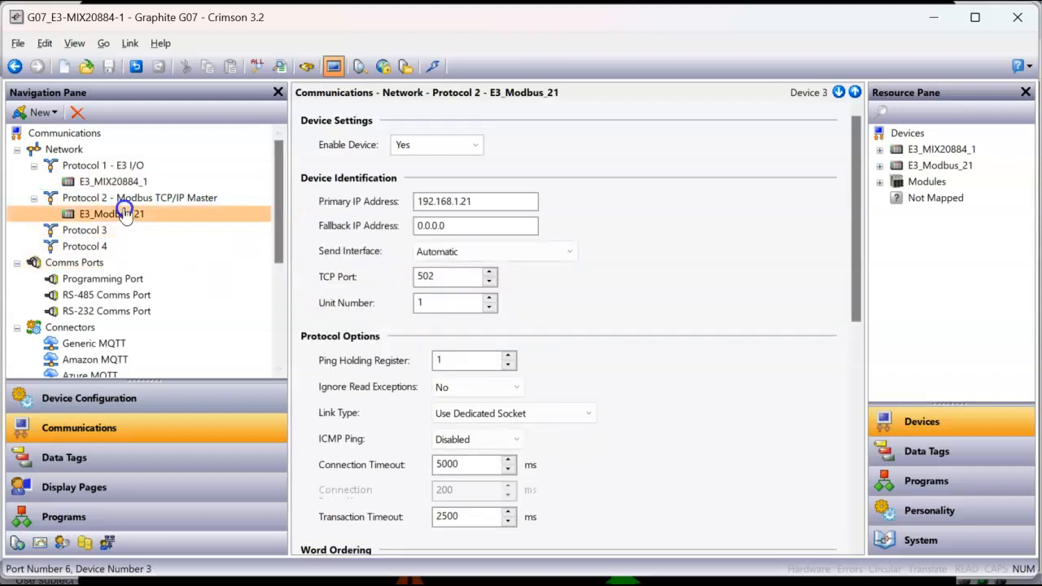